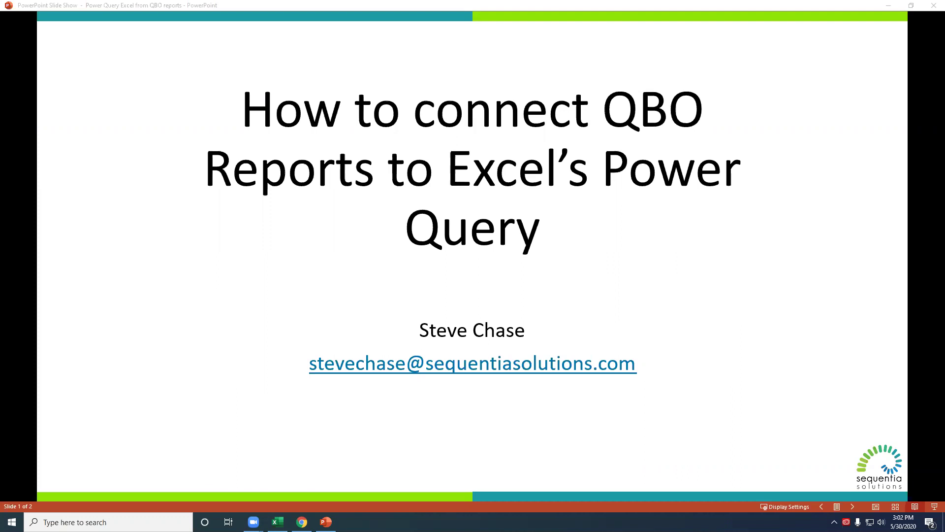
Advance the slide show to the 'Purpose' slide, then switch to QuickBooks in the browser.
{"action": "left_click", "coordinate": [145, 343]}
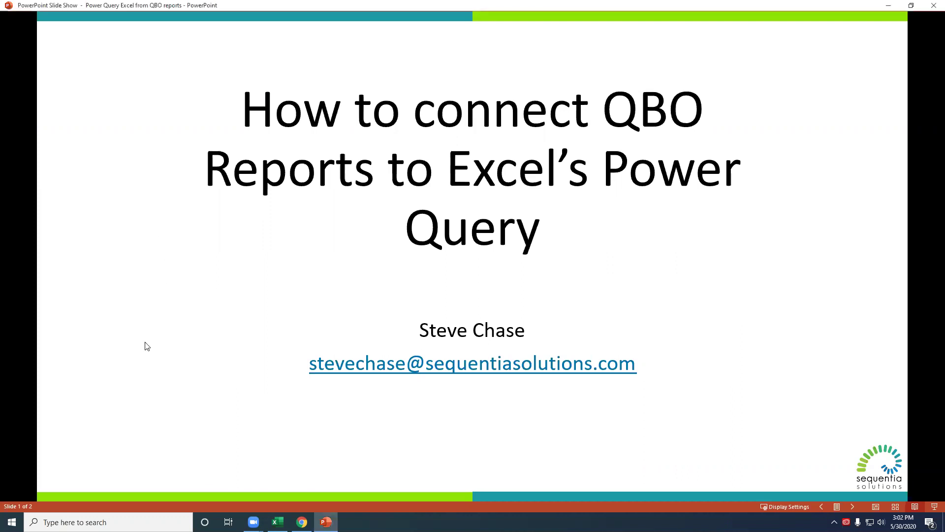
{"action": "left_click", "coordinate": [347, 447]}
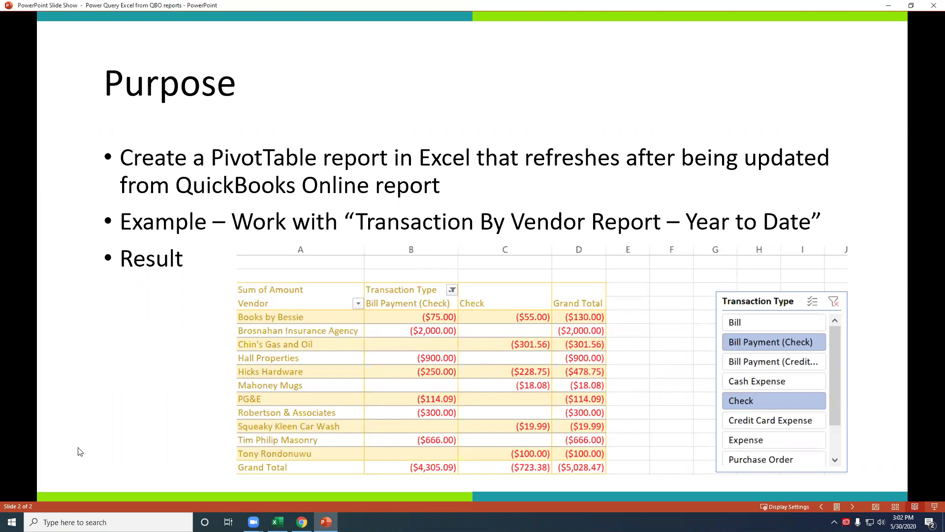
{"action": "left_click", "coordinate": [302, 522]}
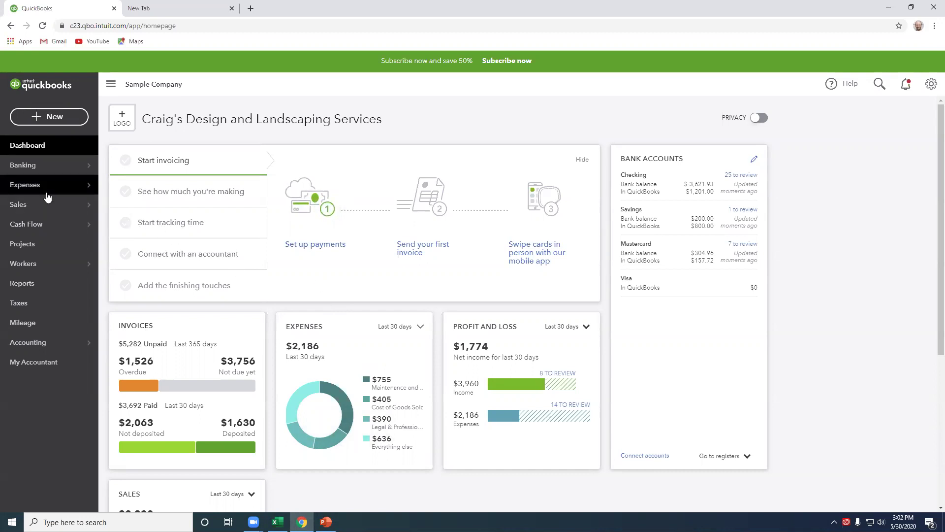
Search the reports for 'vendor' and open Transaction List by Vendor, dismissing the tour.
{"action": "left_click", "coordinate": [40, 288]}
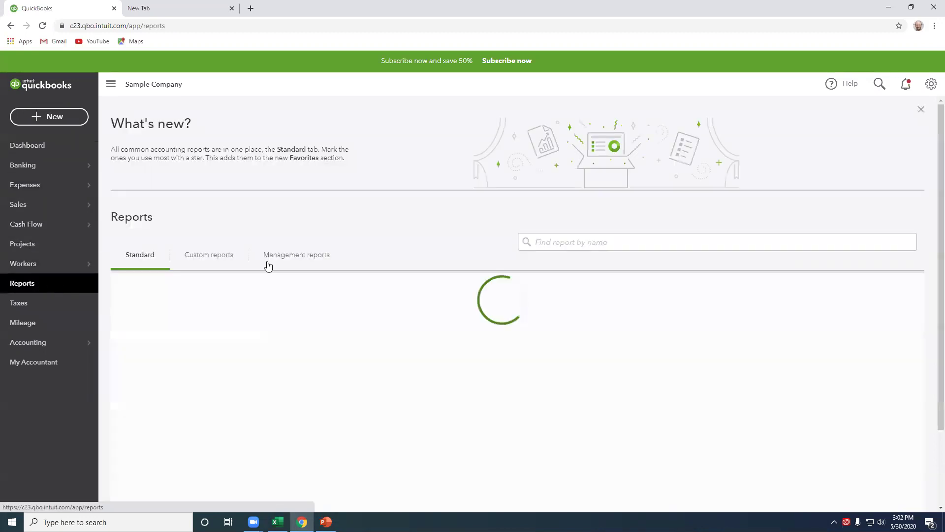
{"action": "left_click", "coordinate": [560, 243]}
{"action": "type", "text": "vendor"}
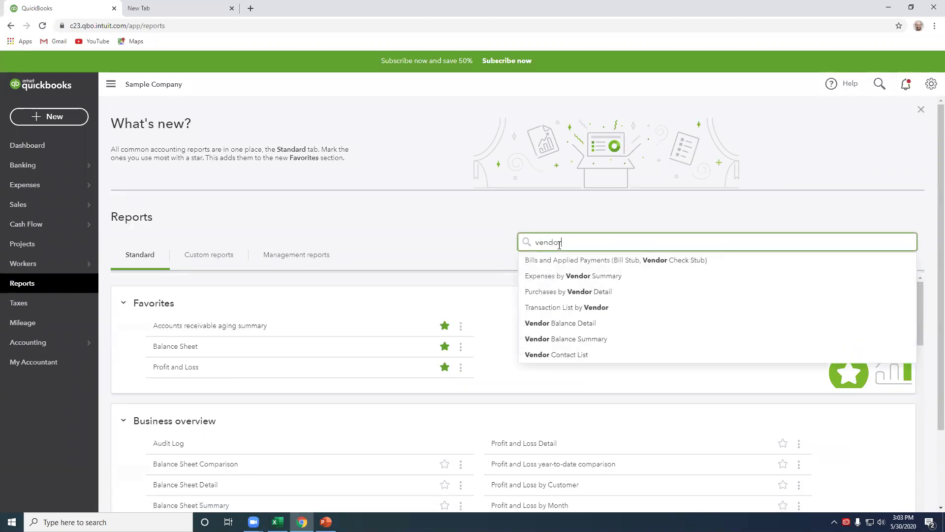
{"action": "left_click", "coordinate": [564, 308]}
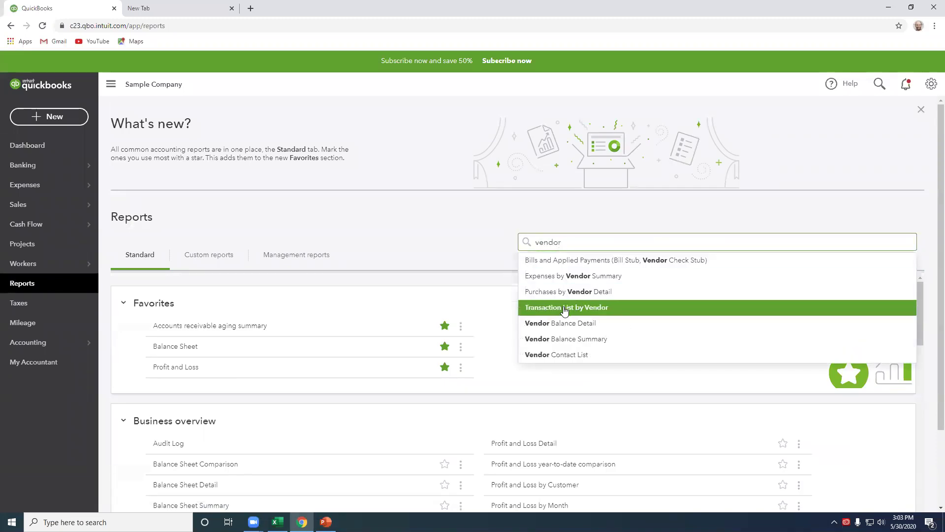
{"action": "left_click", "coordinate": [602, 314]}
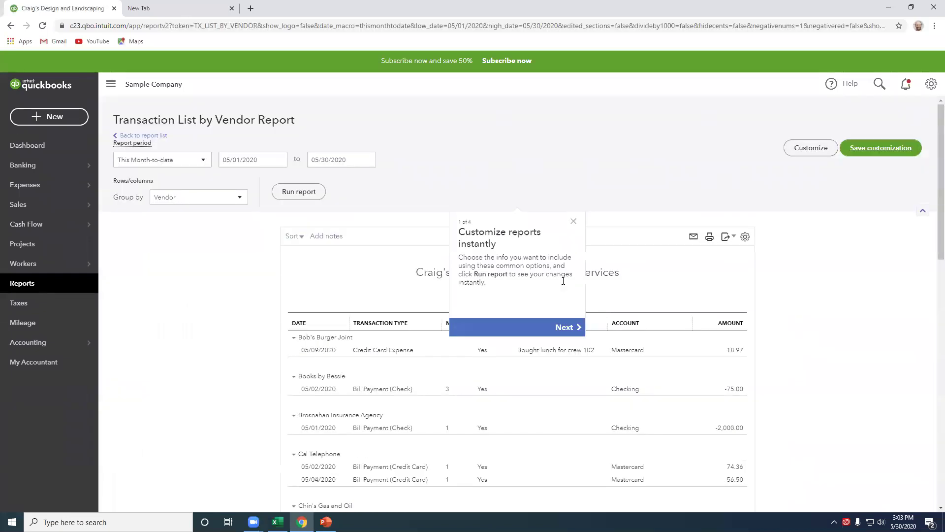
{"action": "left_click", "coordinate": [573, 221]}
Run the report for This Year-to-date, 01/01/2020–05/30/2020.
{"action": "left_click", "coordinate": [187, 163]}
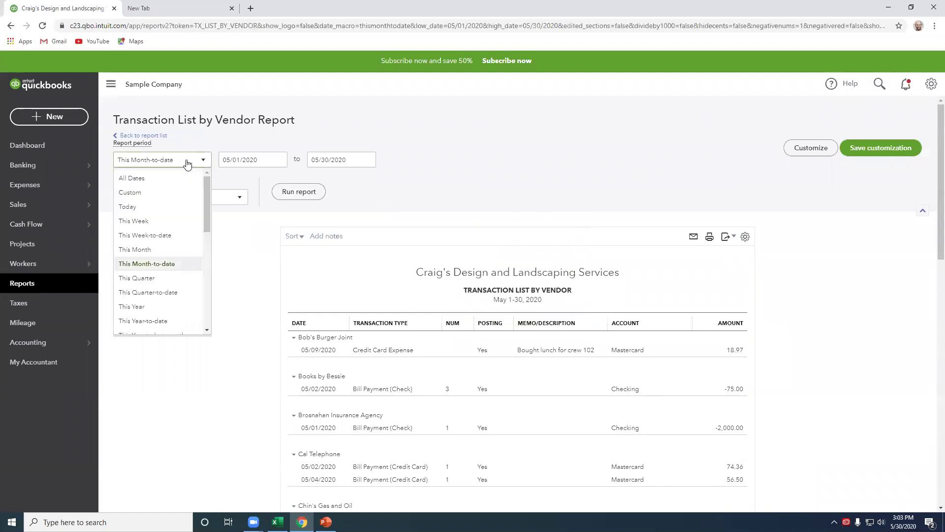
{"action": "left_click", "coordinate": [169, 320]}
{"action": "left_click", "coordinate": [299, 192]}
{"action": "scroll", "coordinate": [525, 278], "scroll_direction": "down", "scroll_amount": 3}
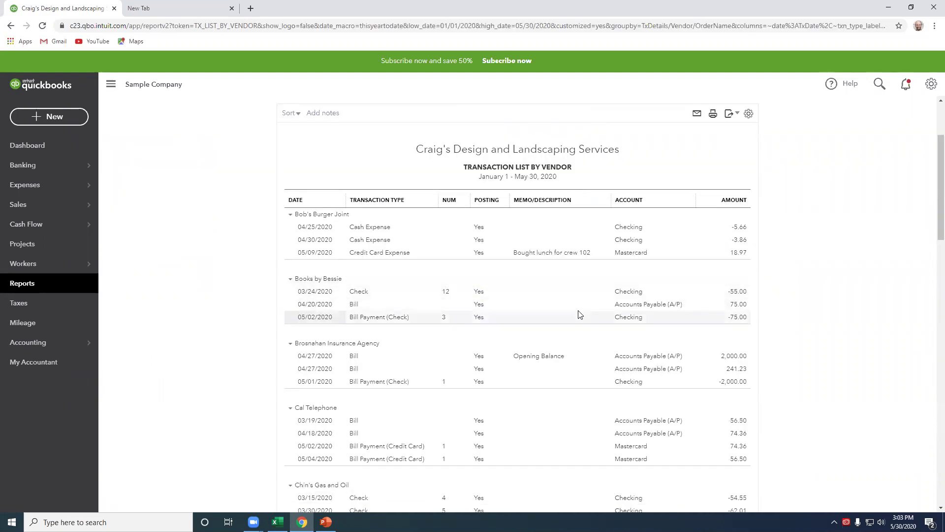
{"action": "scroll", "coordinate": [528, 288], "scroll_direction": "up", "scroll_amount": 2}
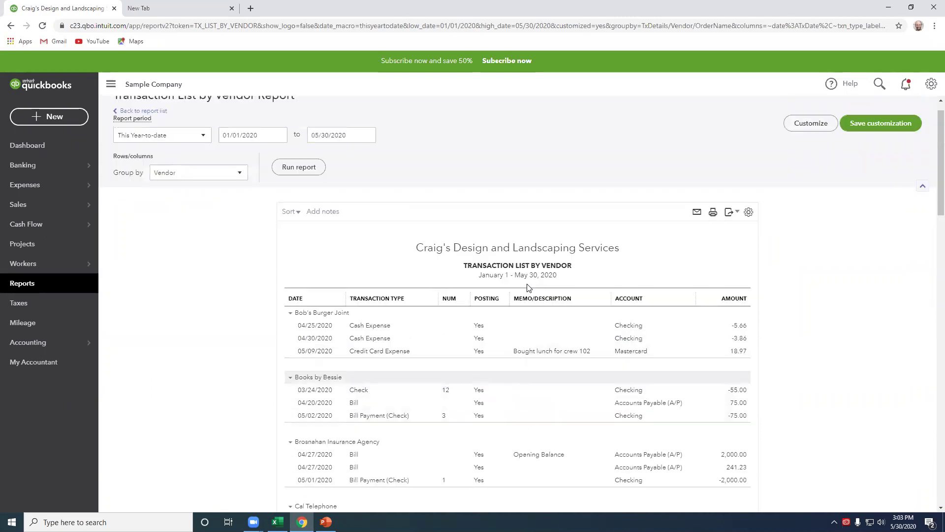
Customize the report with Last Modified, Last Modified By and Customer/Vendor Message columns, then rerun it.
{"action": "left_click", "coordinate": [806, 126]}
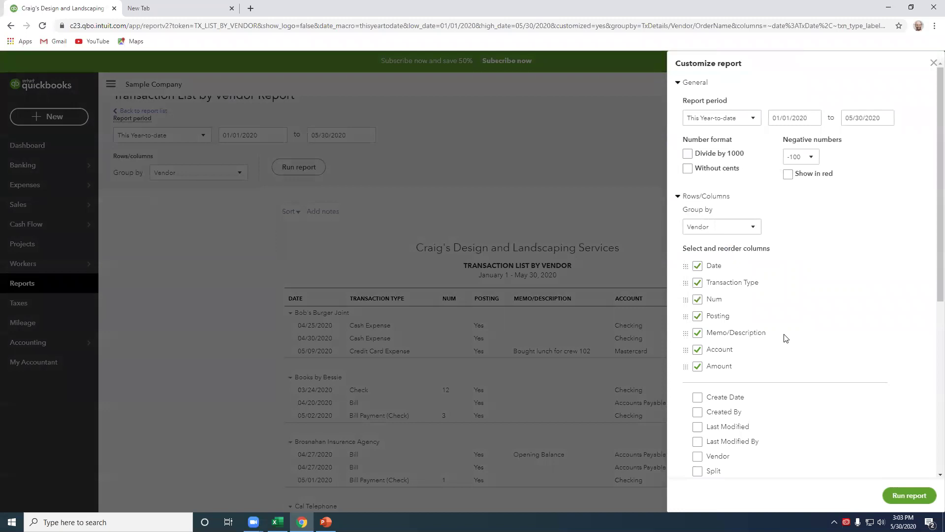
{"action": "scroll", "coordinate": [785, 338], "scroll_direction": "down", "scroll_amount": 4}
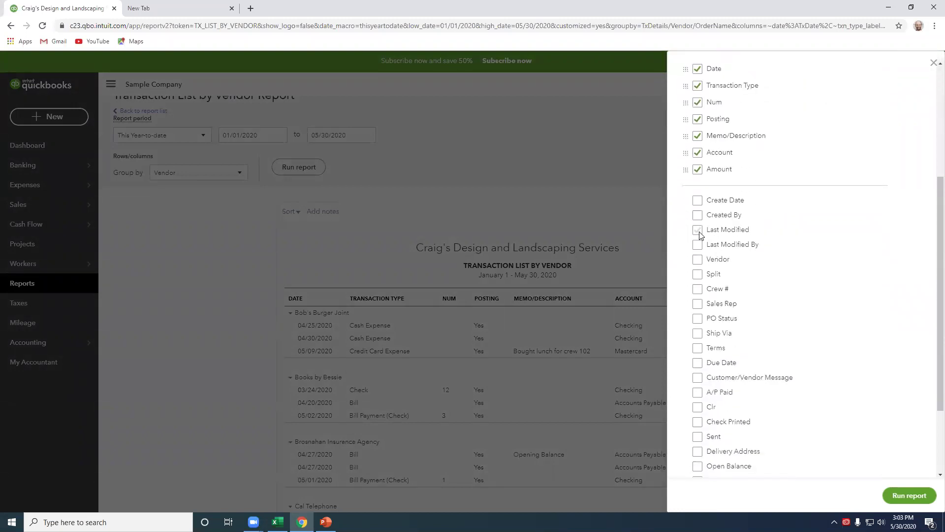
{"action": "left_click", "coordinate": [699, 230]}
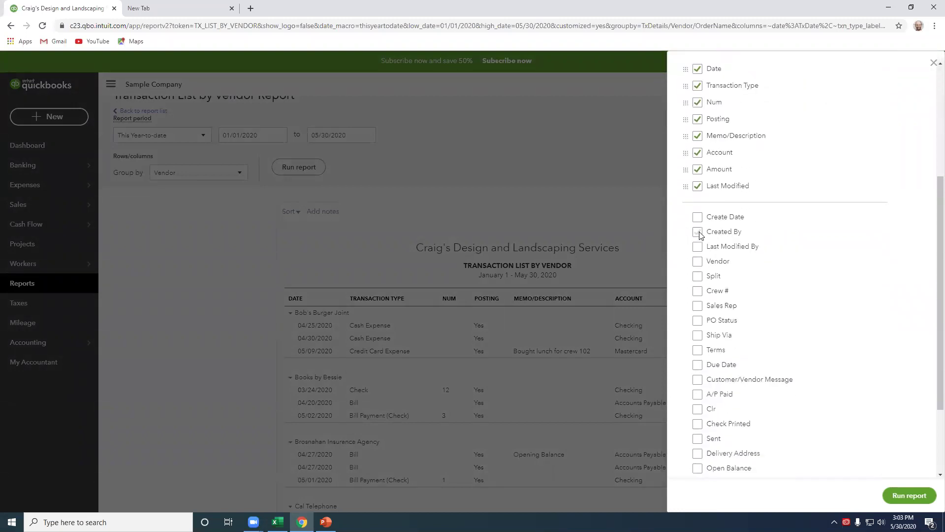
{"action": "left_click", "coordinate": [700, 250]}
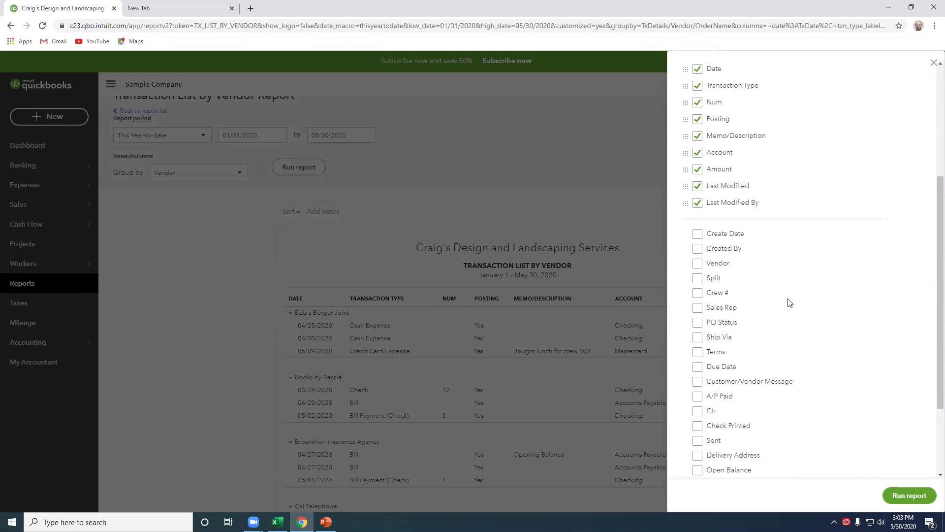
{"action": "scroll", "coordinate": [789, 302], "scroll_direction": "down", "scroll_amount": 2}
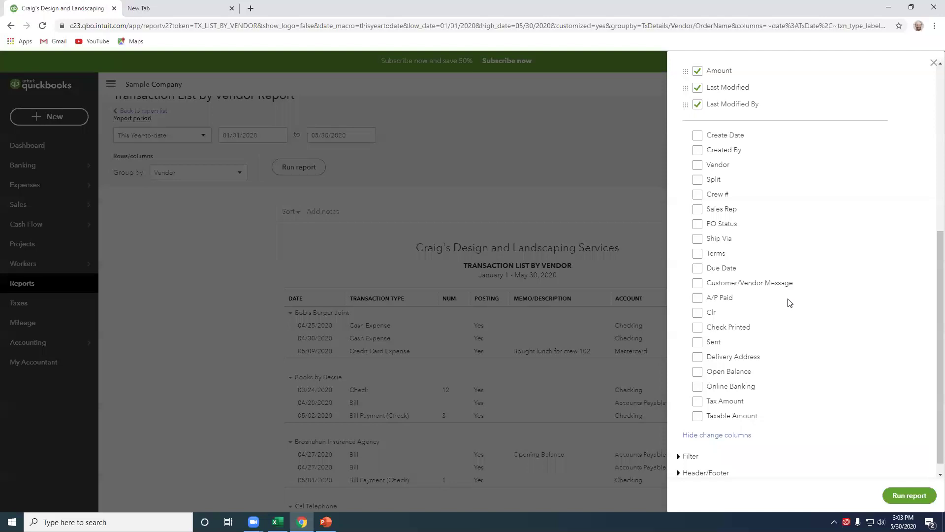
{"action": "left_click", "coordinate": [697, 284]}
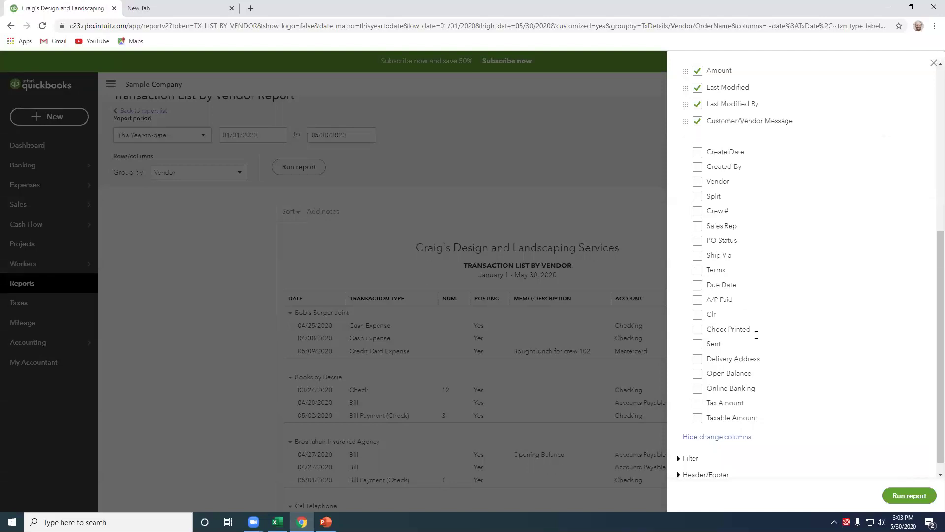
{"action": "left_click", "coordinate": [909, 498]}
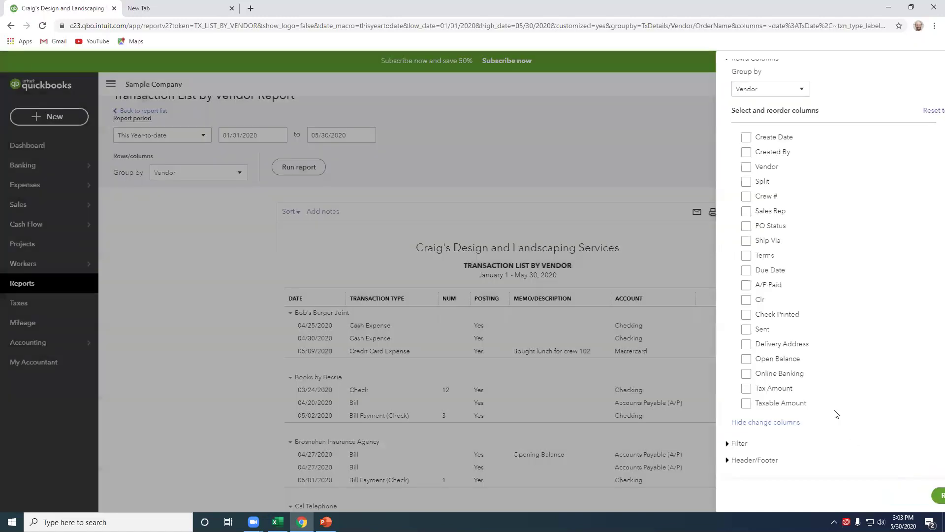
{"action": "scroll", "coordinate": [834, 410], "scroll_direction": "down", "scroll_amount": 2}
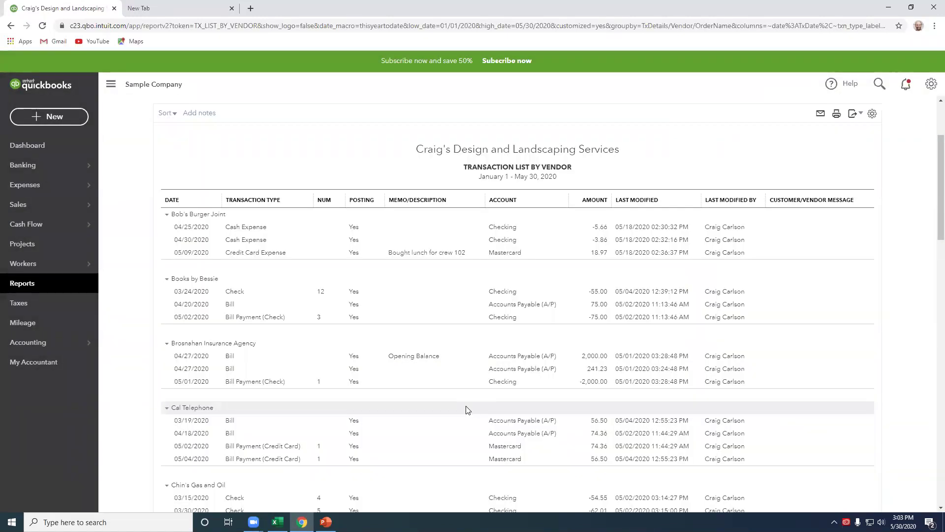
Save the customized report as 'Transaction List by Vendor YTD'.
{"action": "scroll", "coordinate": [467, 410], "scroll_direction": "up", "scroll_amount": 1}
{"action": "scroll", "coordinate": [467, 410], "scroll_direction": "up", "scroll_amount": 2}
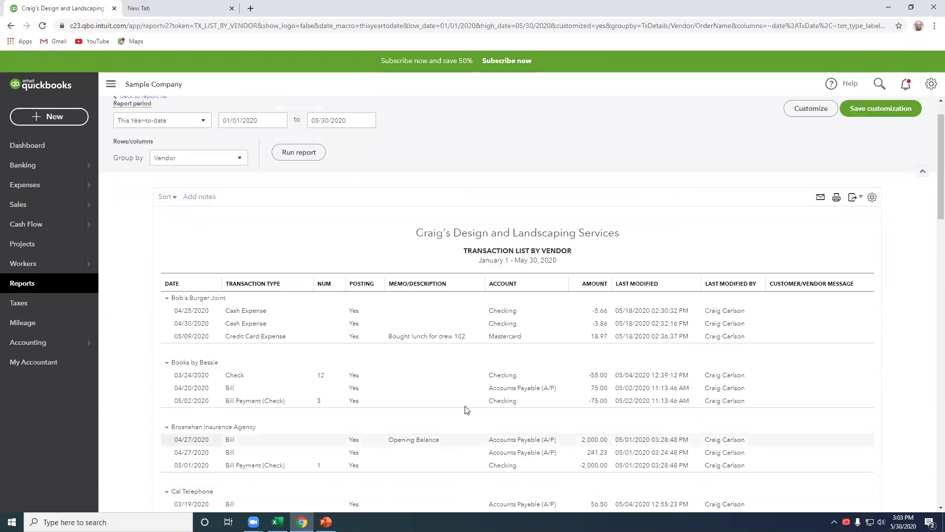
{"action": "left_click", "coordinate": [864, 157]}
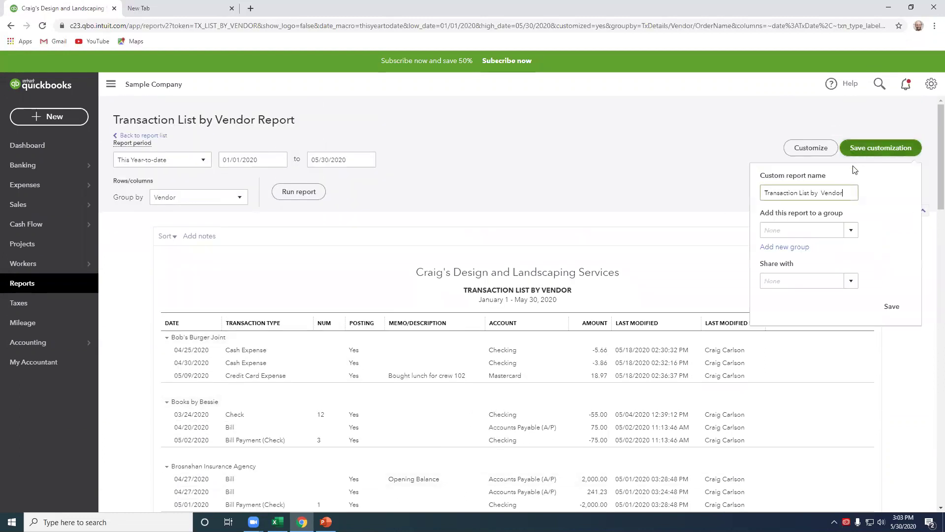
{"action": "left_click", "coordinate": [850, 192]}
{"action": "type", "text": "YTD"}
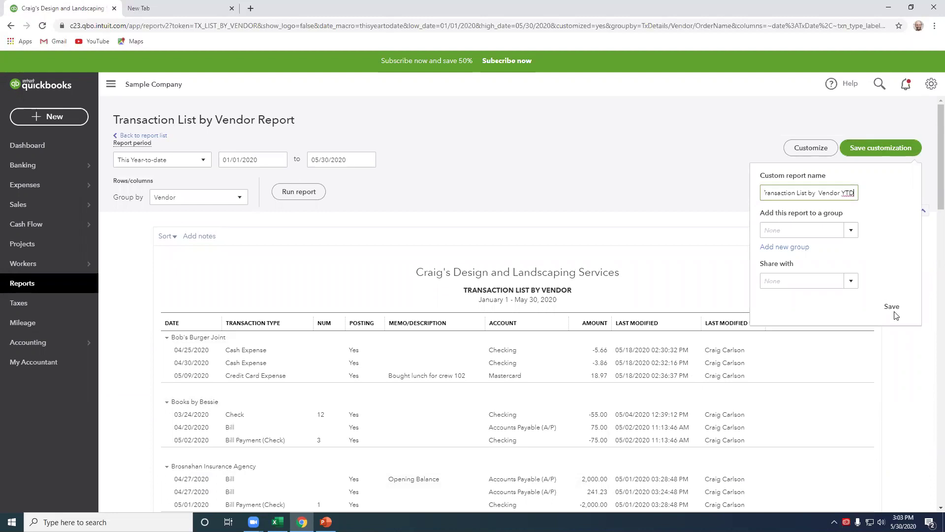
{"action": "left_click", "coordinate": [892, 309]}
Export the report to Excel and open the downloaded workbook.
{"action": "scroll", "coordinate": [751, 312], "scroll_direction": "down", "scroll_amount": 2}
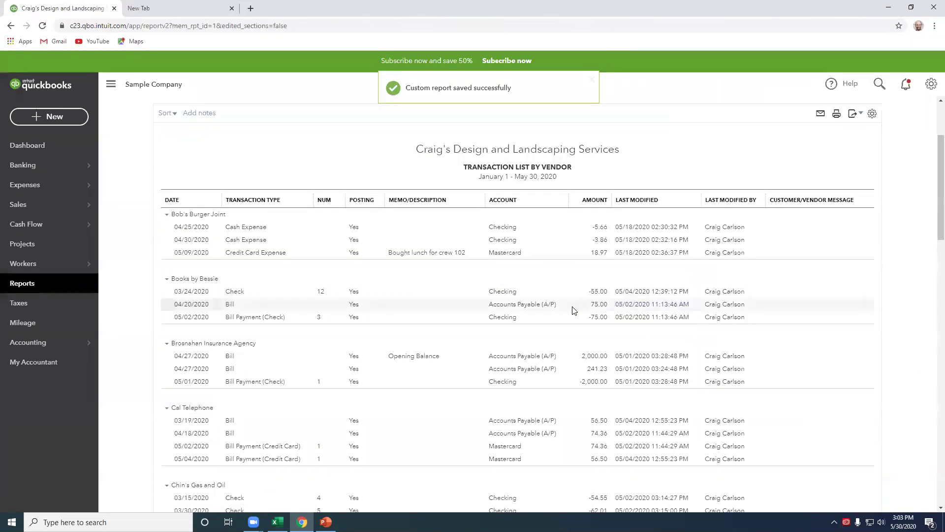
{"action": "left_click", "coordinate": [859, 116]}
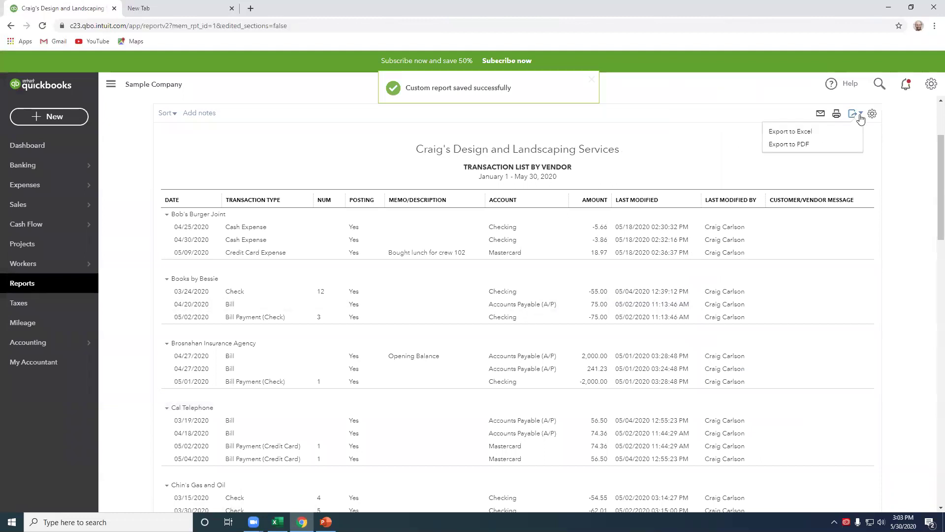
{"action": "left_click", "coordinate": [809, 133]}
{"action": "left_click", "coordinate": [74, 500]}
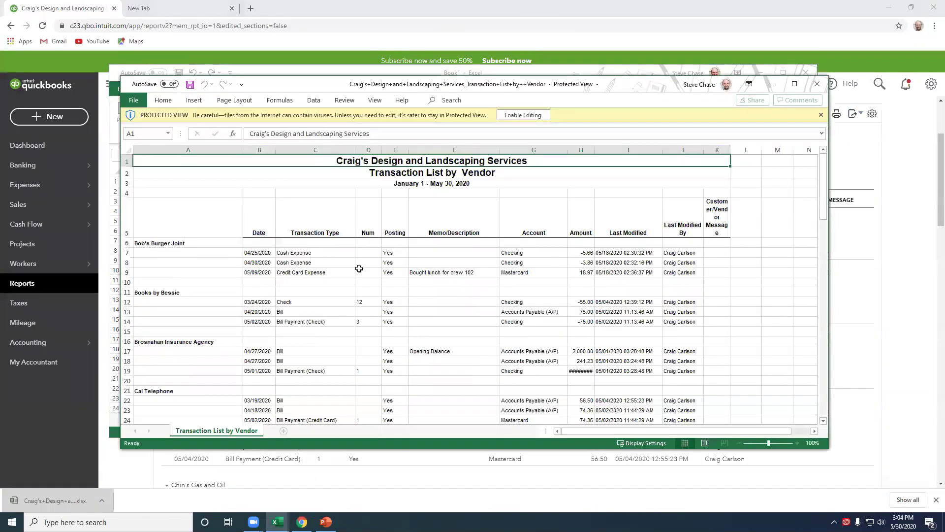
Enable editing on the downloaded workbook and close the Share dialog.
{"action": "left_click", "coordinate": [519, 115]}
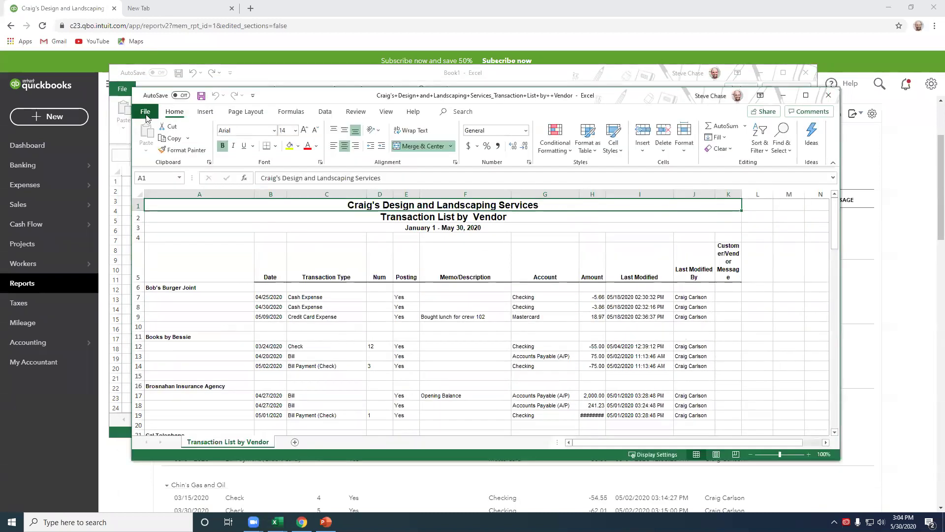
{"action": "left_click", "coordinate": [145, 114]}
{"action": "left_click", "coordinate": [163, 278]}
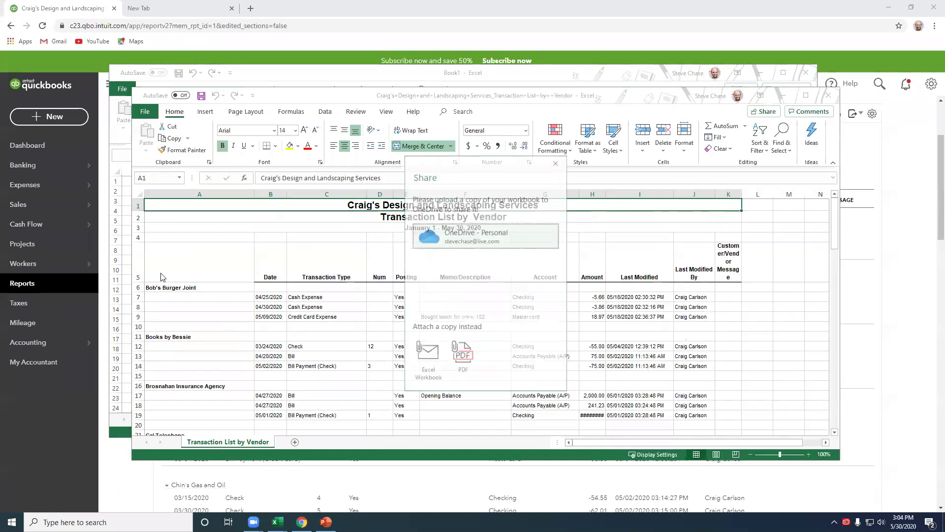
{"action": "left_click", "coordinate": [556, 162]}
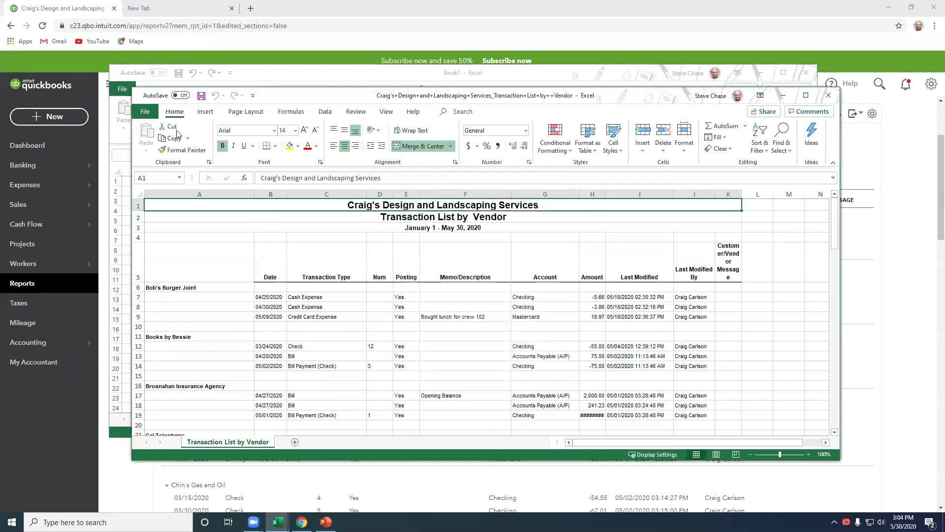
Save the workbook to the Desktop as 'YTD Vendor Report from QBO'.
{"action": "left_click", "coordinate": [146, 113]}
{"action": "left_click", "coordinate": [163, 242]}
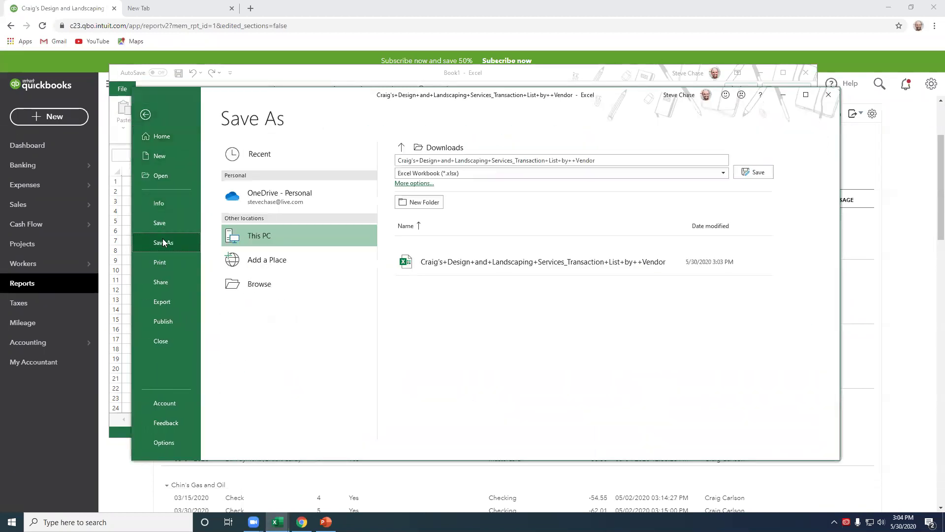
{"action": "left_click", "coordinate": [612, 158]}
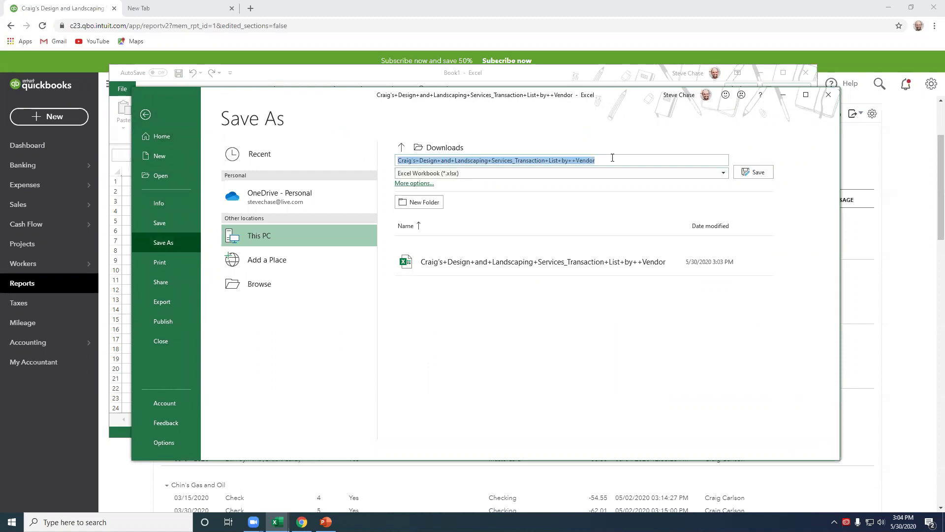
{"action": "type", "text": "Y"}
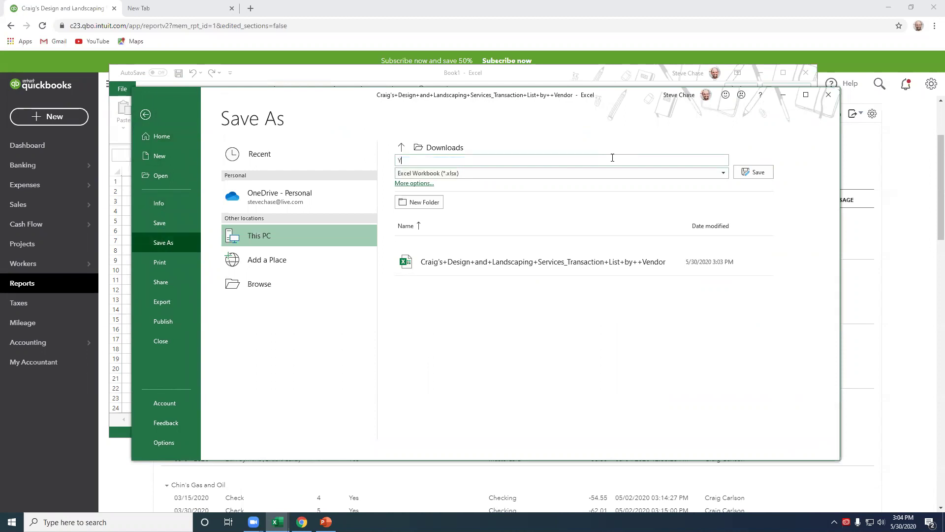
{"action": "type", "text": "TD Vendor Report from QBO"}
{"action": "left_click", "coordinate": [296, 283]}
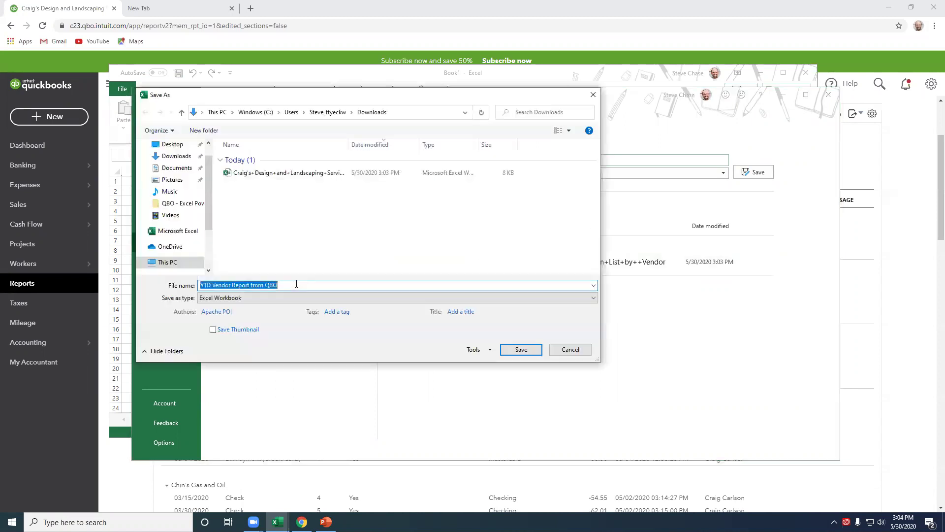
{"action": "scroll", "coordinate": [209, 195], "scroll_direction": "up", "scroll_amount": 1}
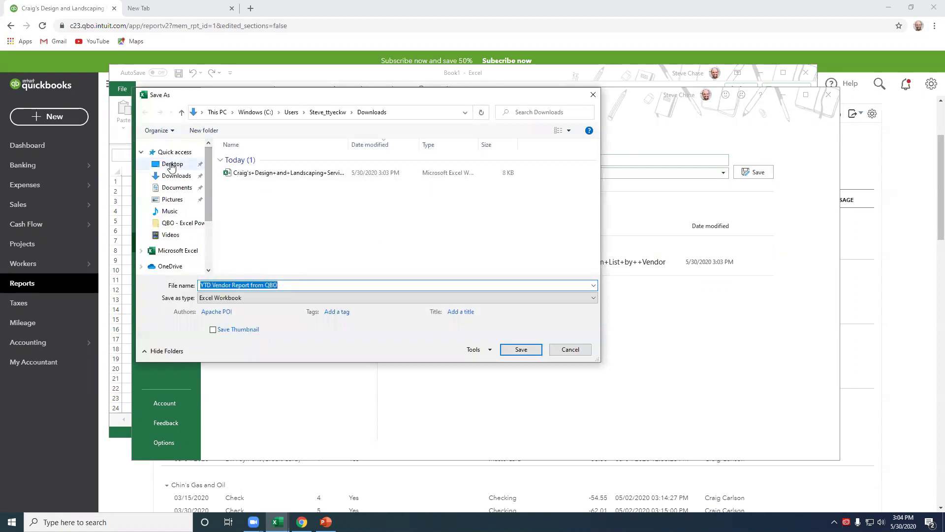
{"action": "left_click", "coordinate": [173, 163]}
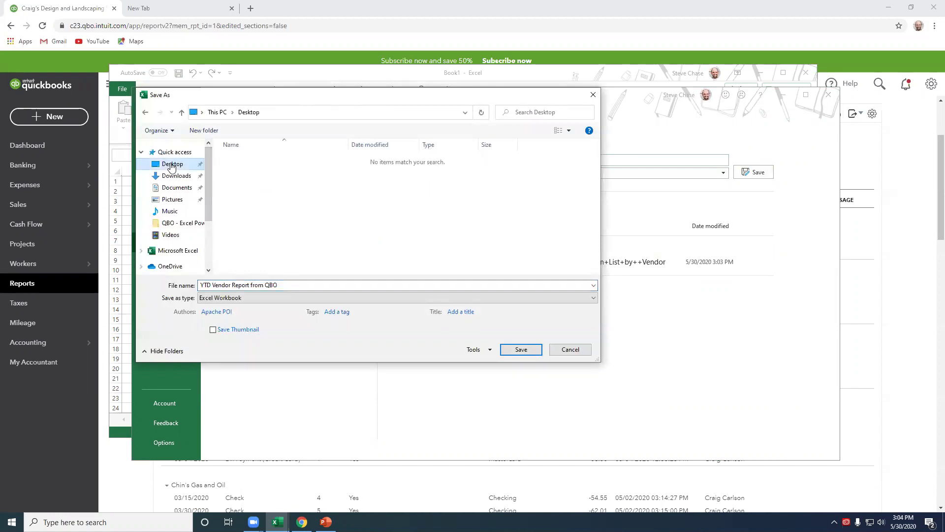
{"action": "left_click", "coordinate": [520, 350]}
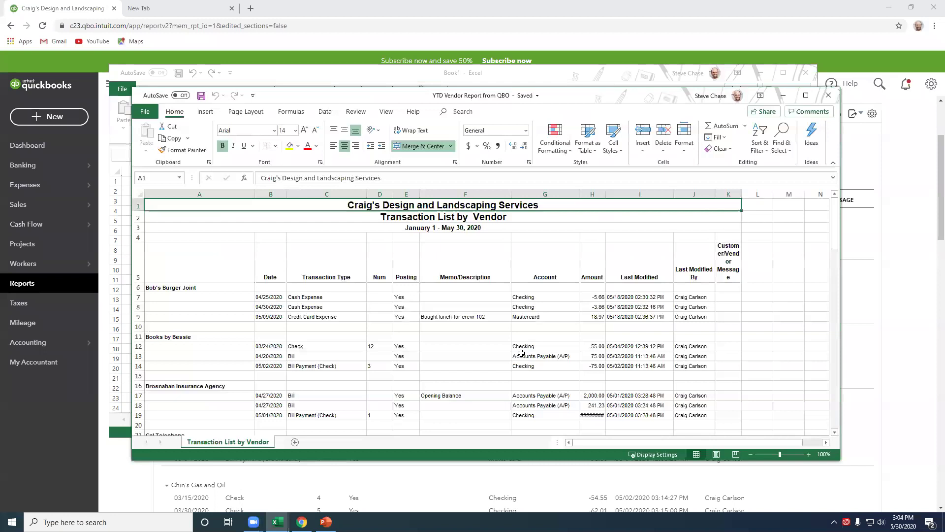
Scroll through the sheet to check the date footer at the report's end.
{"action": "scroll", "coordinate": [521, 353], "scroll_direction": "down", "scroll_amount": 13}
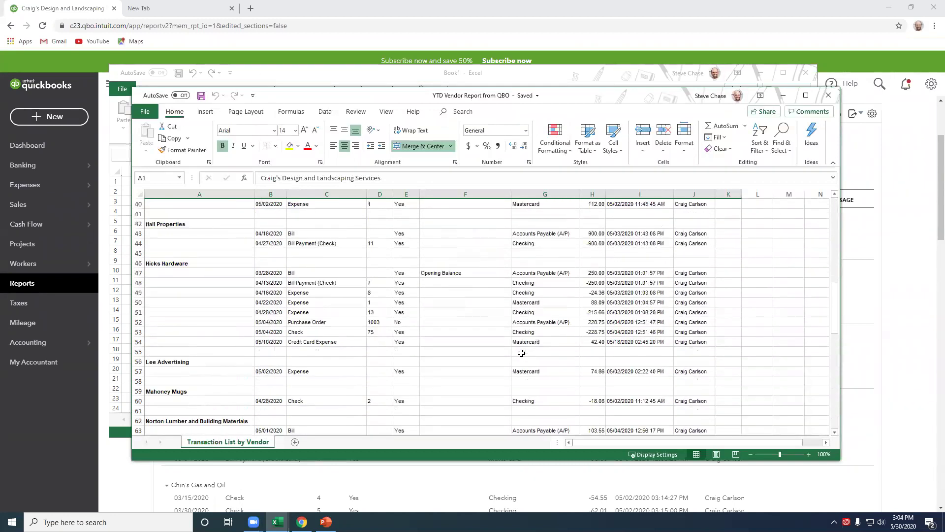
{"action": "scroll", "coordinate": [521, 353], "scroll_direction": "down", "scroll_amount": 11}
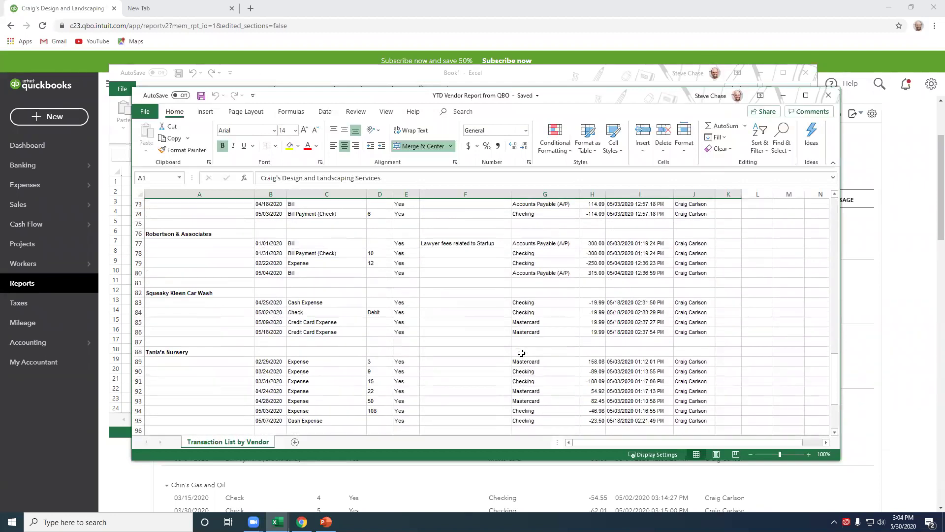
{"action": "scroll", "coordinate": [521, 353], "scroll_direction": "down", "scroll_amount": 6}
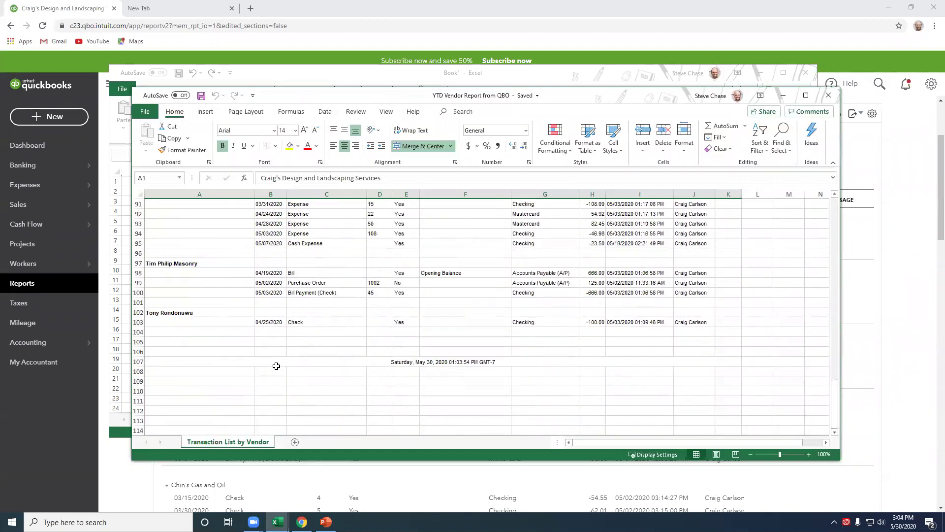
{"action": "left_click", "coordinate": [223, 362]}
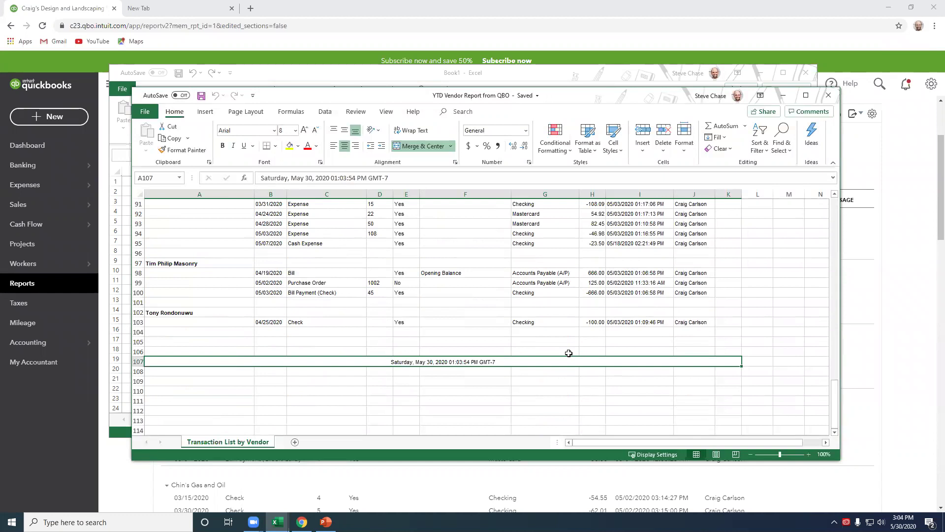
Close the saved report, rename Book1's Sheet1 to 'table from QBO', and select cell B3.
{"action": "left_click", "coordinate": [829, 95]}
{"action": "left_click", "coordinate": [212, 212]}
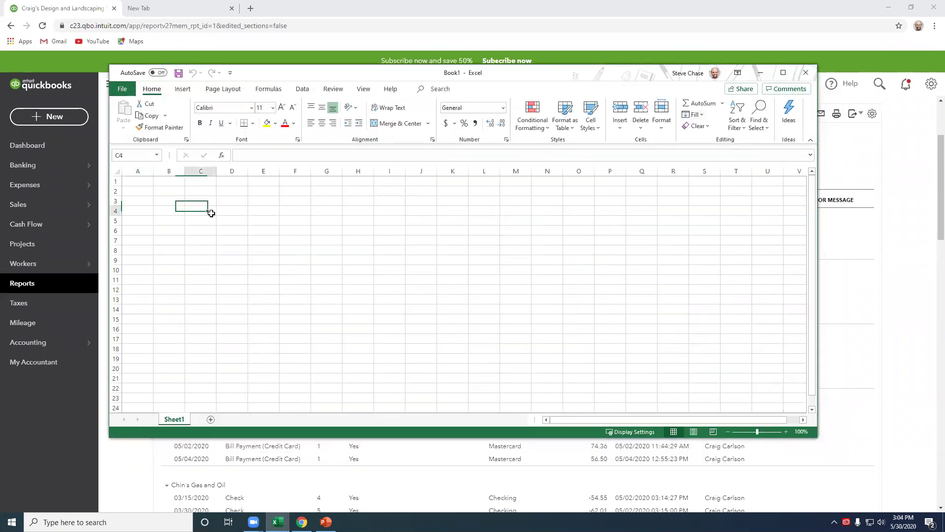
{"action": "double_click", "coordinate": [178, 423]}
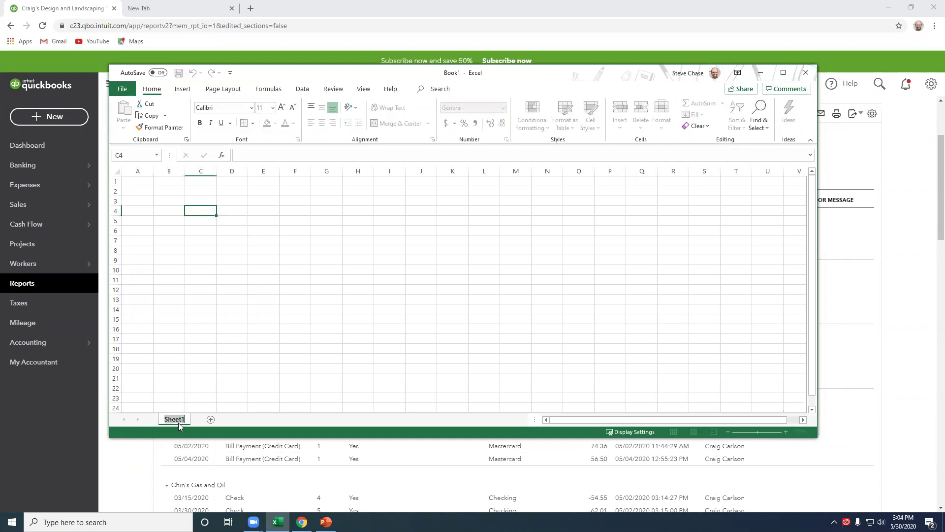
{"action": "type", "text": "table from QBO"}
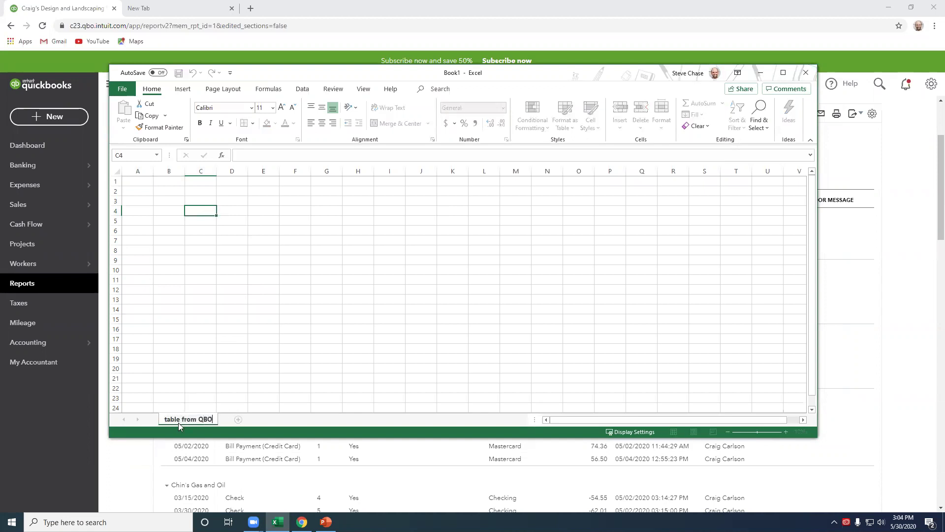
{"action": "key", "text": "Return"}
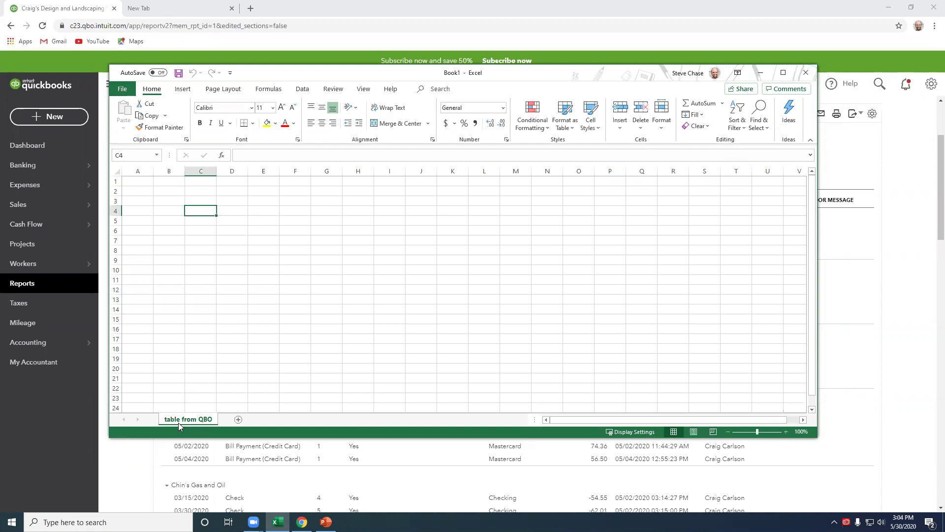
{"action": "left_click", "coordinate": [167, 204]}
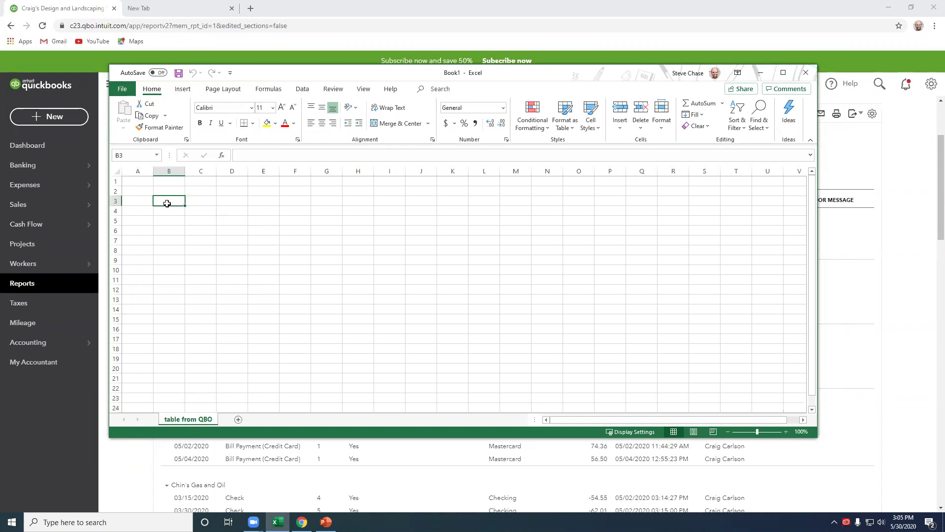
{"action": "left_click", "coordinate": [302, 90]}
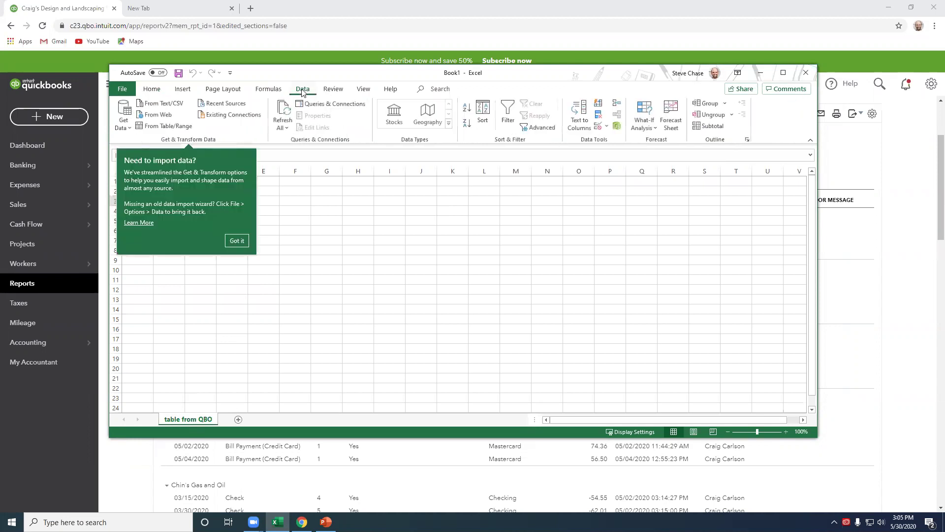
Import the Desktop workbook 'YTD Vendor Report from QBO' via Get Data > From File > From Workbook.
{"action": "left_click", "coordinate": [236, 240]}
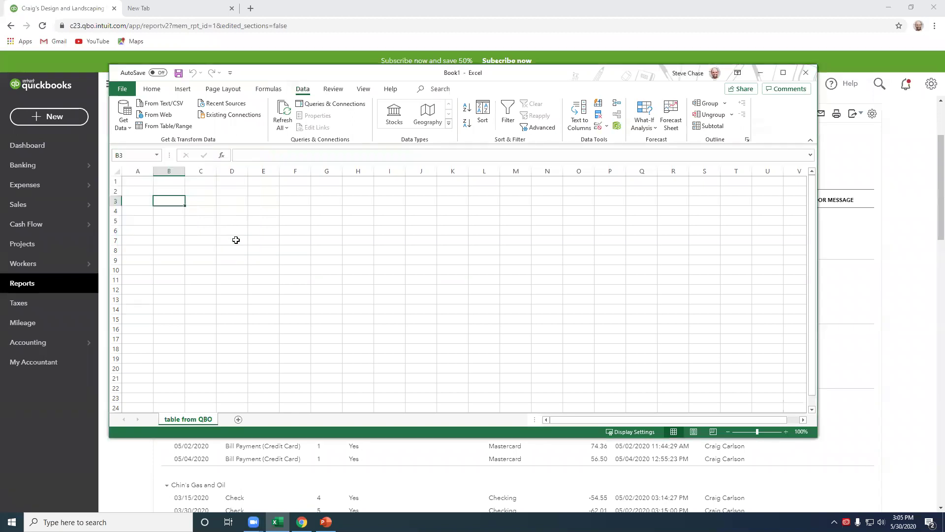
{"action": "left_click", "coordinate": [124, 129]}
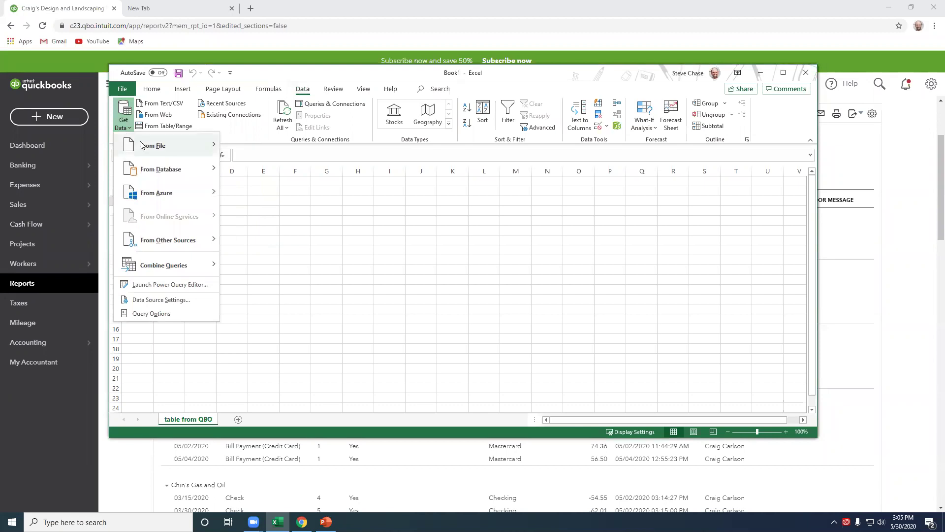
{"action": "mouse_move", "coordinate": [142, 145]}
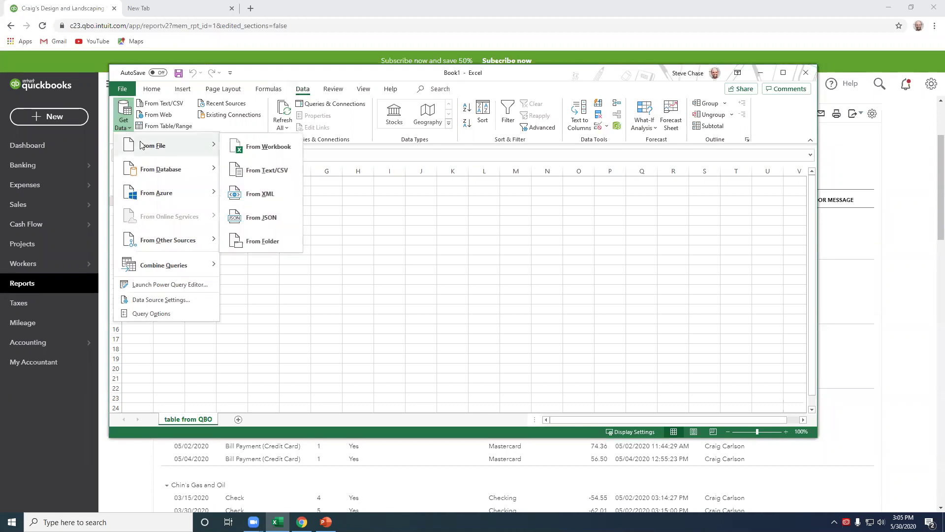
{"action": "left_click", "coordinate": [280, 154]}
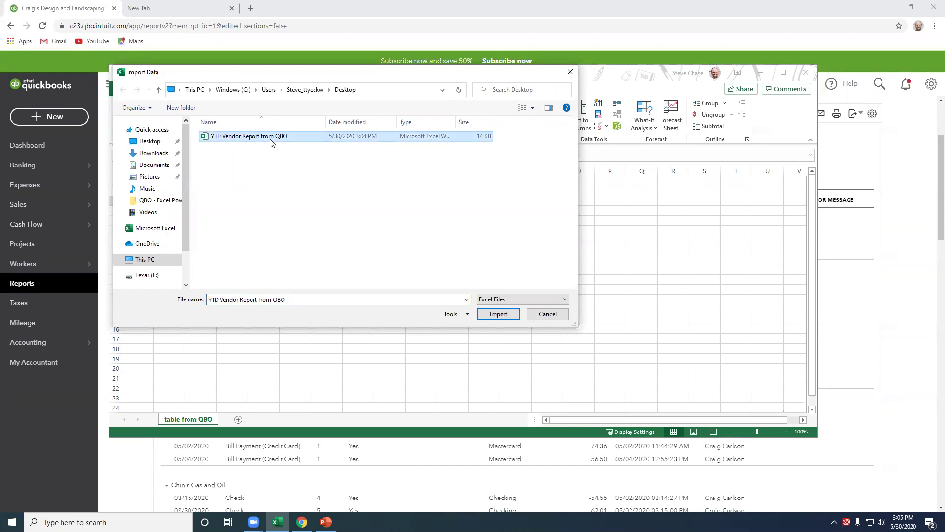
{"action": "left_click", "coordinate": [497, 314]}
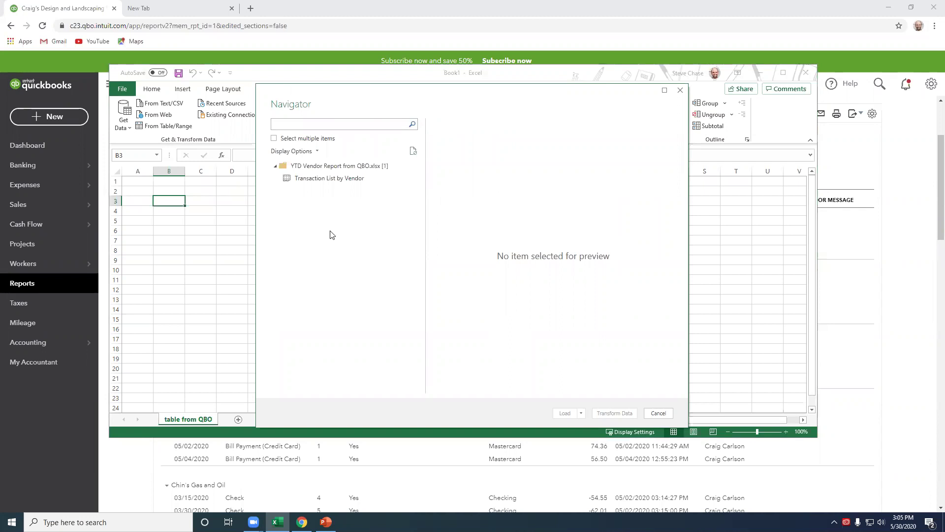
Preview the Transaction List by Vendor table and choose Transform Data instead of loading it.
{"action": "left_click", "coordinate": [321, 181]}
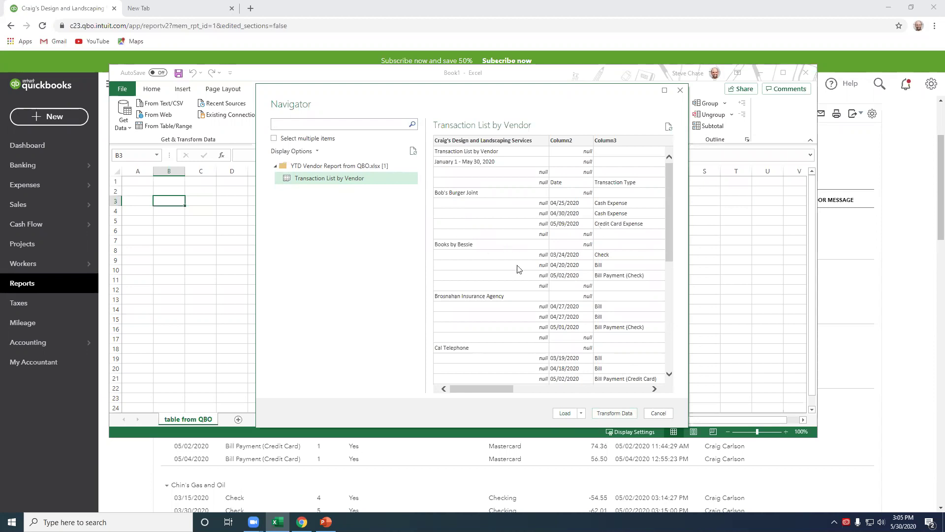
{"action": "left_click", "coordinate": [581, 413]}
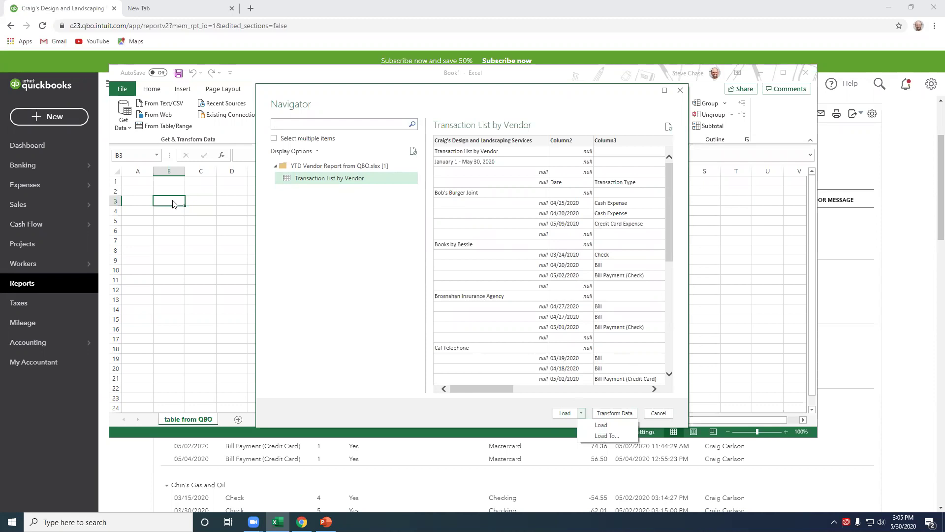
{"action": "left_click", "coordinate": [616, 414]}
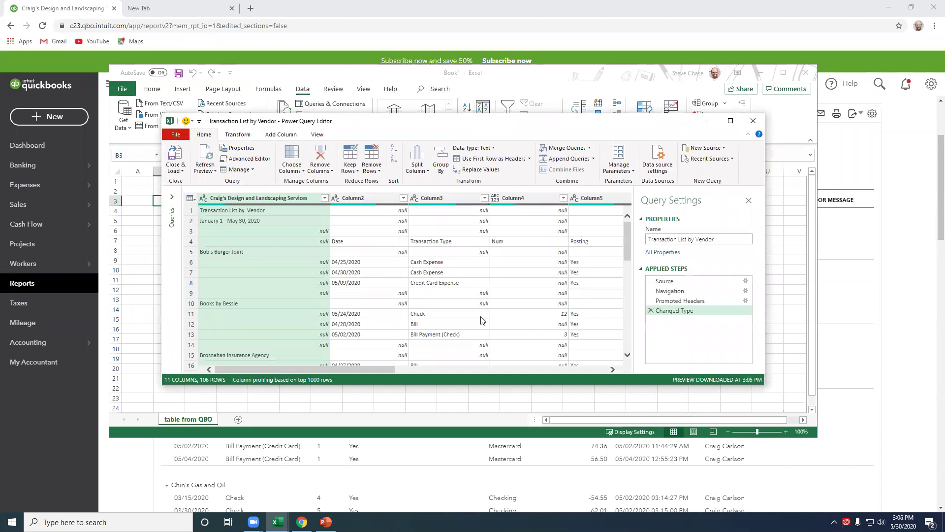
Maximize the Power Query Editor and inspect the title rows above the real column labels.
{"action": "left_click", "coordinate": [730, 124]}
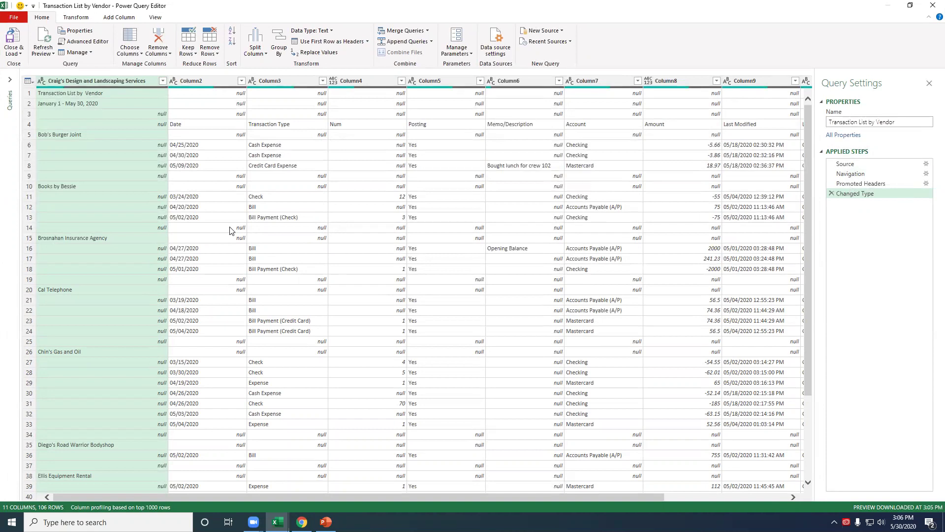
{"action": "left_click", "coordinate": [223, 94]}
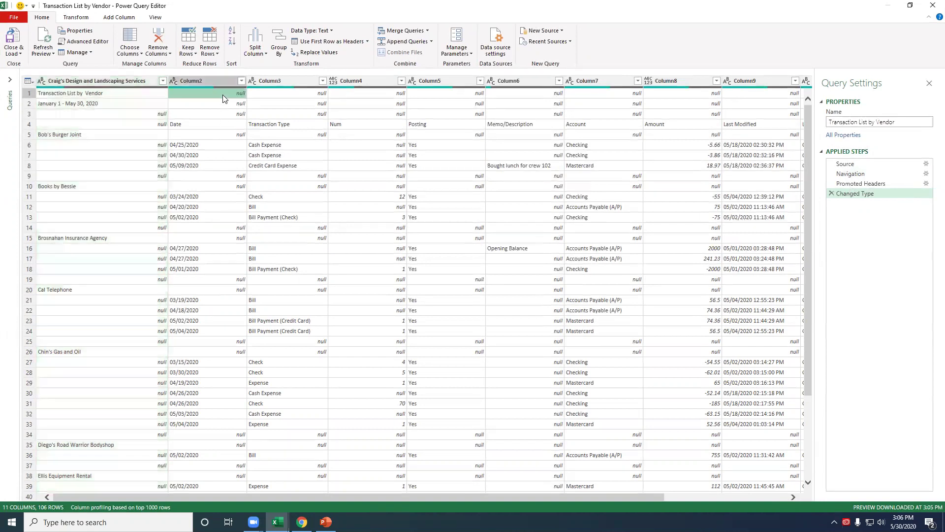
{"action": "left_click", "coordinate": [125, 104]}
{"action": "left_click", "coordinate": [121, 115]}
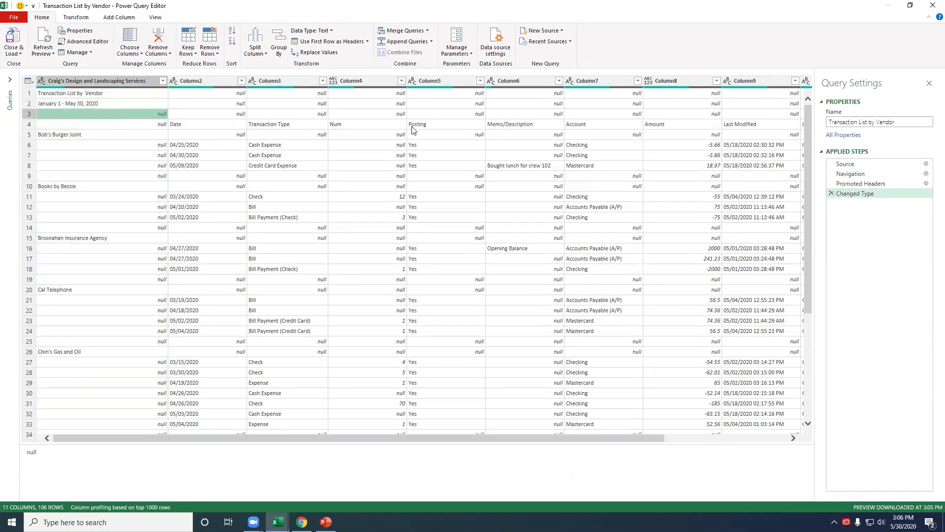
{"action": "left_click", "coordinate": [741, 127]}
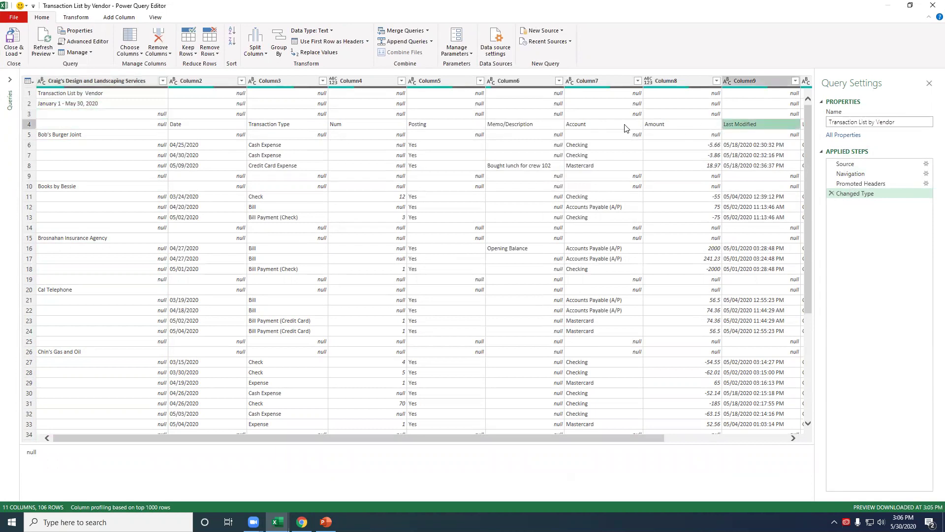
{"action": "left_click", "coordinate": [256, 124]}
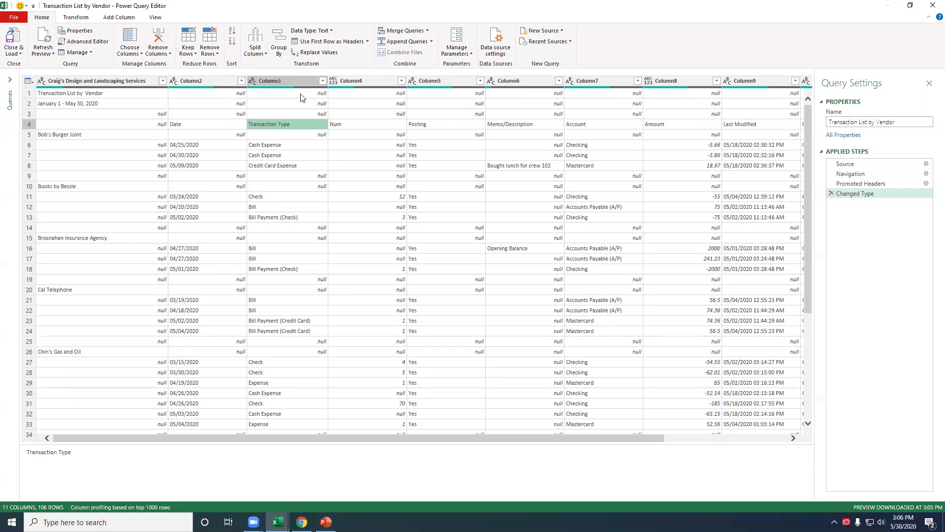
Remove the top 3 rows from the query.
{"action": "left_click", "coordinate": [213, 54]}
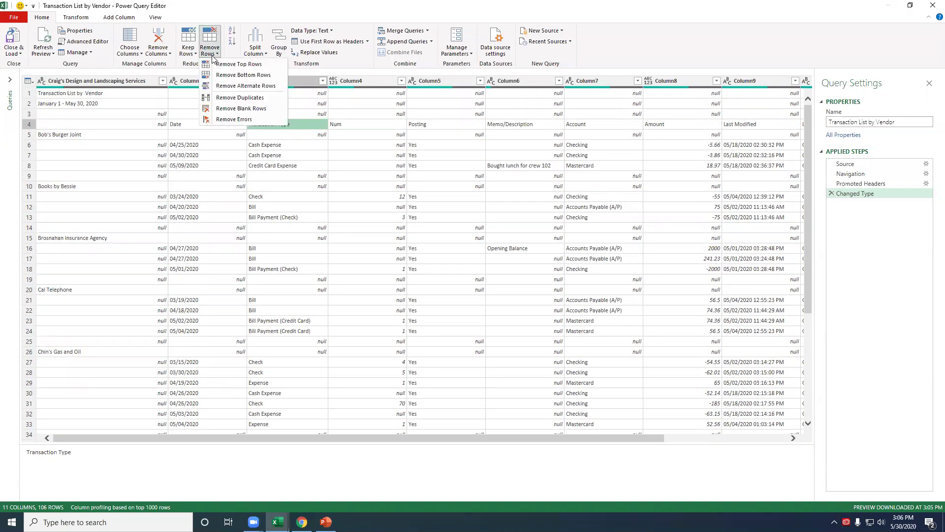
{"action": "left_click", "coordinate": [251, 66]}
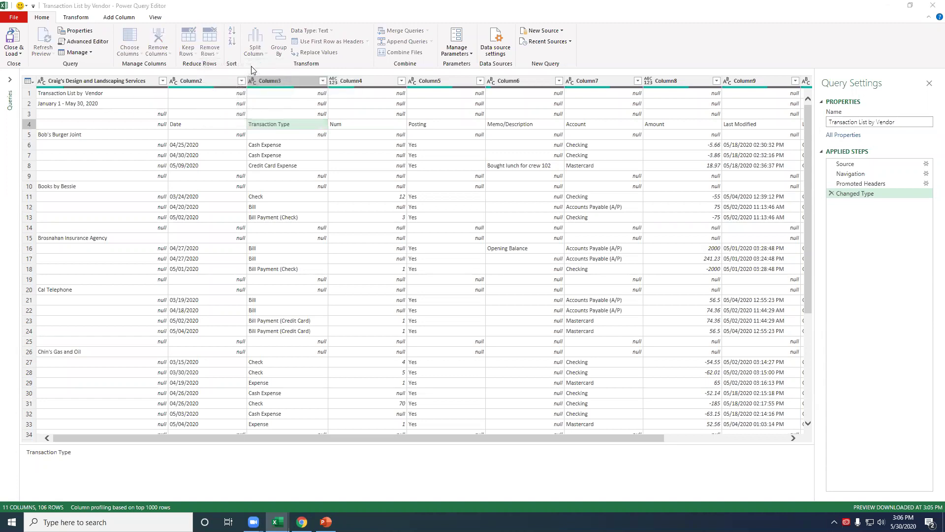
{"action": "left_click", "coordinate": [333, 260]}
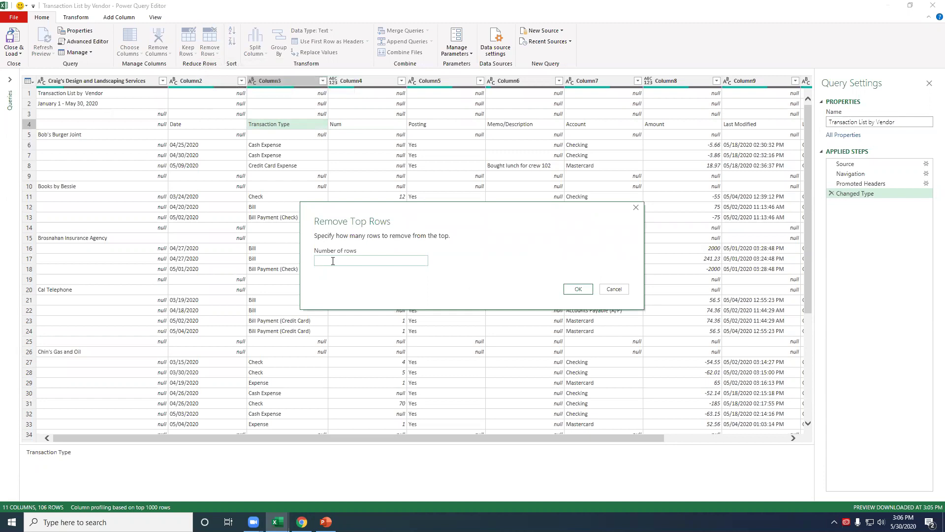
{"action": "type", "text": "3"}
{"action": "left_click", "coordinate": [576, 290]}
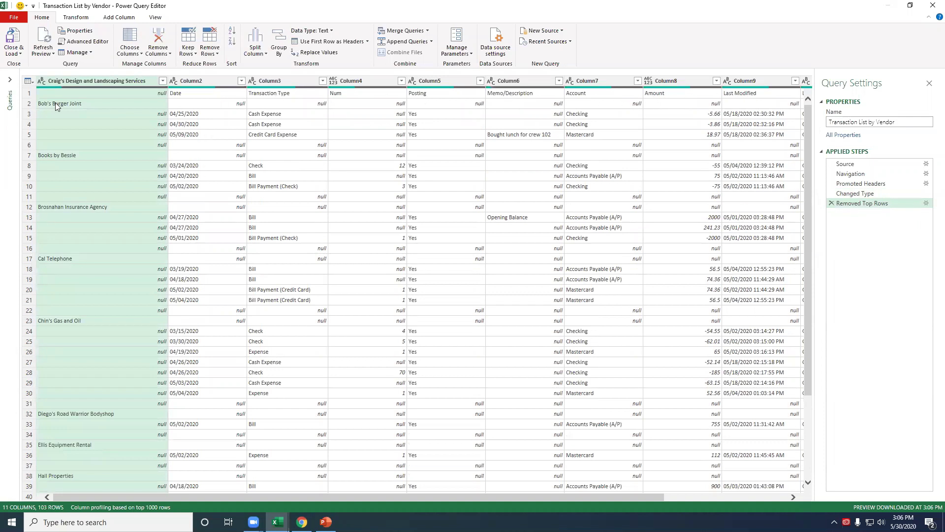
Promote the first row to column headers and check the Date column's type.
{"action": "left_click", "coordinate": [30, 93]}
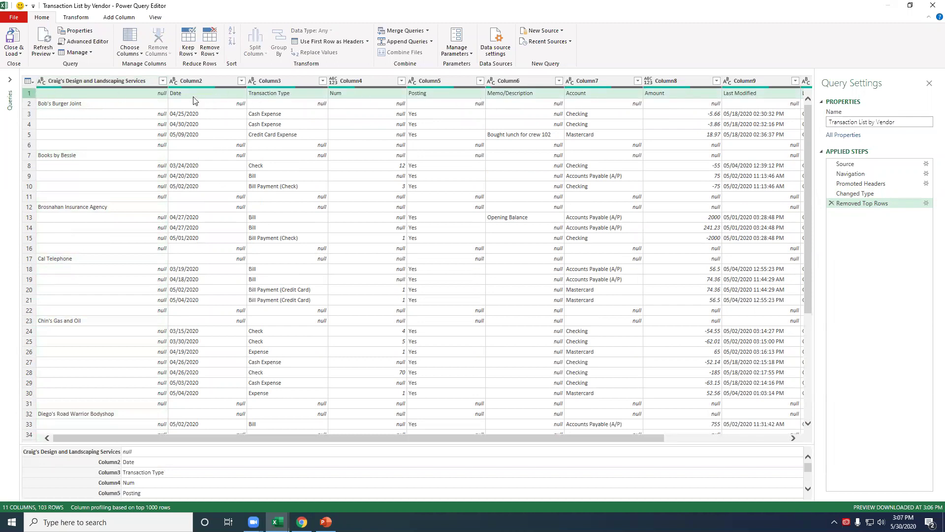
{"action": "left_click", "coordinate": [320, 42]}
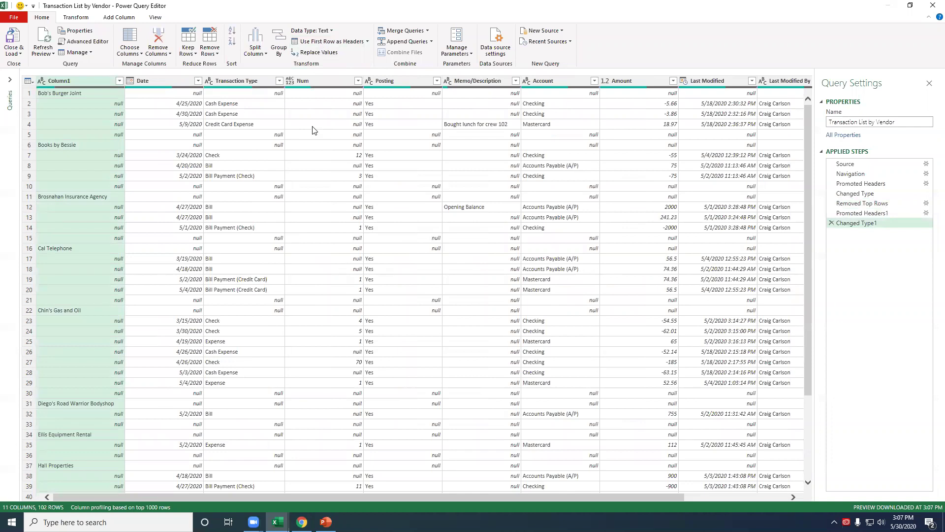
{"action": "left_click", "coordinate": [134, 82]}
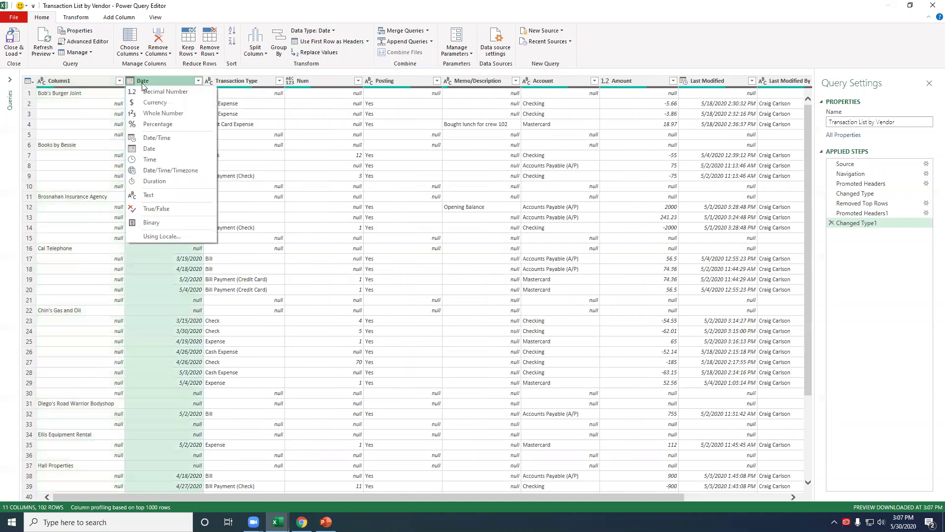
{"action": "left_click", "coordinate": [213, 93]}
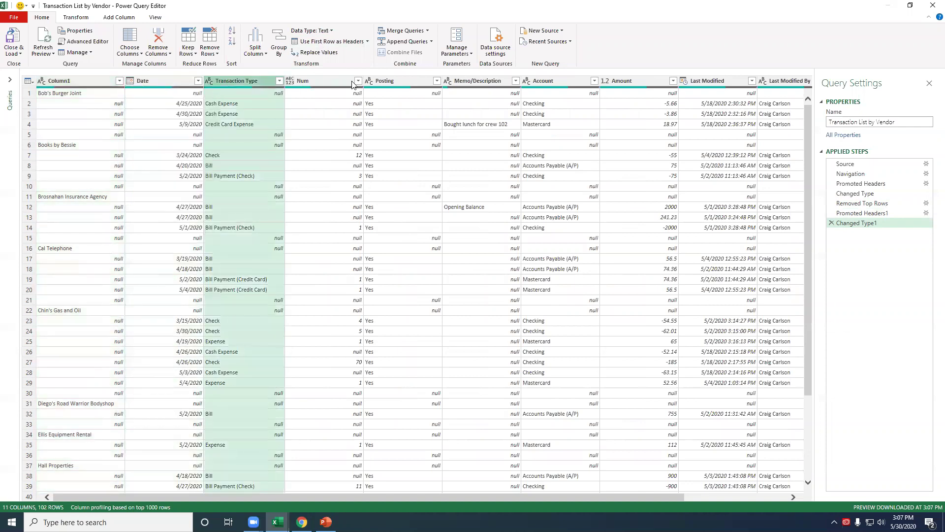
Change the Amount column's type to Currency, replacing the current conversion.
{"action": "left_click", "coordinate": [604, 81]}
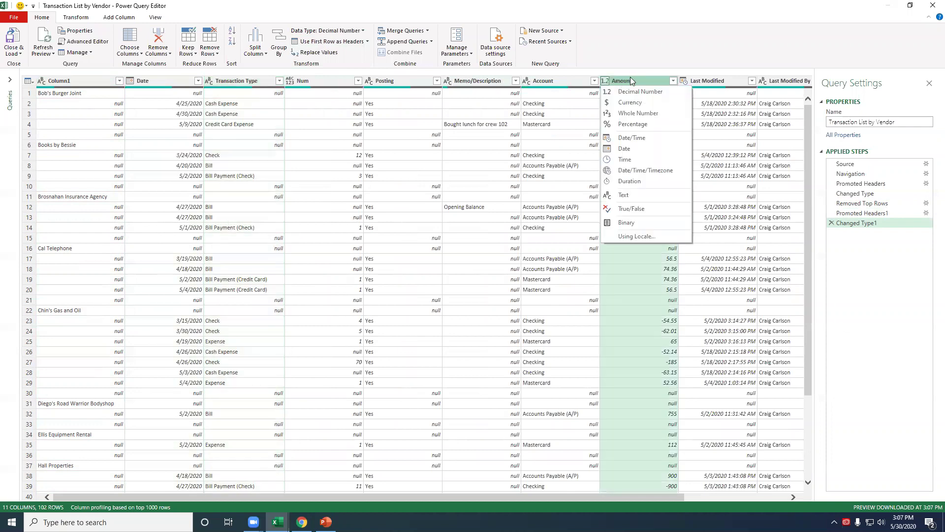
{"action": "left_click", "coordinate": [637, 103]}
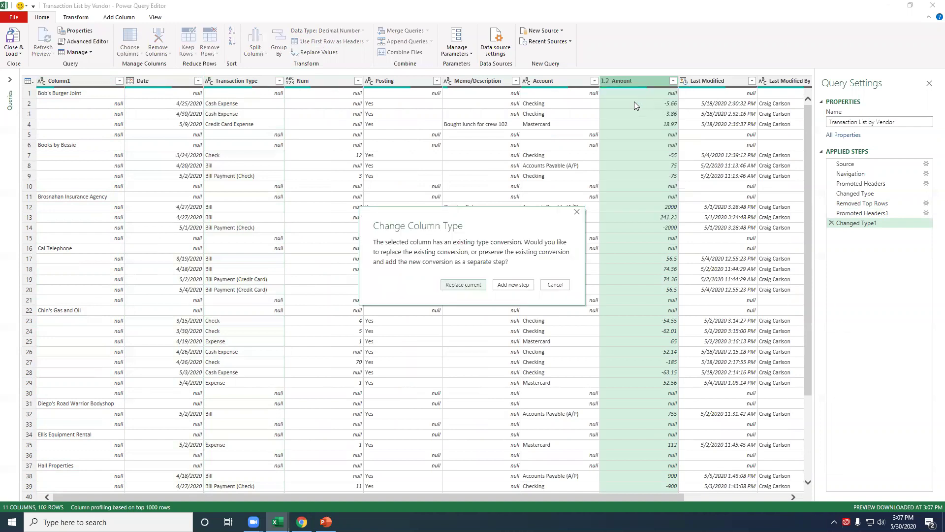
{"action": "left_click", "coordinate": [463, 286]}
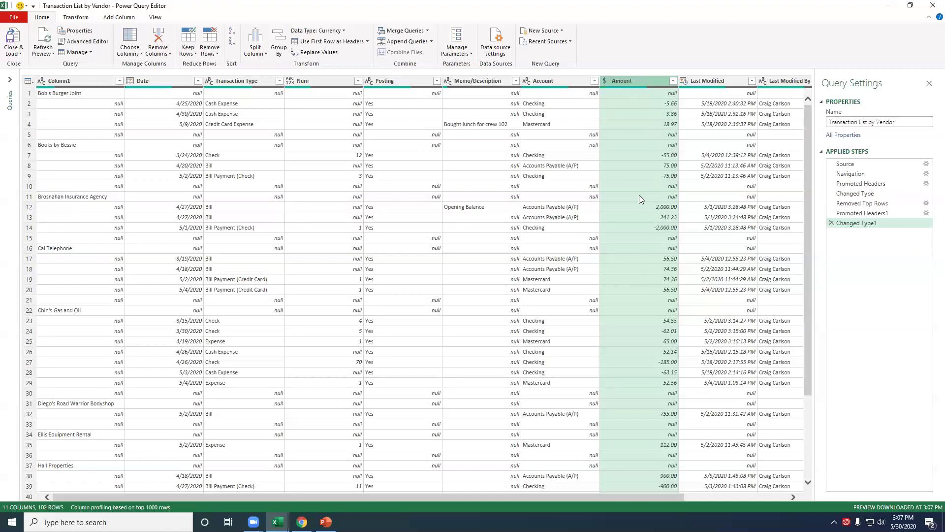
Scroll through the preview to inspect empty Transaction Type cells and the report timestamp in the last row.
{"action": "left_click", "coordinate": [240, 186]}
{"action": "scroll", "coordinate": [228, 226], "scroll_direction": "down", "scroll_amount": 2}
{"action": "scroll", "coordinate": [228, 226], "scroll_direction": "down", "scroll_amount": 20}
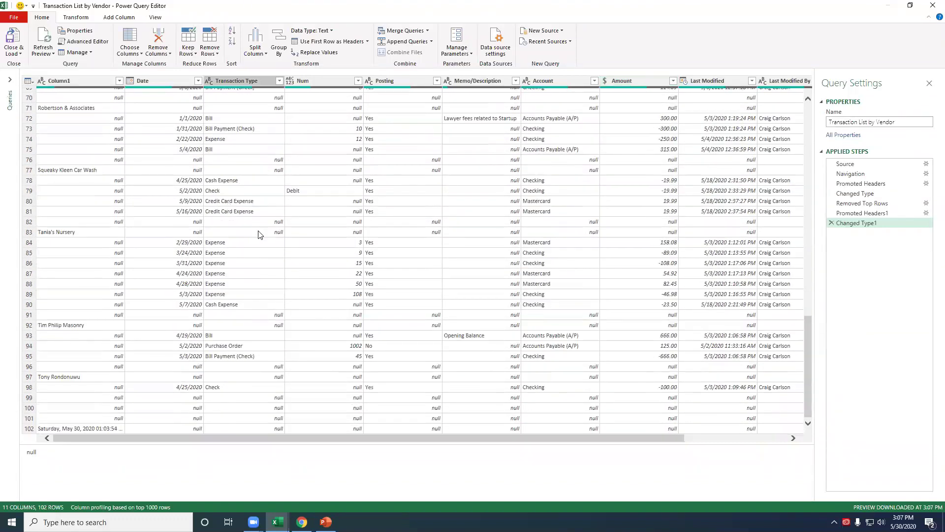
{"action": "left_click", "coordinate": [260, 234]}
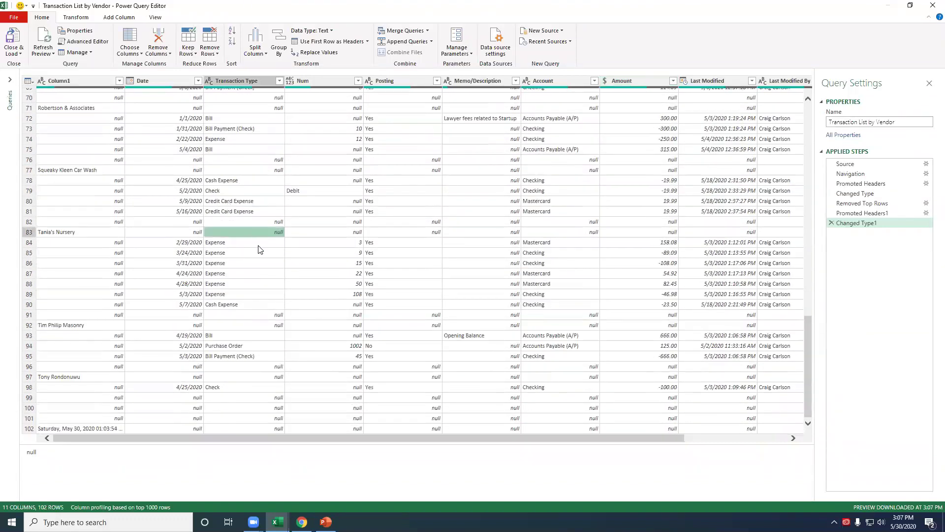
{"action": "left_click", "coordinate": [101, 428]}
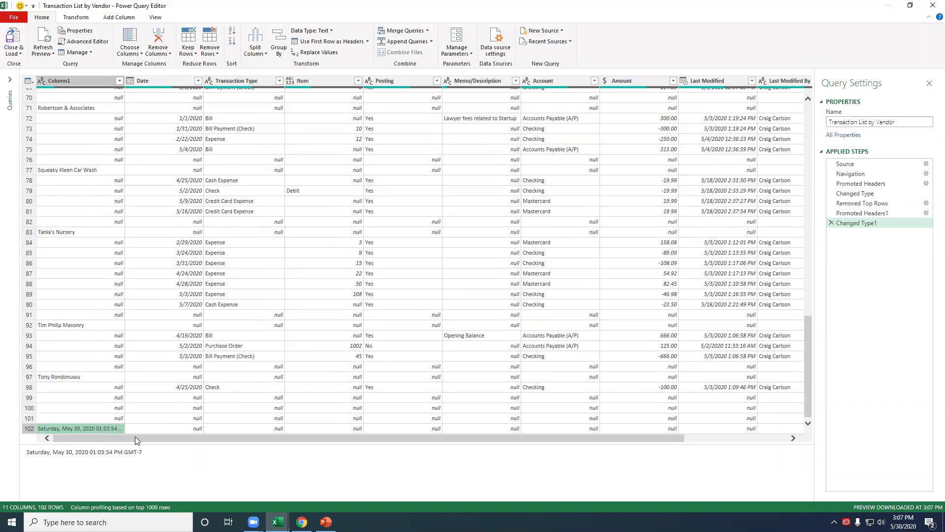
{"action": "left_click_drag", "start_coordinate": [135, 436], "coordinate": [80, 434]}
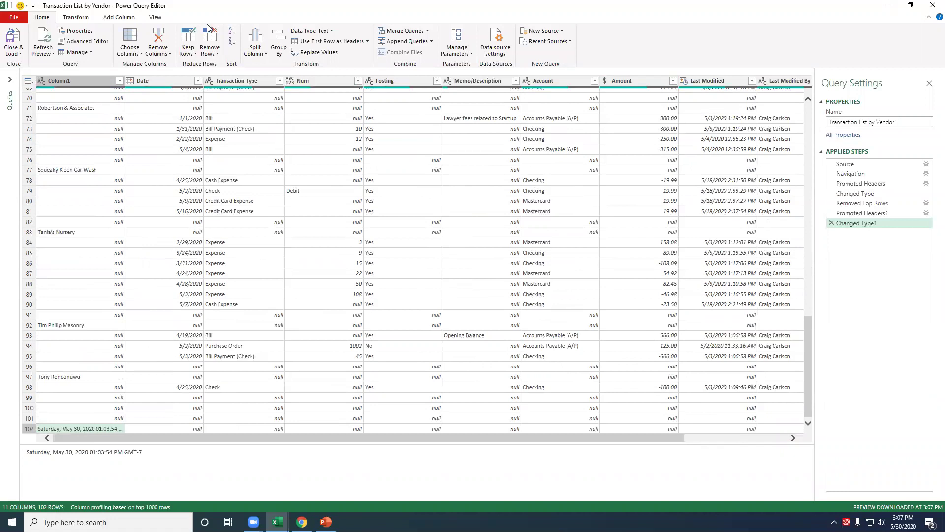
Choose Remove Bottom Rows and enter 1 as the number of rows to remove.
{"action": "left_click", "coordinate": [215, 54]}
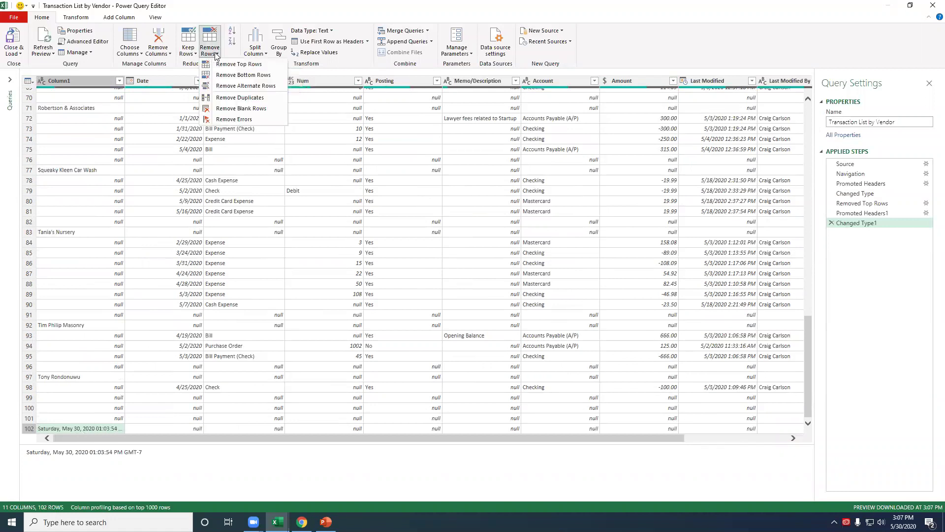
{"action": "left_click", "coordinate": [228, 78]}
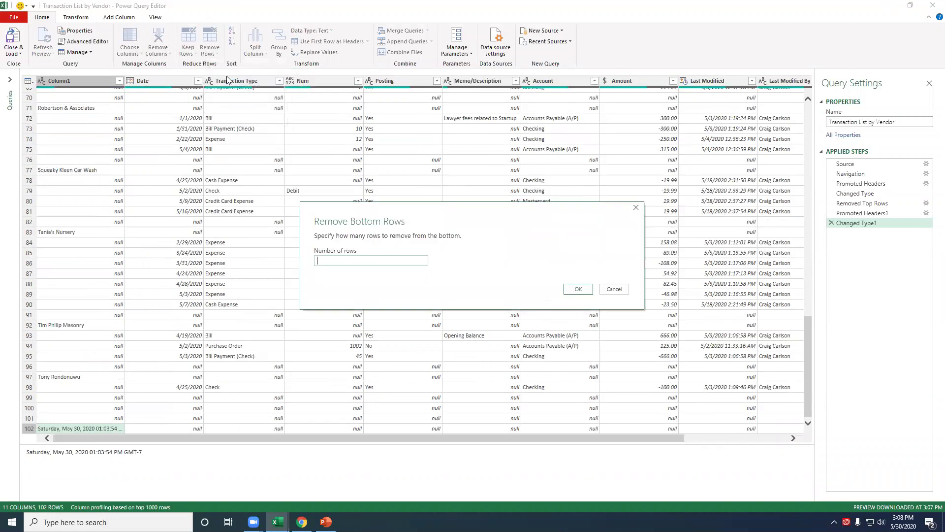
{"action": "left_click", "coordinate": [325, 260]}
Confirm dropping the timestamp row, then inspect blank rows 65, 70, 76 and 82.
{"action": "left_click", "coordinate": [574, 291]}
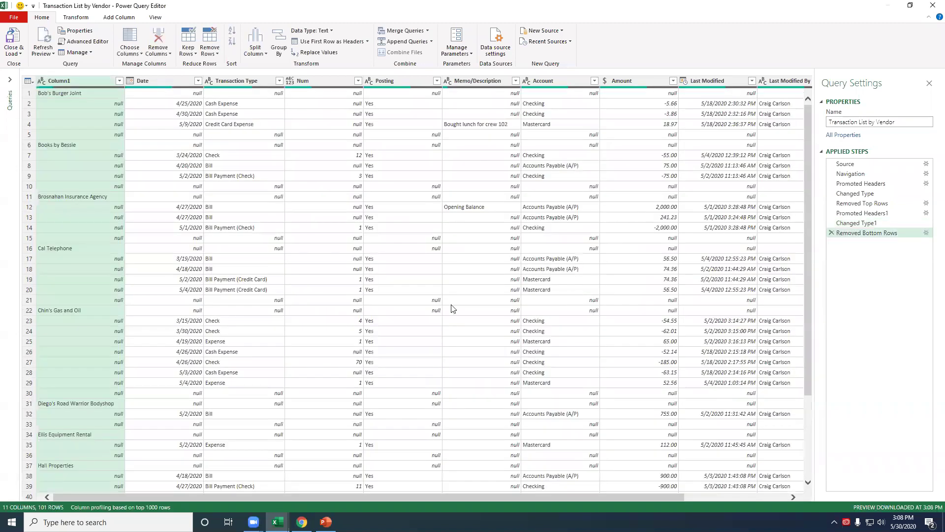
{"action": "scroll", "coordinate": [348, 328], "scroll_direction": "down", "scroll_amount": 20}
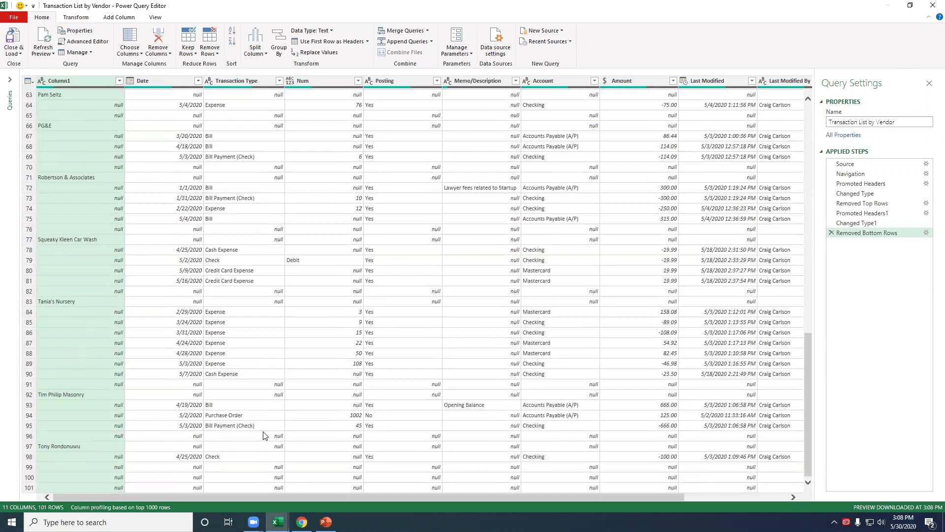
{"action": "left_click", "coordinate": [97, 289]}
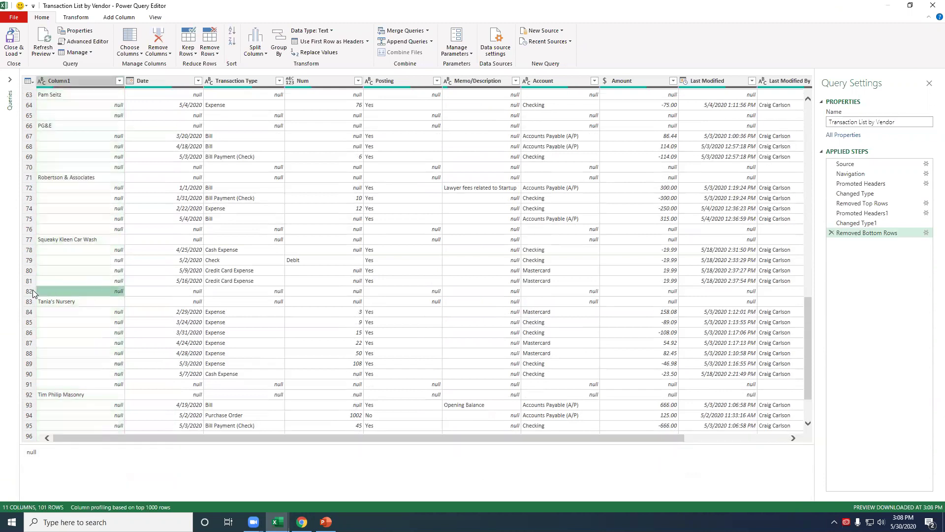
{"action": "left_click", "coordinate": [30, 291]}
{"action": "left_click", "coordinate": [30, 229]}
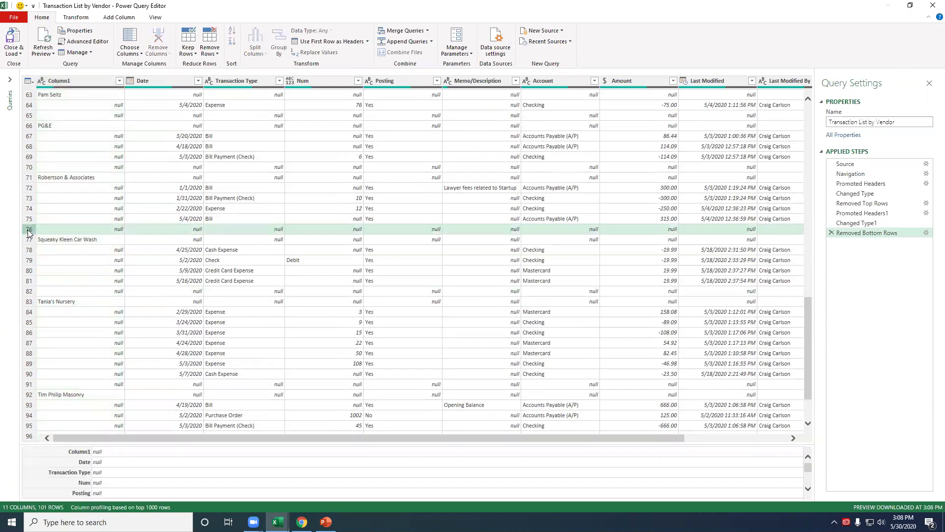
{"action": "left_click", "coordinate": [30, 167]}
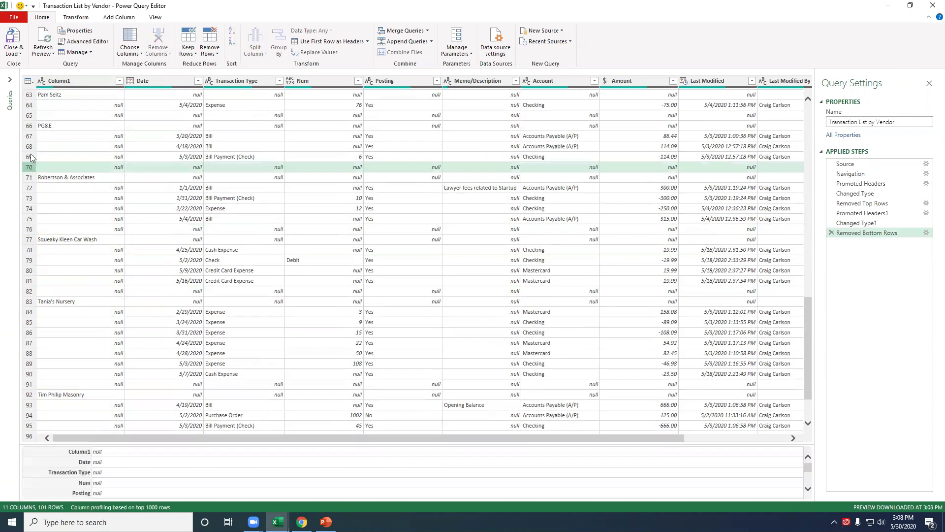
{"action": "left_click", "coordinate": [31, 117]}
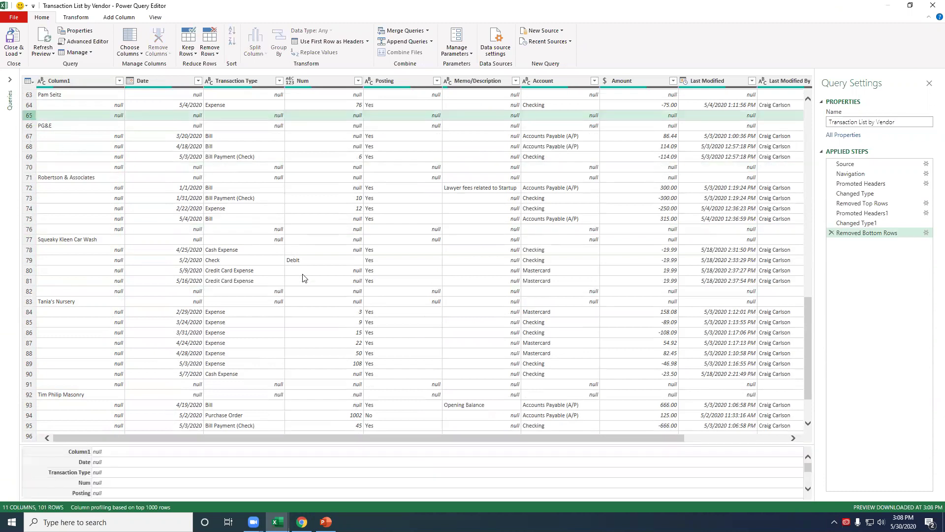
{"action": "scroll", "coordinate": [304, 278], "scroll_direction": "up", "scroll_amount": 7}
{"action": "scroll", "coordinate": [304, 278], "scroll_direction": "down", "scroll_amount": 9}
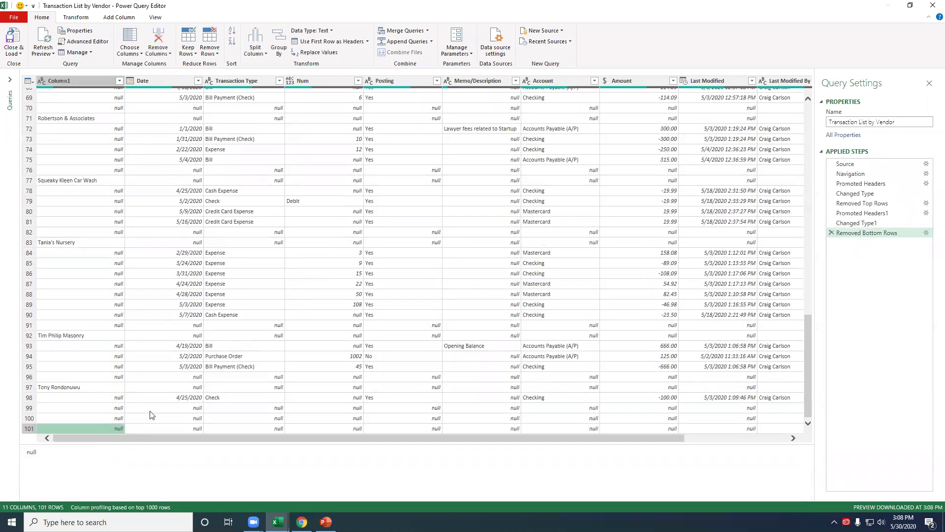
{"action": "left_click", "coordinate": [164, 316]}
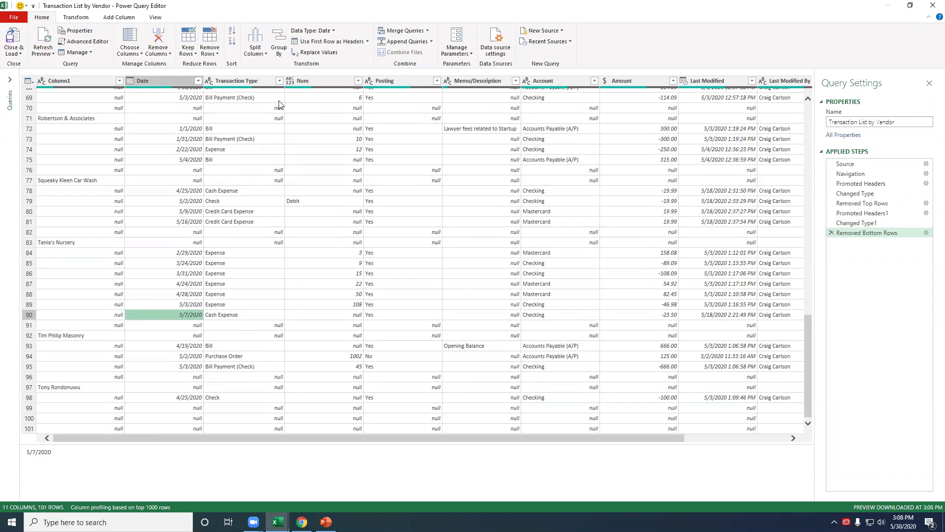
Remove all blank rows, leaving 80, and review the new Removed Blank Rows step.
{"action": "left_click", "coordinate": [208, 52]}
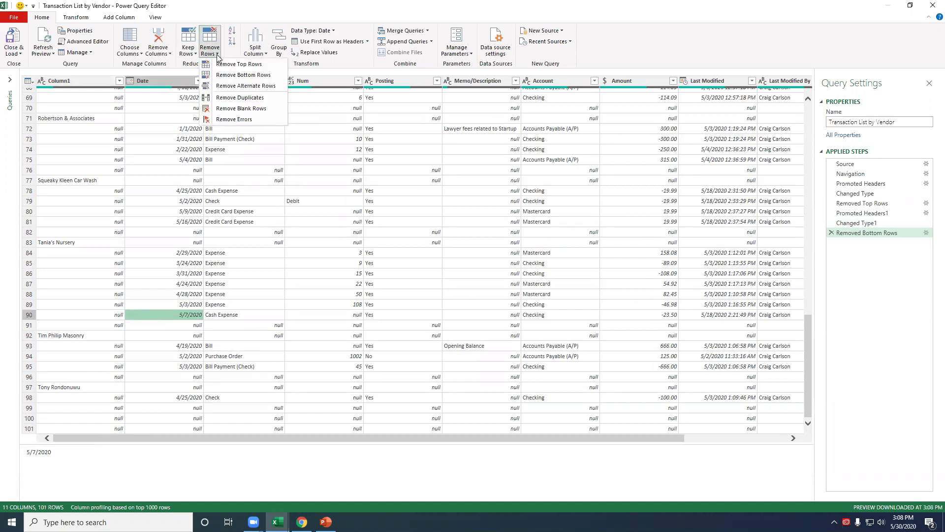
{"action": "left_click", "coordinate": [251, 113]}
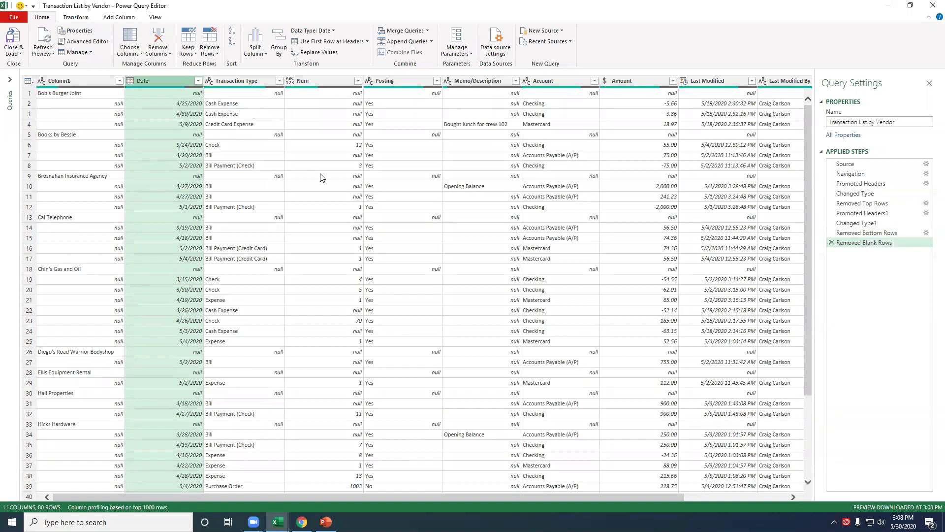
{"action": "left_click", "coordinate": [821, 152]}
{"action": "left_click", "coordinate": [821, 152]}
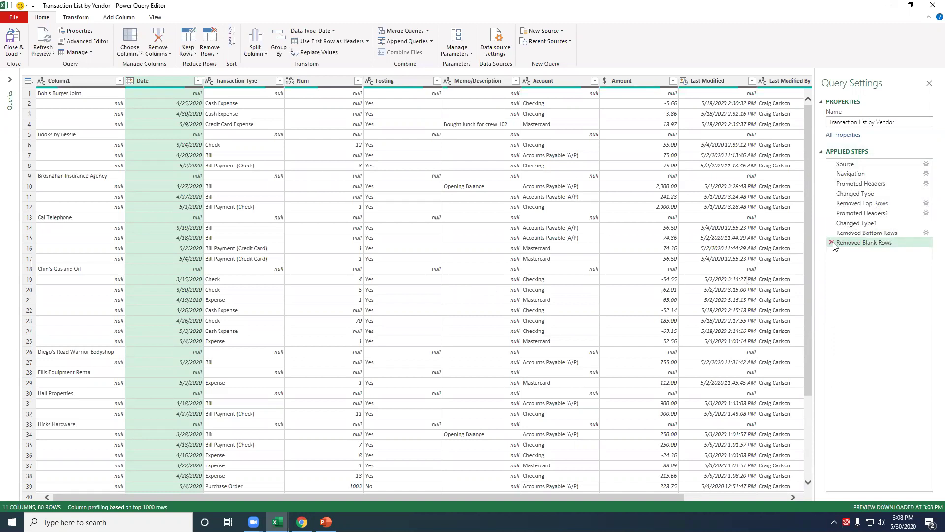
{"action": "left_click", "coordinate": [246, 260]}
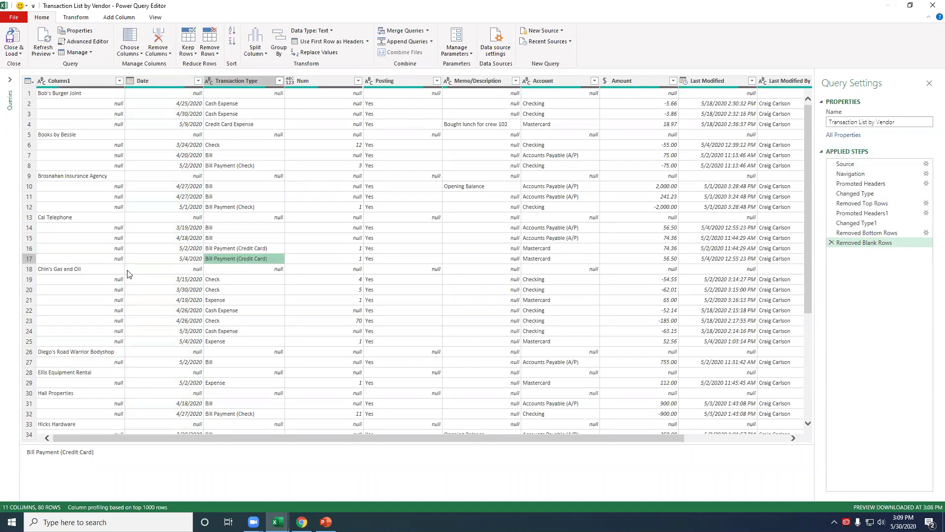
{"action": "left_click", "coordinate": [72, 95]}
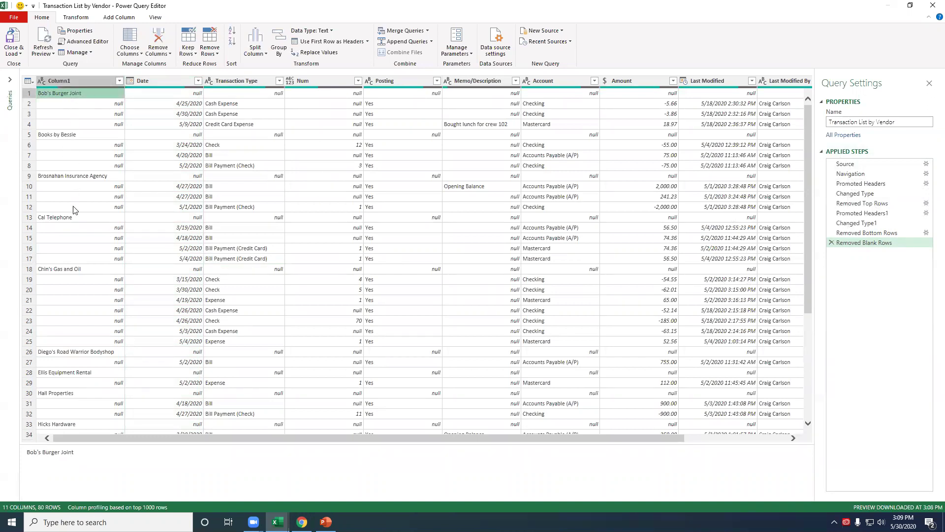
Rename Column1 to 'Vendor Name'.
{"action": "left_click", "coordinate": [66, 82]}
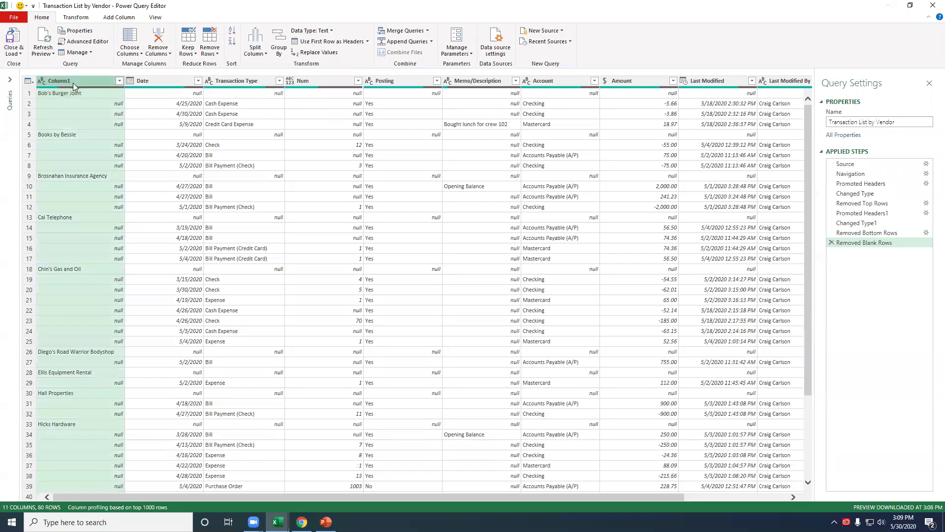
{"action": "double_click", "coordinate": [69, 82]}
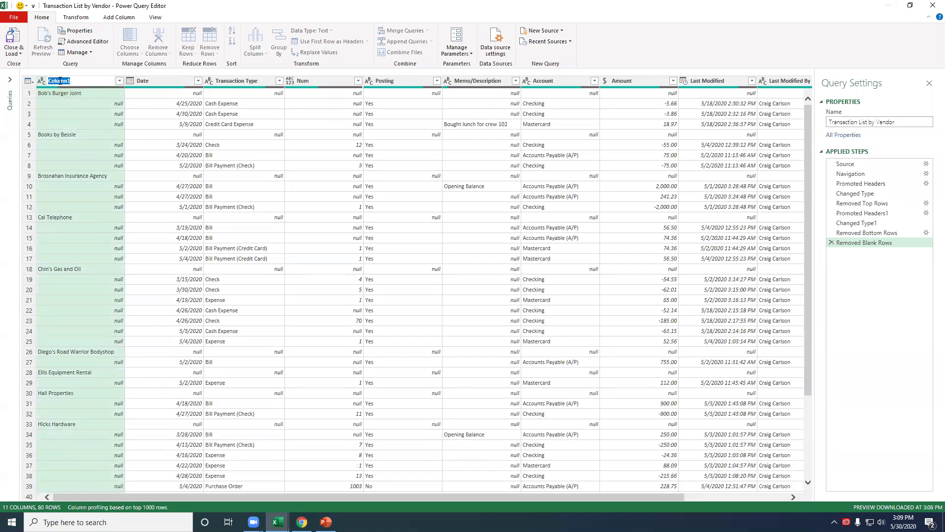
{"action": "type", "text": "Vendor Name"}
{"action": "key", "text": "Return"}
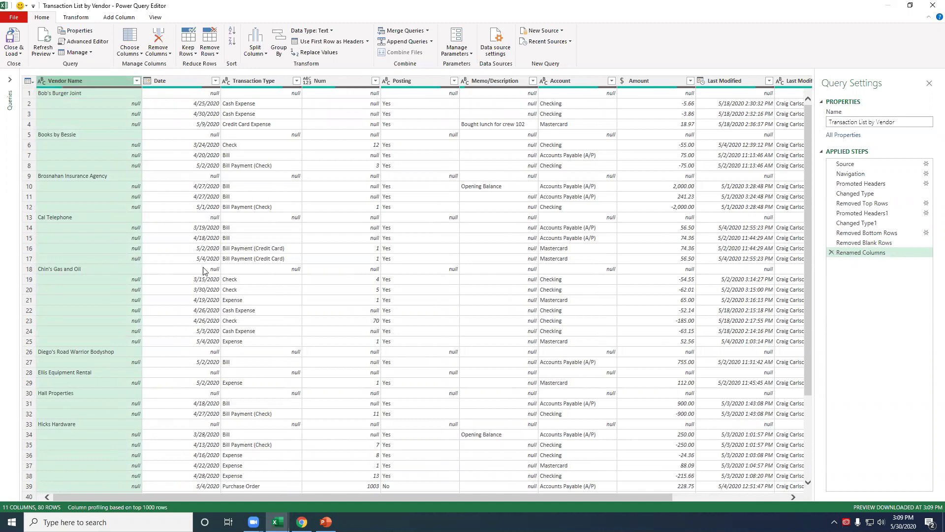
Check the null Vendor Name cells lower down, then select the whole Vendor Name column at the top.
{"action": "scroll", "coordinate": [207, 274], "scroll_direction": "down", "scroll_amount": 13}
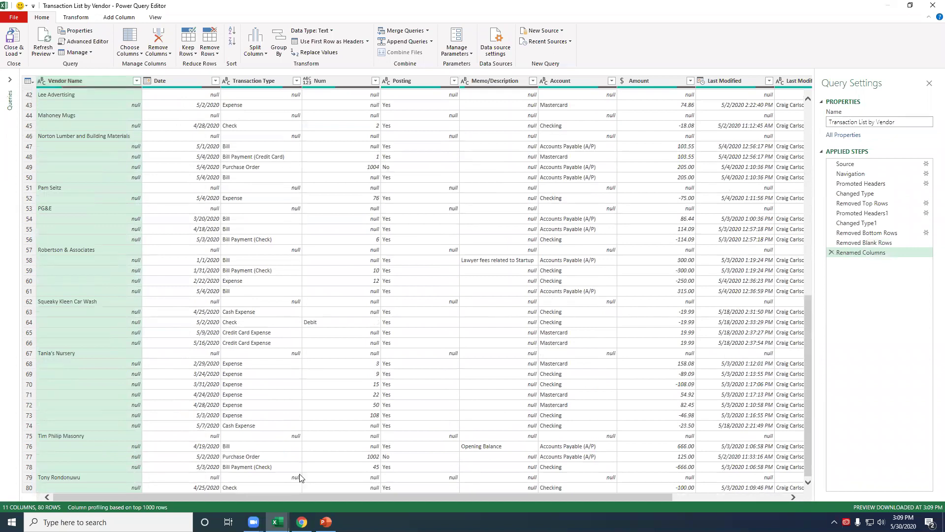
{"action": "left_click", "coordinate": [104, 488]}
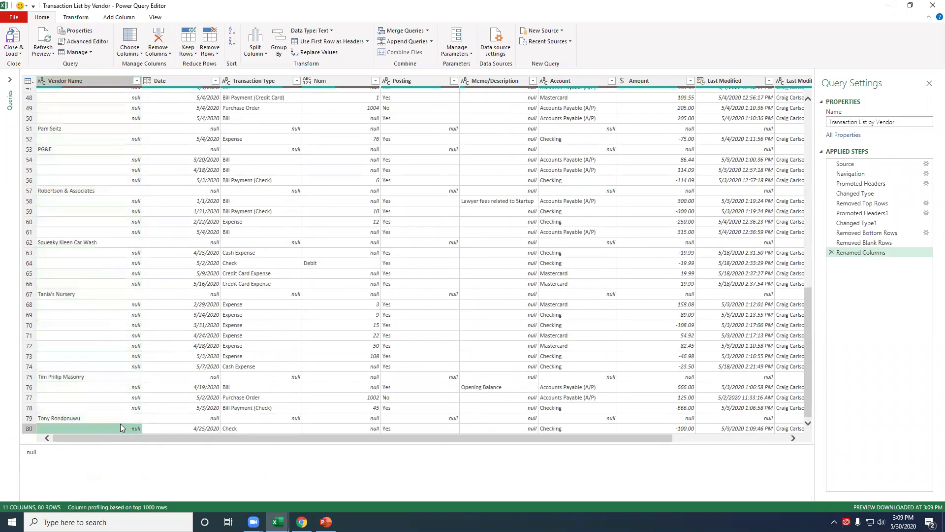
{"action": "left_click", "coordinate": [74, 378]}
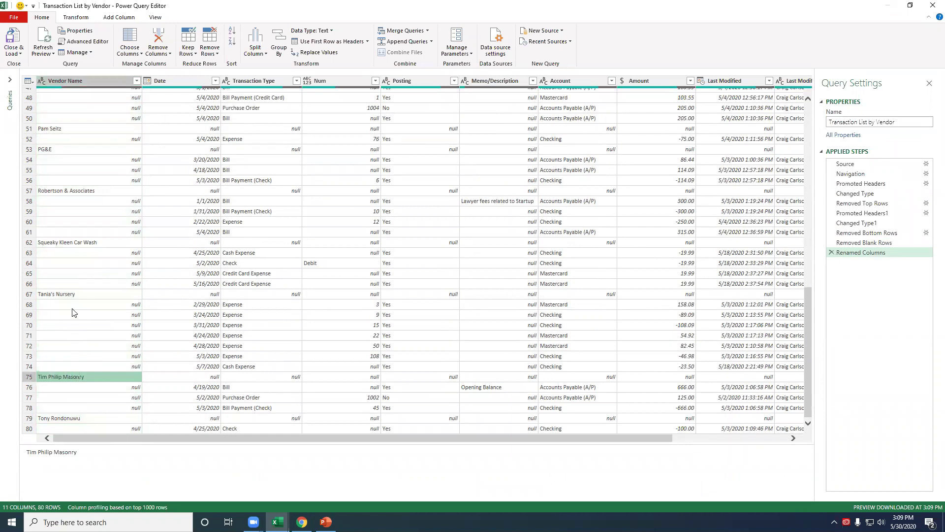
{"action": "left_click", "coordinate": [136, 305]}
{"action": "scroll", "coordinate": [129, 354], "scroll_direction": "up", "scroll_amount": 2}
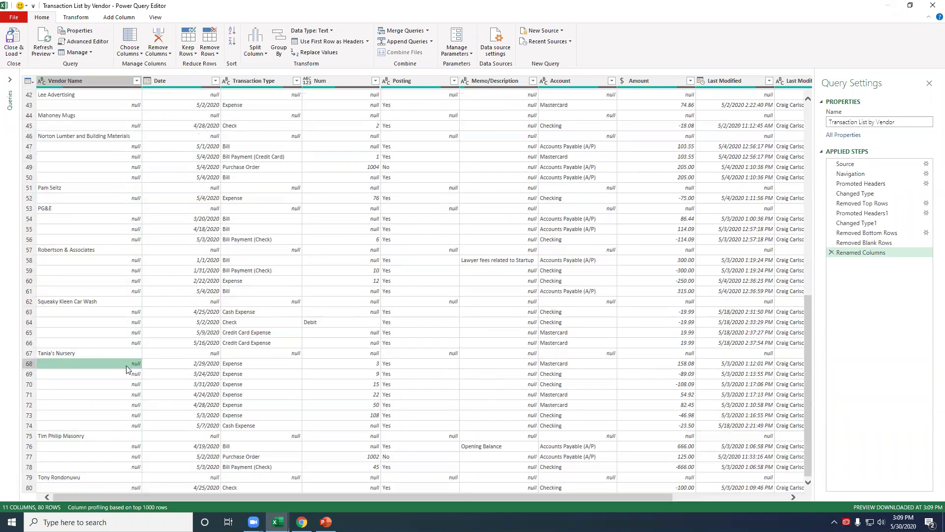
{"action": "scroll", "coordinate": [137, 383], "scroll_direction": "up", "scroll_amount": 14}
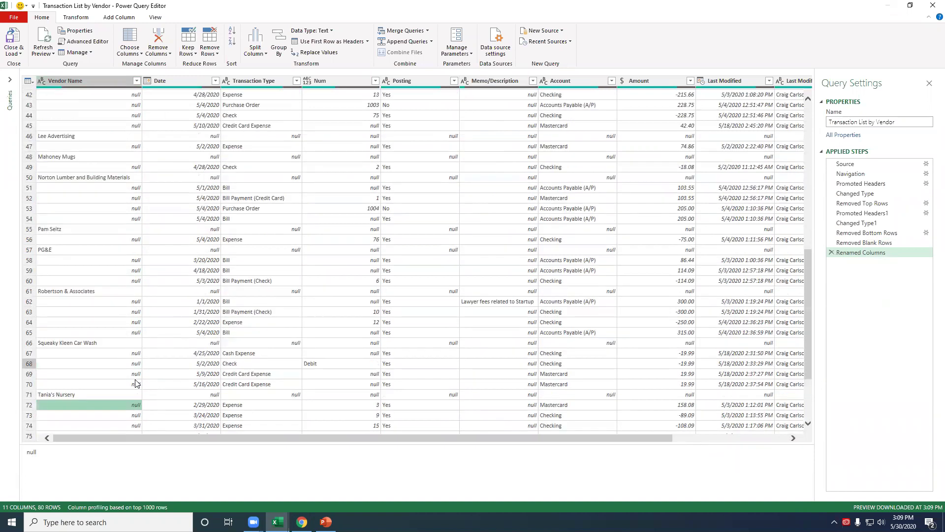
{"action": "left_click", "coordinate": [87, 84]}
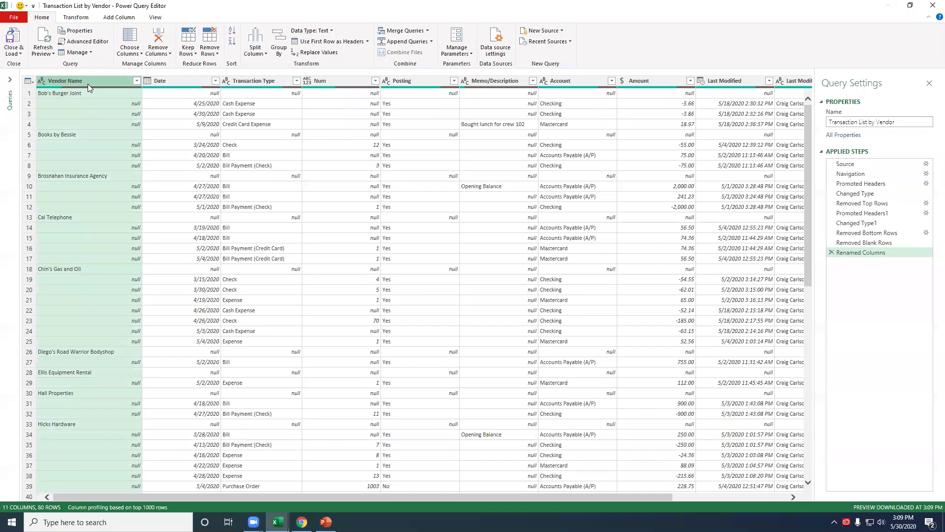
Fill the Vendor Name column down from the Transform tab and scroll to verify the filled rows.
{"action": "left_click", "coordinate": [76, 17]}
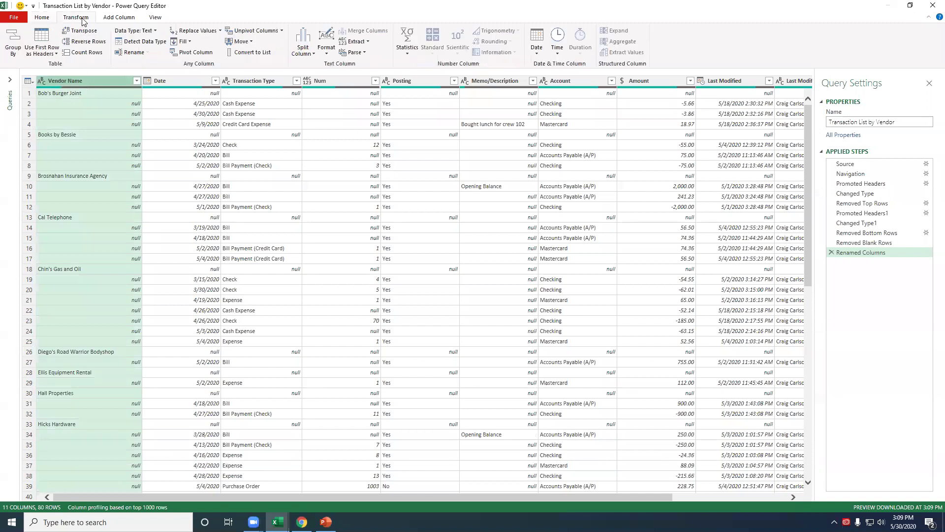
{"action": "left_click", "coordinate": [187, 43]}
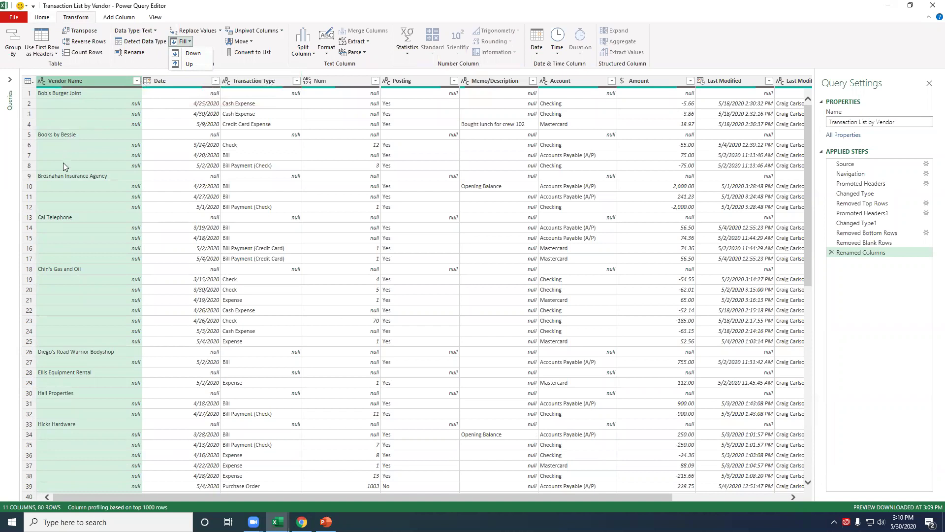
{"action": "left_click", "coordinate": [200, 55]}
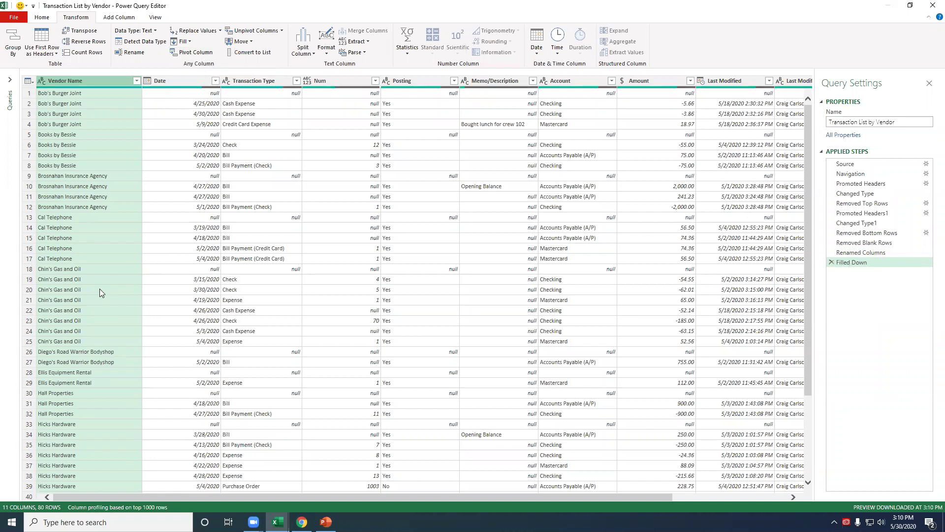
{"action": "left_click", "coordinate": [186, 44]}
{"action": "key", "text": "Escape"}
{"action": "scroll", "coordinate": [190, 357], "scroll_direction": "down", "scroll_amount": 13}
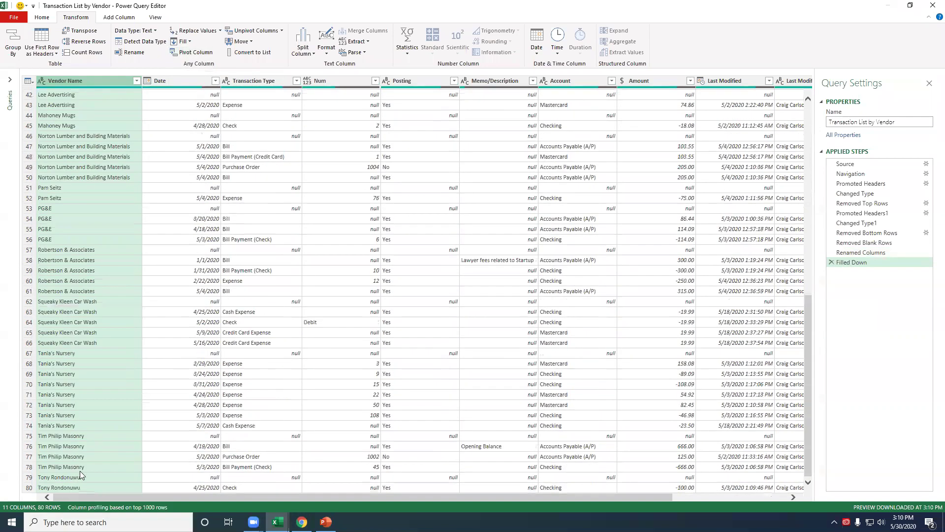
{"action": "scroll", "coordinate": [123, 367], "scroll_direction": "up", "scroll_amount": 13}
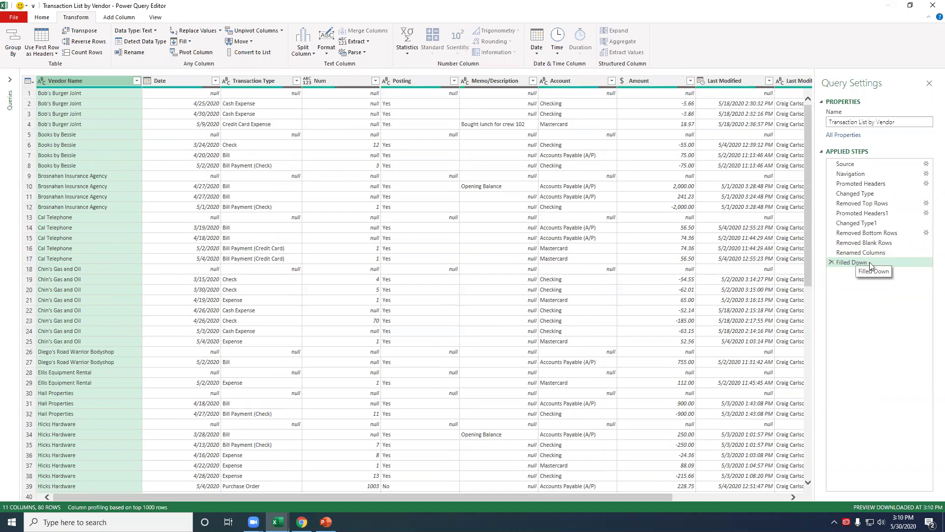
{"action": "left_click", "coordinate": [228, 292]}
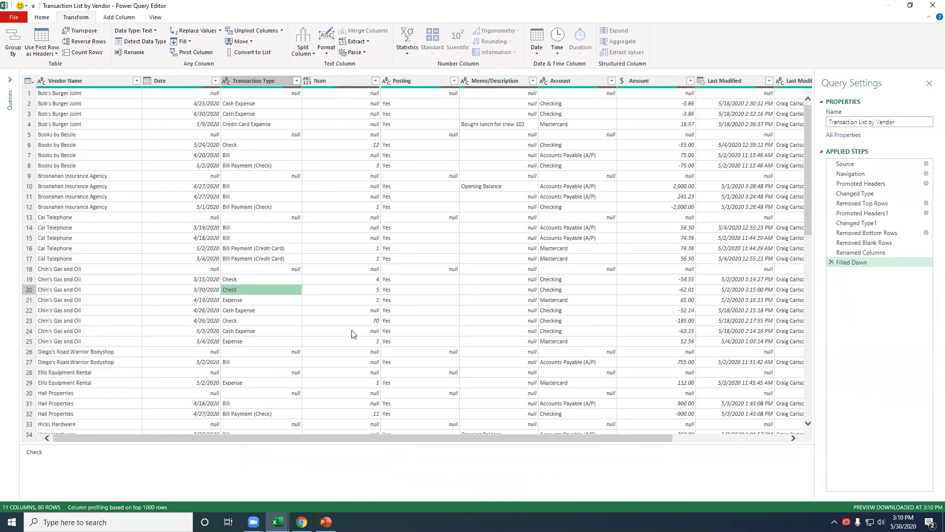
Close & Load To a table on the existing worksheet at cell $B$3.
{"action": "left_click", "coordinate": [47, 21]}
{"action": "left_click", "coordinate": [13, 52]}
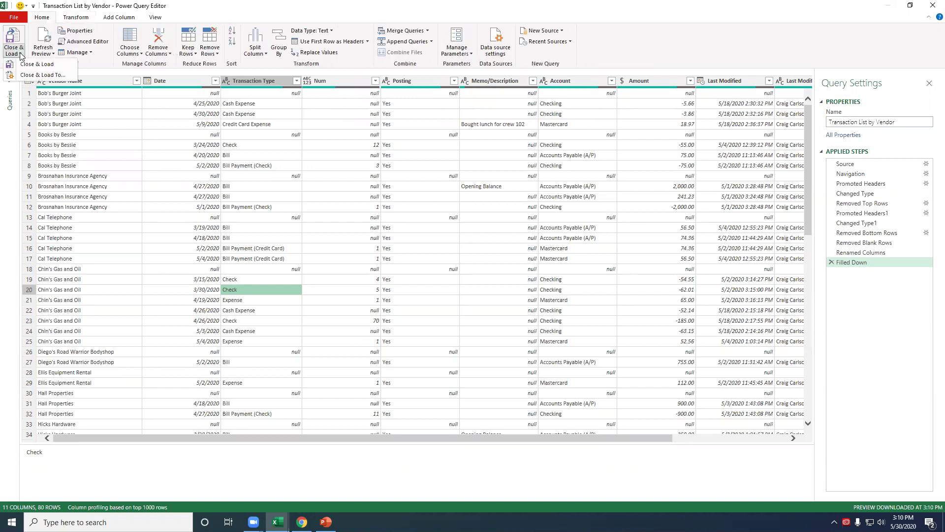
{"action": "left_click", "coordinate": [44, 76]}
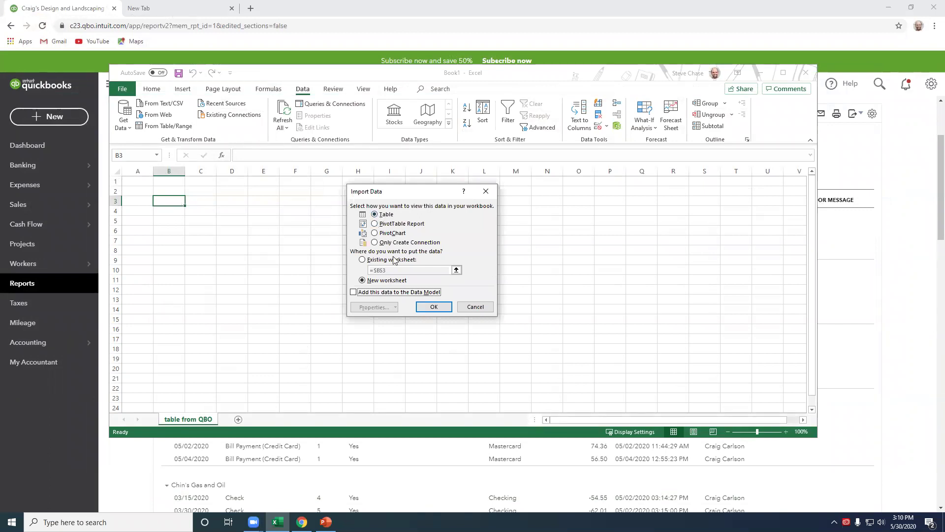
{"action": "left_click", "coordinate": [364, 261]}
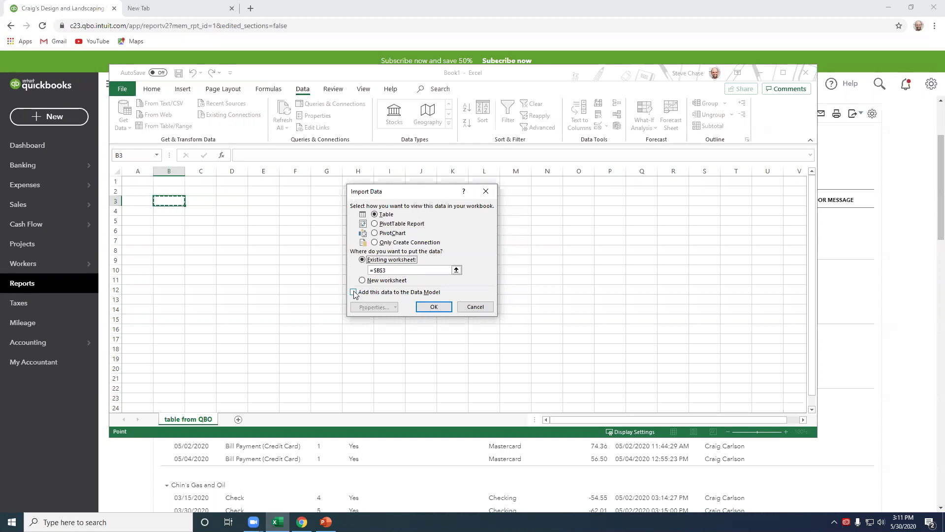
{"action": "left_click", "coordinate": [433, 307]}
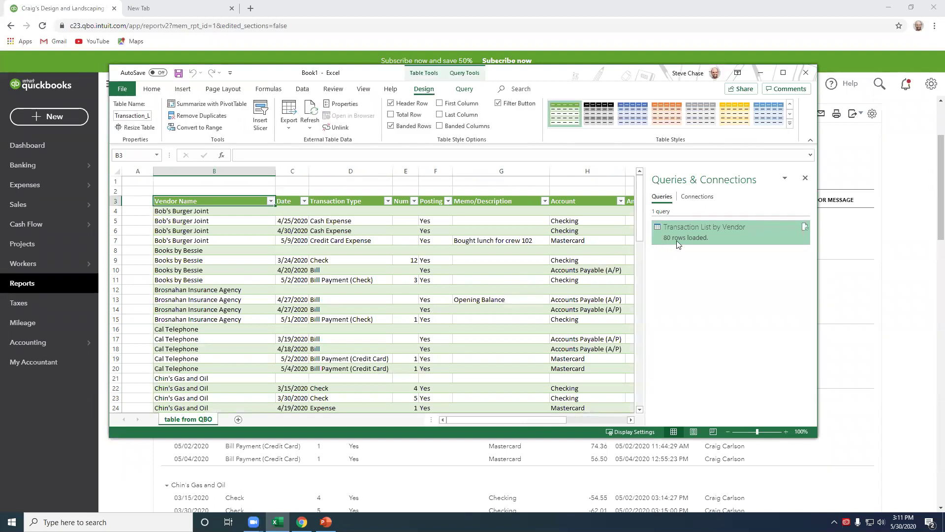
Close the query preview and scroll through the loaded vendor table.
{"action": "mouse_move", "coordinate": [677, 240]}
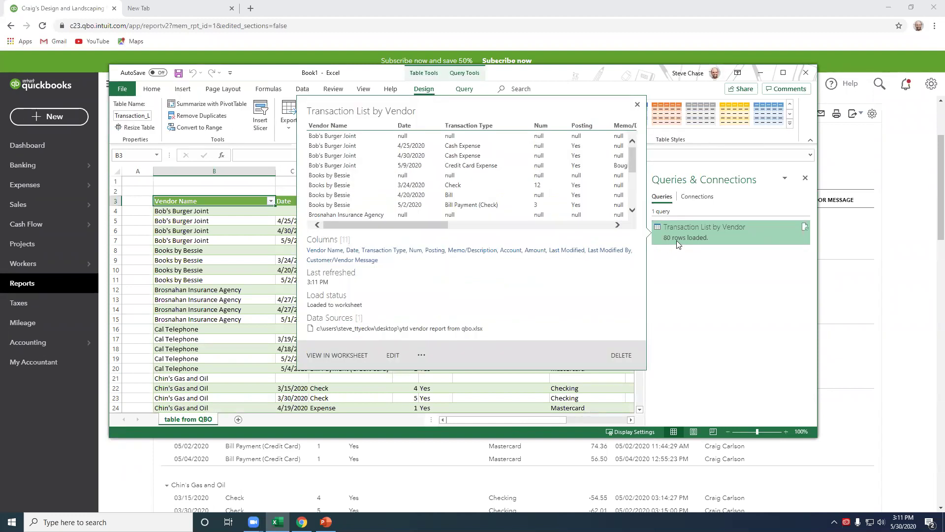
{"action": "left_click", "coordinate": [240, 290]}
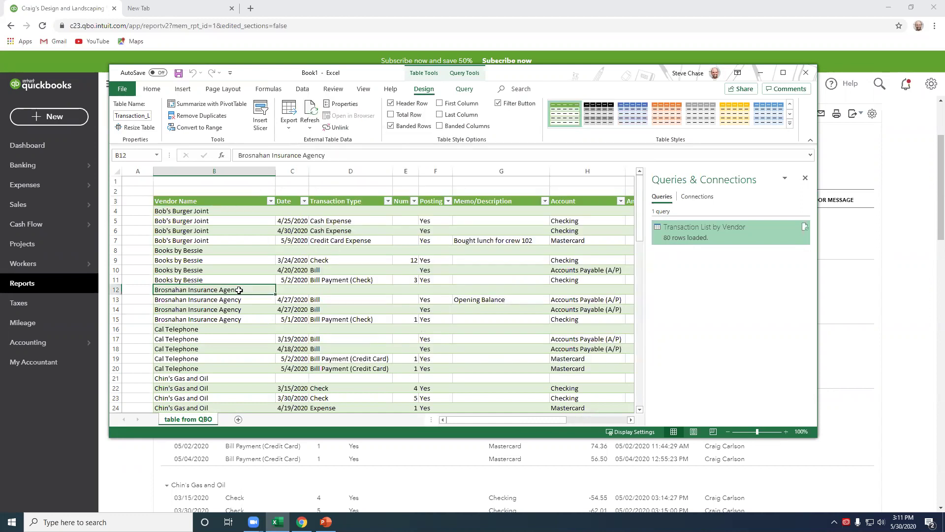
{"action": "scroll", "coordinate": [338, 294], "scroll_direction": "down", "scroll_amount": 18}
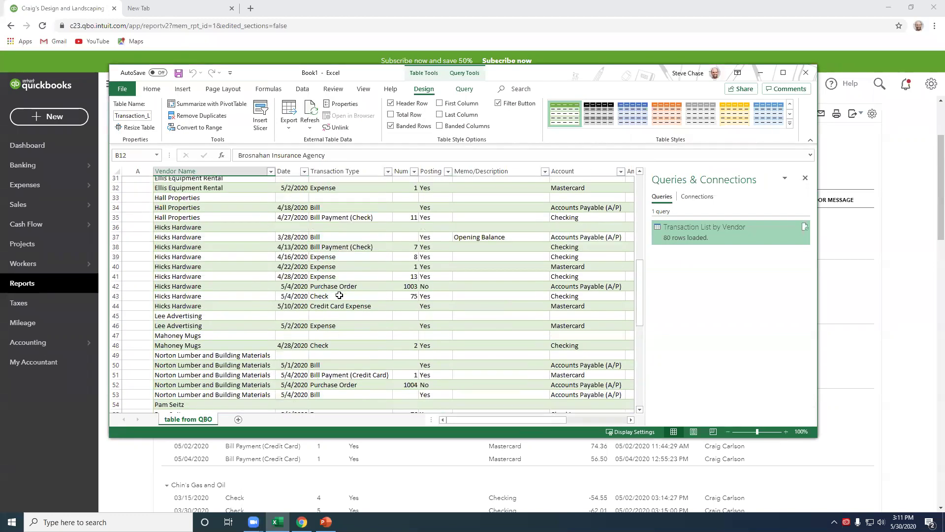
{"action": "scroll", "coordinate": [339, 294], "scroll_direction": "down", "scroll_amount": 7}
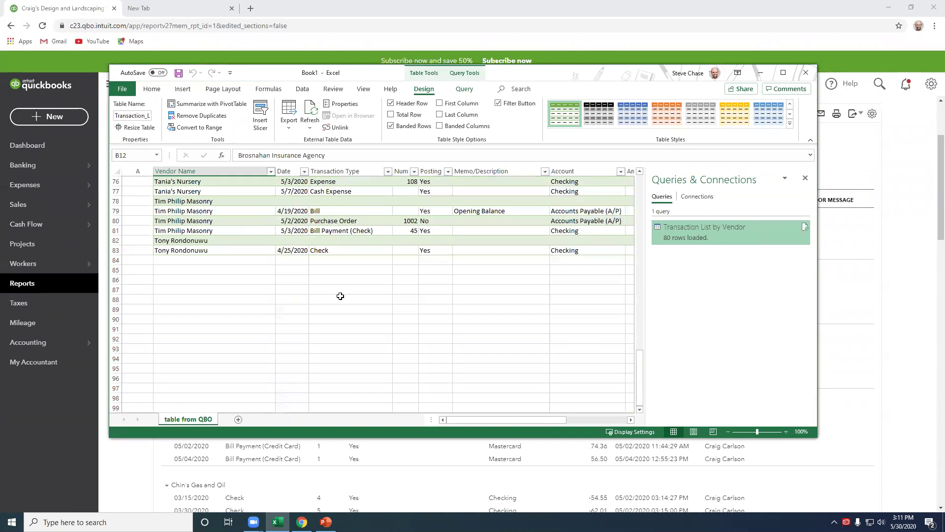
{"action": "scroll", "coordinate": [340, 295], "scroll_direction": "up", "scroll_amount": 19}
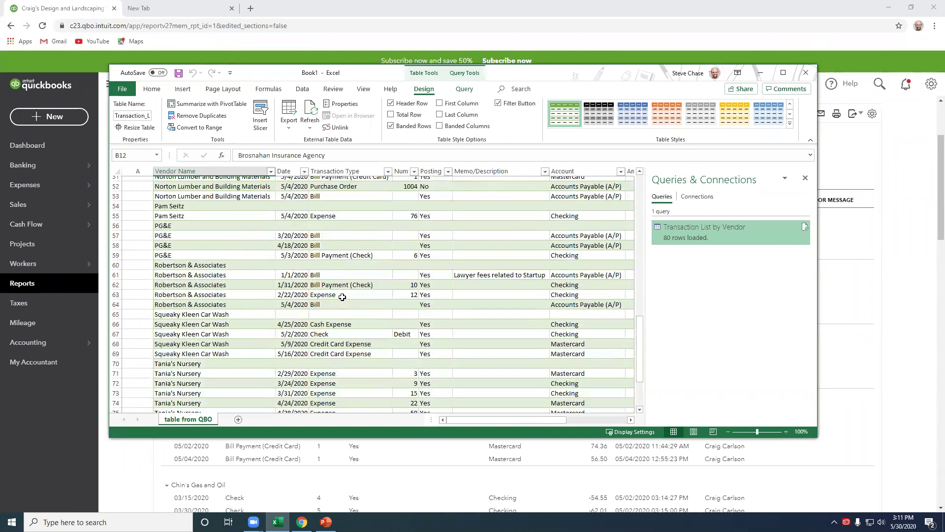
{"action": "scroll", "coordinate": [342, 297], "scroll_direction": "up", "scroll_amount": 3}
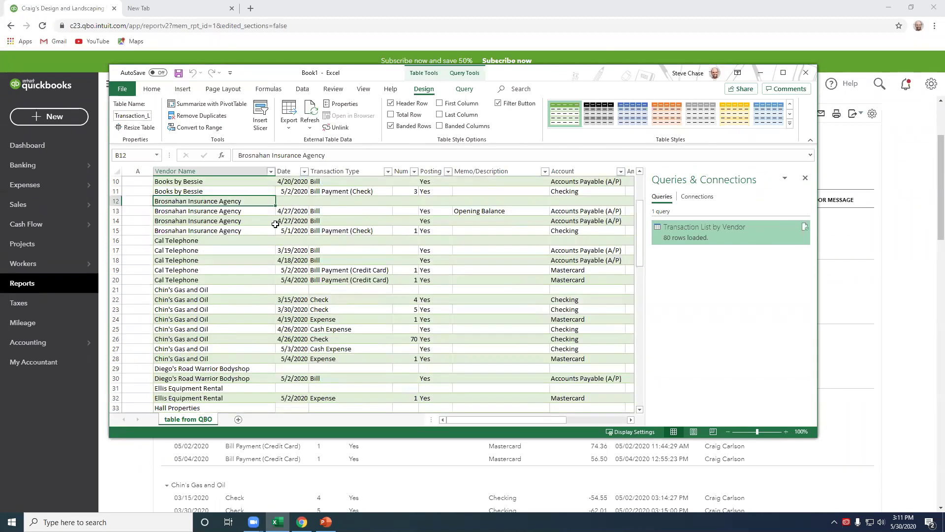
Save the workbook to the Desktop as 'Book1 QBO- Excel Vendor payments'.
{"action": "left_click", "coordinate": [179, 74]}
{"action": "left_click", "coordinate": [388, 223]}
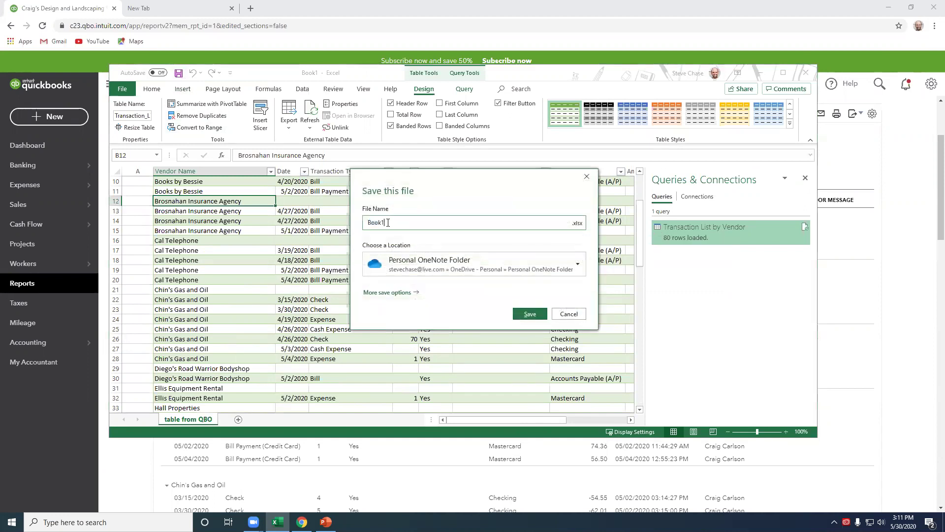
{"action": "type", "text": "QBO- Excel Vendor payments"}
{"action": "left_click", "coordinate": [415, 295]}
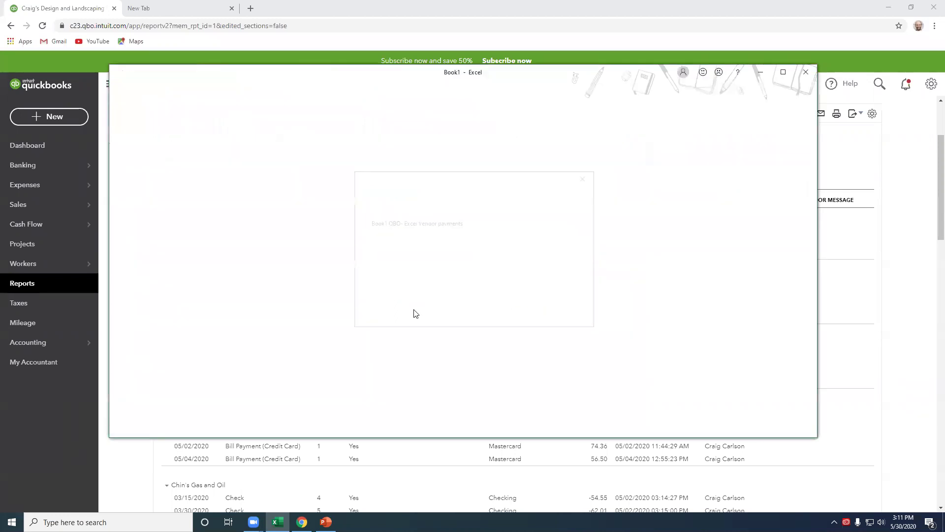
{"action": "left_click", "coordinate": [291, 261]}
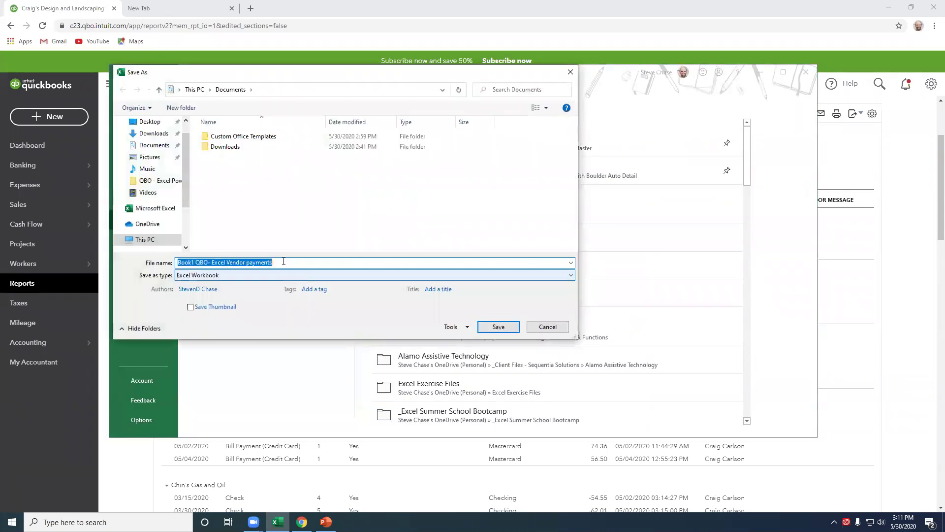
{"action": "left_click", "coordinate": [150, 122]}
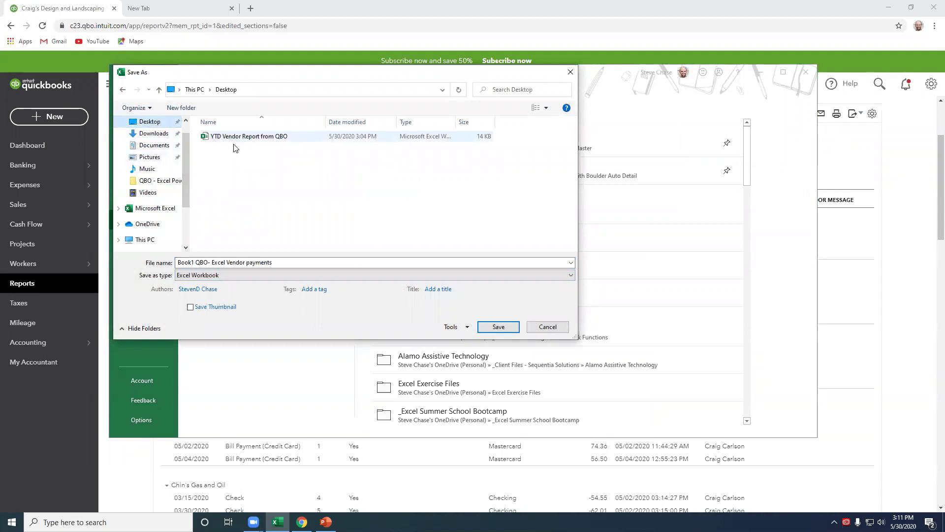
{"action": "left_click", "coordinate": [493, 327]}
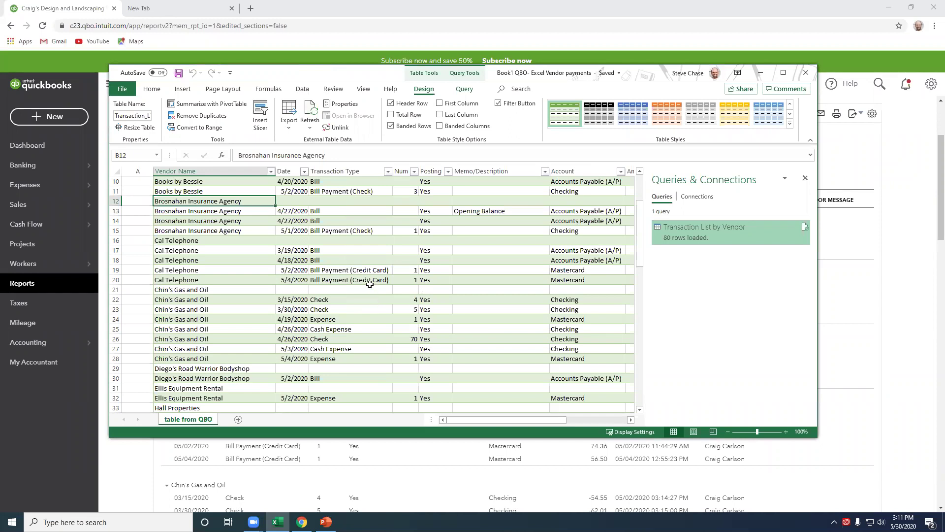
Create a PivotTable on a new sheet with Vendor Name as rows and Sum of Amount as values.
{"action": "left_click", "coordinate": [370, 282]}
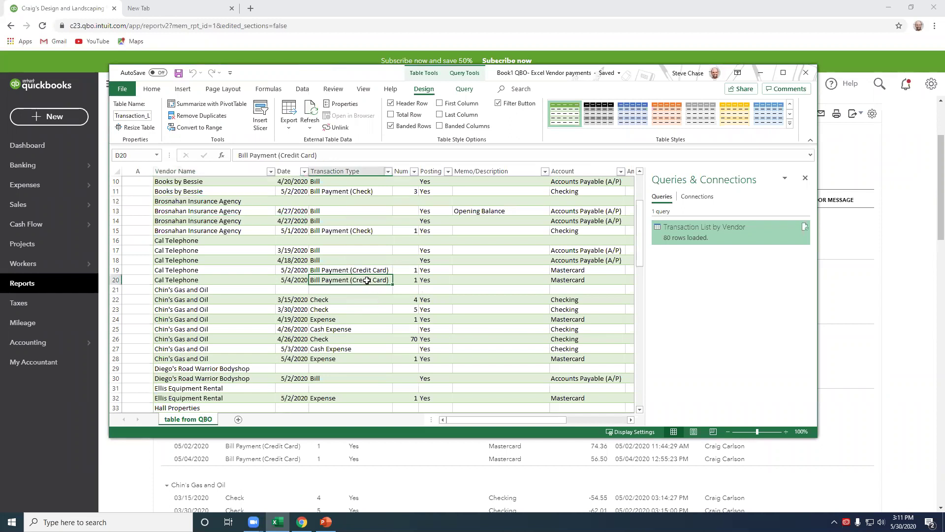
{"action": "left_click", "coordinate": [228, 105]}
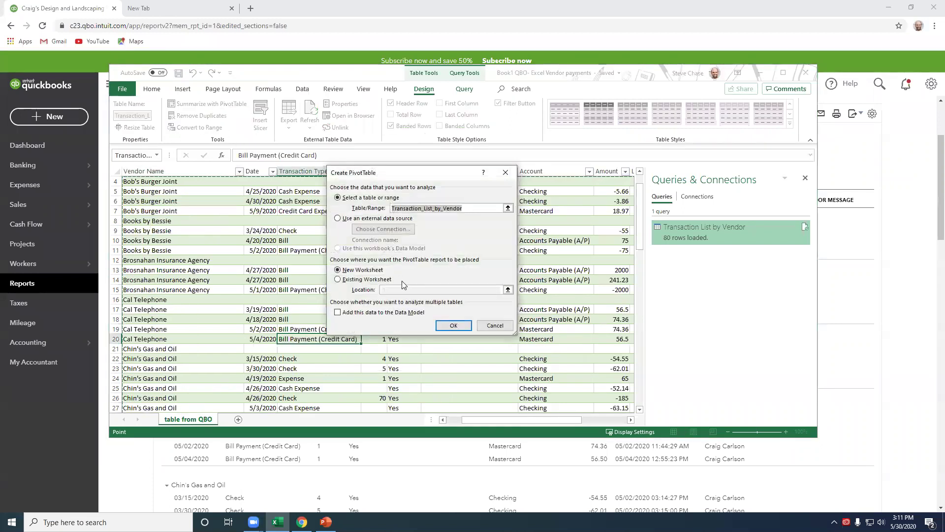
{"action": "left_click", "coordinate": [453, 325]}
{"action": "left_click_drag", "start_coordinate": [679, 231], "coordinate": [696, 376]}
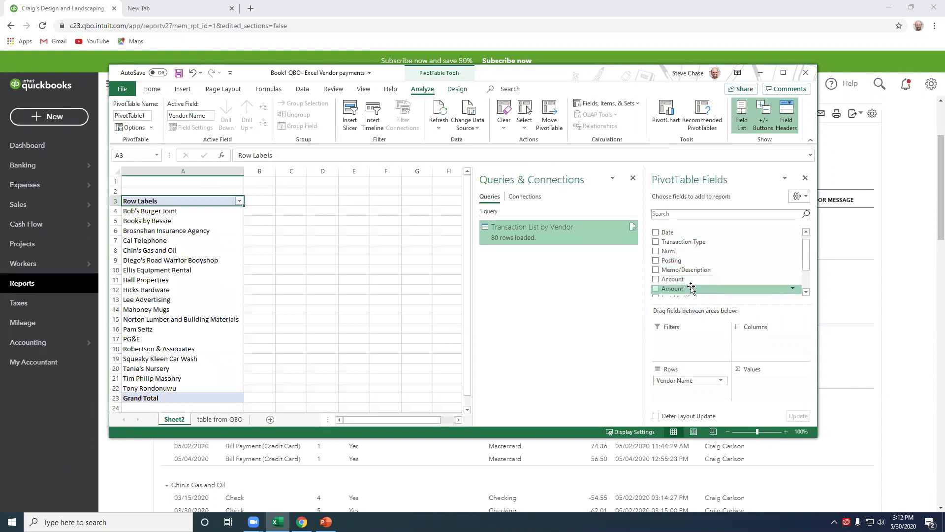
{"action": "left_click_drag", "start_coordinate": [691, 289], "coordinate": [756, 379]}
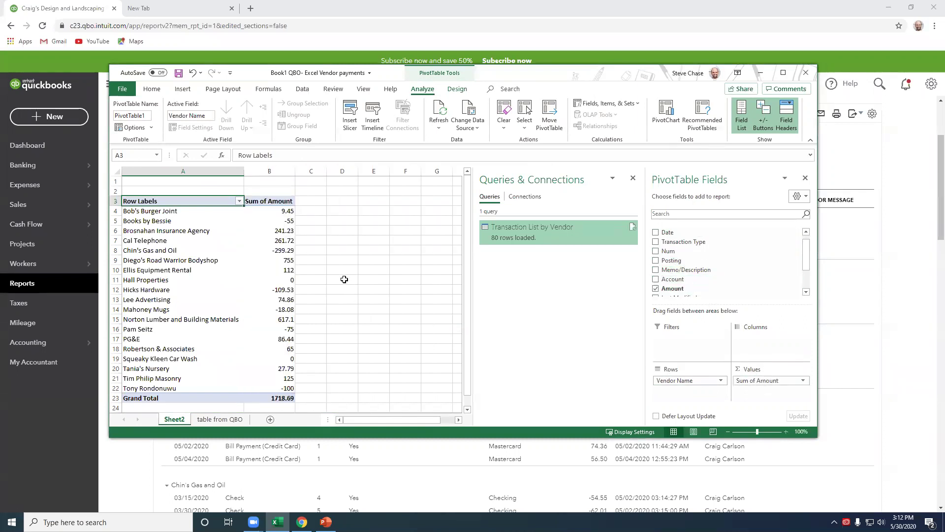
Insert a Transaction Type slicer and position it beside the pivot.
{"action": "left_click", "coordinate": [263, 265]}
{"action": "left_click", "coordinate": [350, 115]}
{"action": "left_click", "coordinate": [375, 210]}
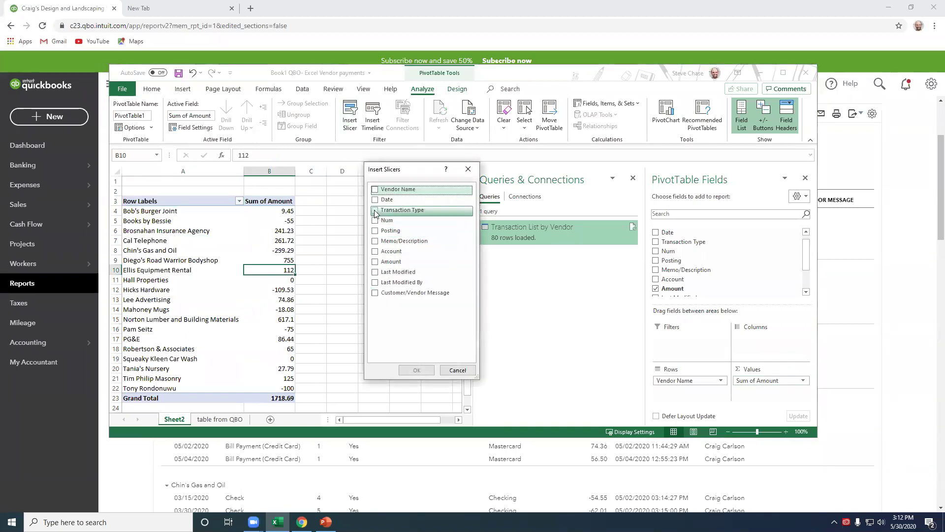
{"action": "left_click", "coordinate": [423, 370]}
{"action": "left_click_drag", "start_coordinate": [285, 237], "coordinate": [350, 186]}
Filter the slicer to Check and Bill Payment (Check) and add Transaction Type as pivot columns.
{"action": "left_click", "coordinate": [416, 267]}
{"action": "left_click", "coordinate": [378, 187]}
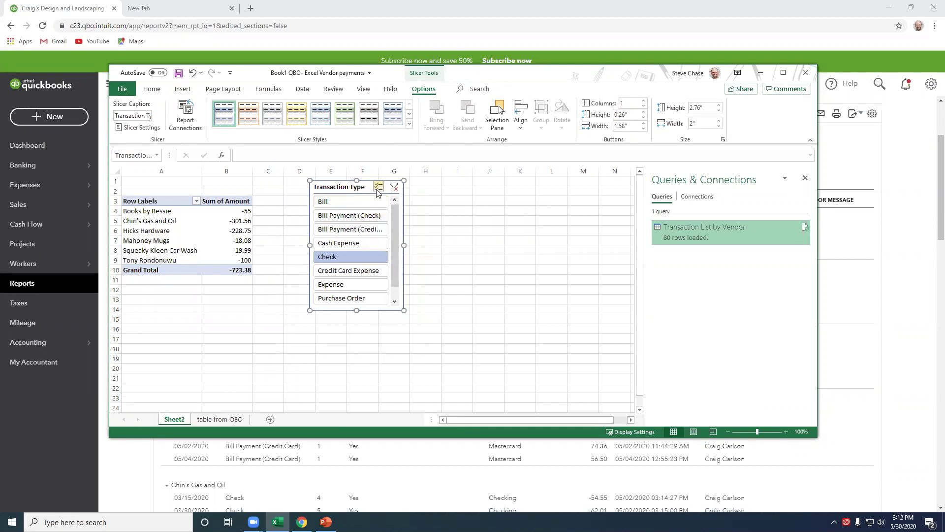
{"action": "left_click", "coordinate": [370, 219]}
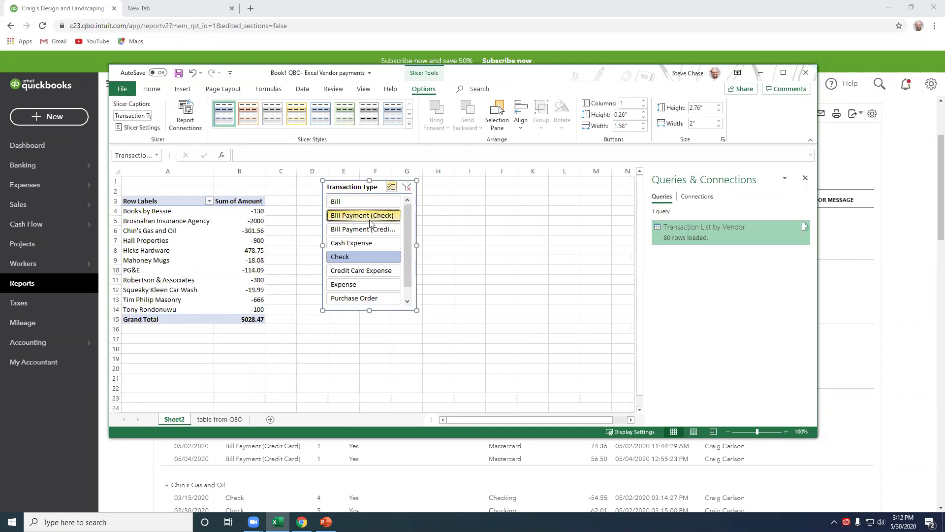
{"action": "left_click", "coordinate": [369, 217]}
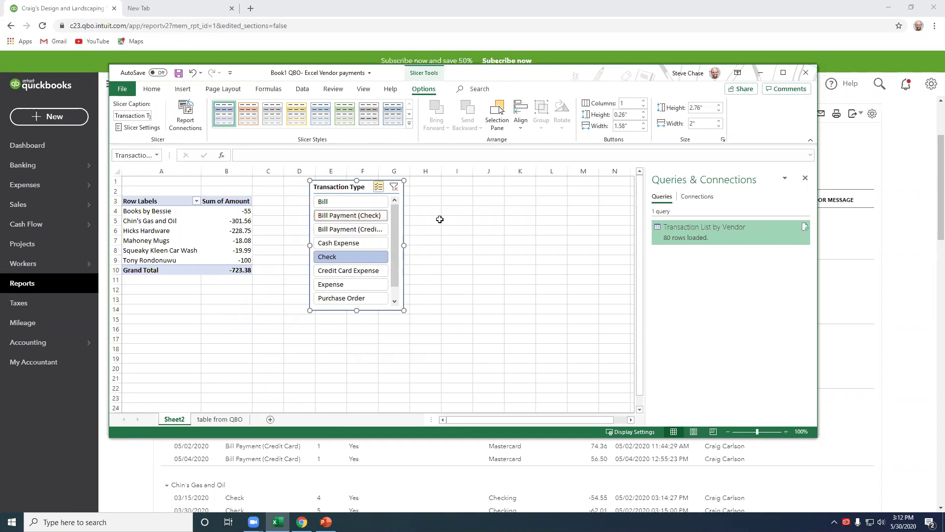
{"action": "left_click", "coordinate": [238, 227]}
{"action": "left_click_drag", "start_coordinate": [682, 241], "coordinate": [753, 337]}
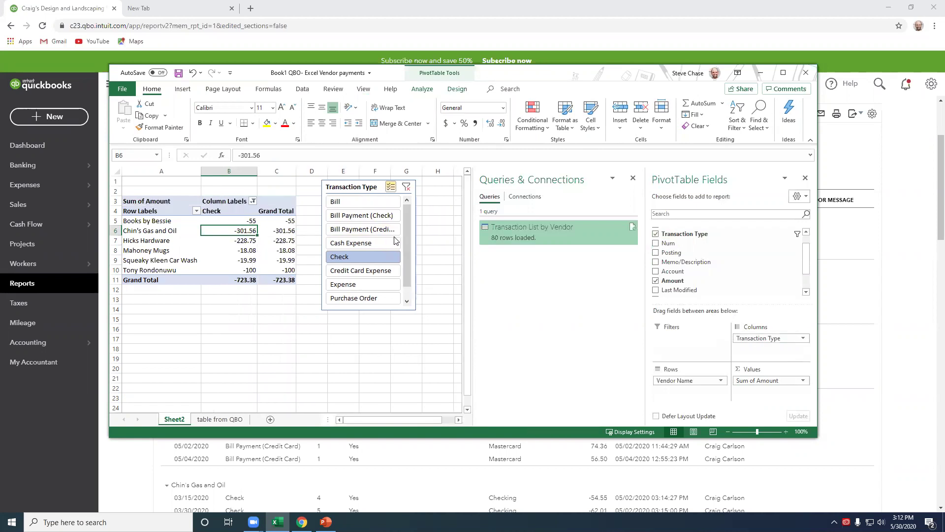
{"action": "left_click", "coordinate": [389, 219]}
{"action": "left_click_drag", "start_coordinate": [374, 188], "coordinate": [481, 209]}
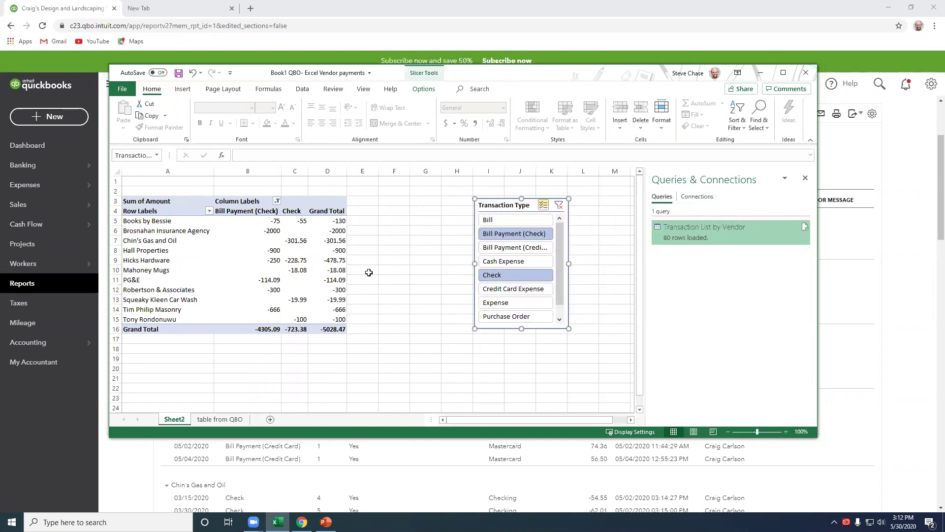
Save the workbook, select the Brosnahan Insurance Agency row, and switch back to the QuickBooks report.
{"action": "left_click", "coordinate": [179, 73]}
{"action": "mouse_move", "coordinate": [322, 285]}
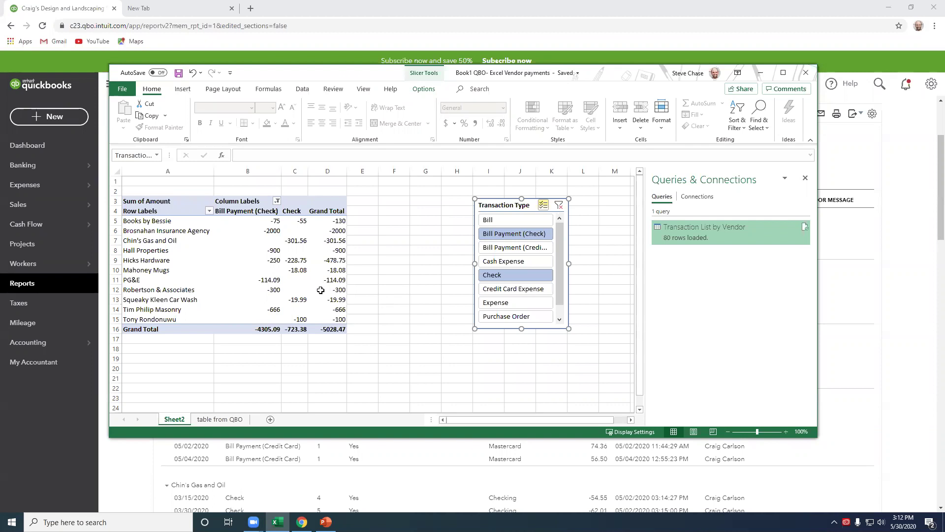
{"action": "left_click", "coordinate": [191, 233]}
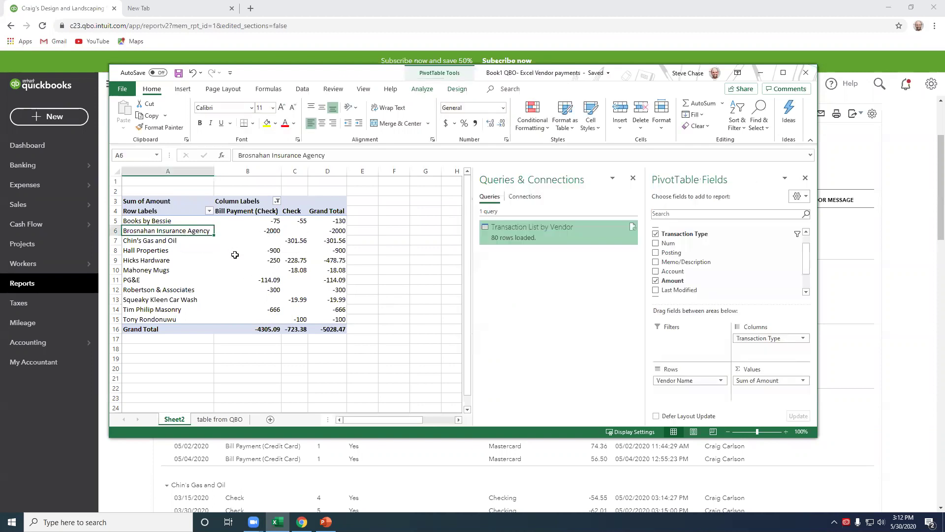
{"action": "mouse_move", "coordinate": [235, 254]}
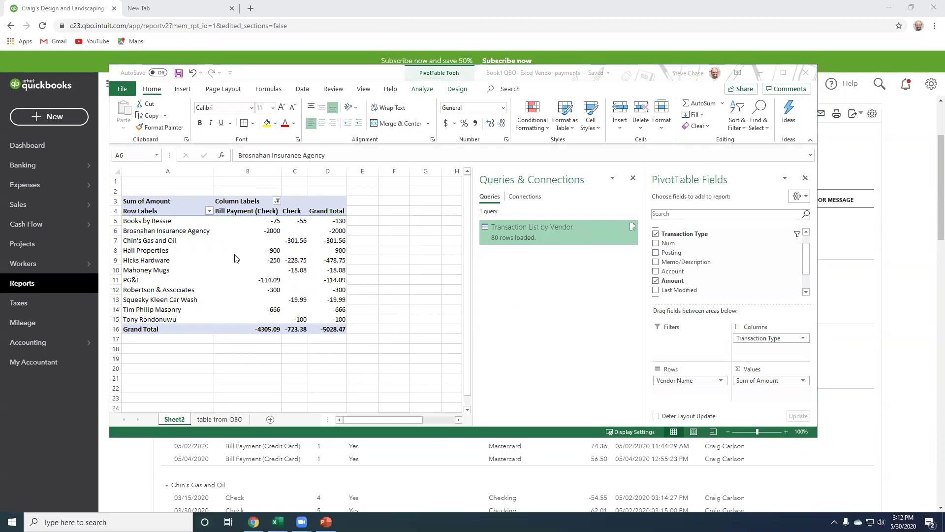
{"action": "left_click", "coordinate": [146, 467]}
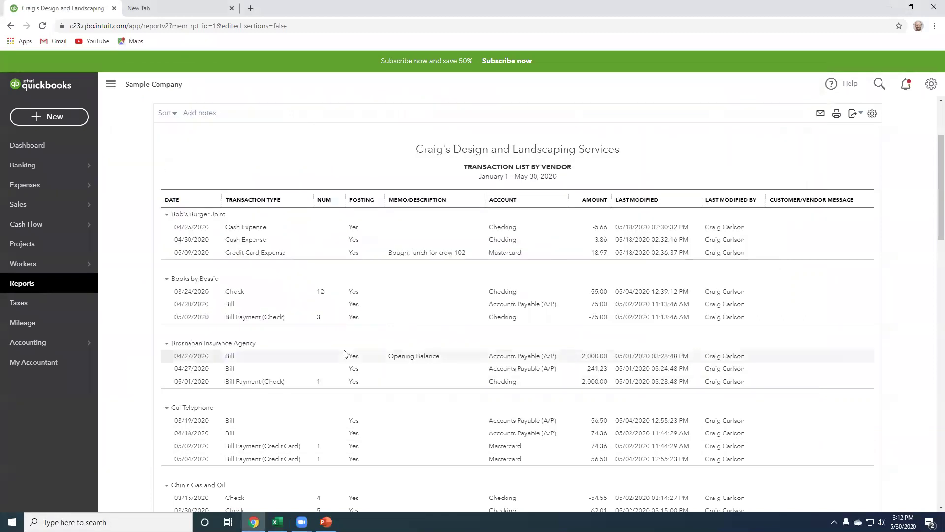
Start a new check to Brosnahan Insurance Agency, leaving the category line empty.
{"action": "left_click", "coordinate": [75, 123]}
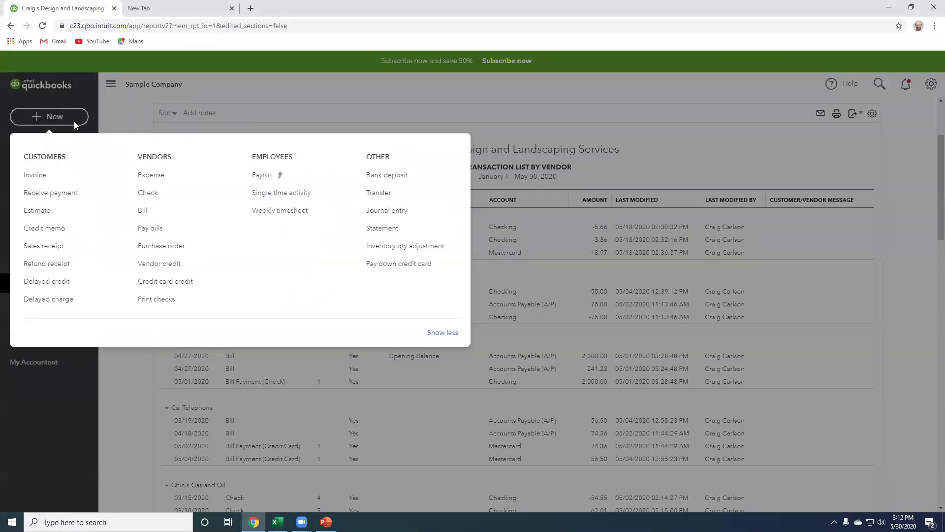
{"action": "left_click", "coordinate": [145, 191]}
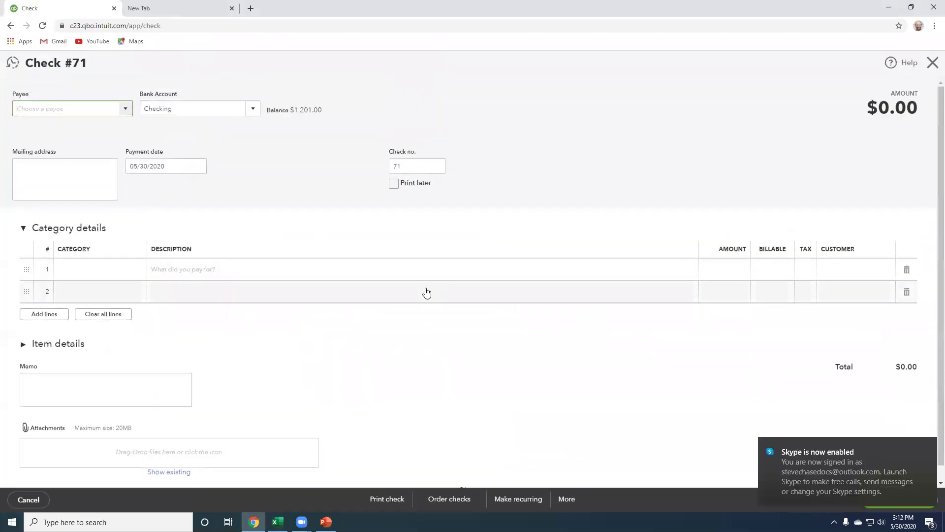
{"action": "left_click", "coordinate": [126, 109]}
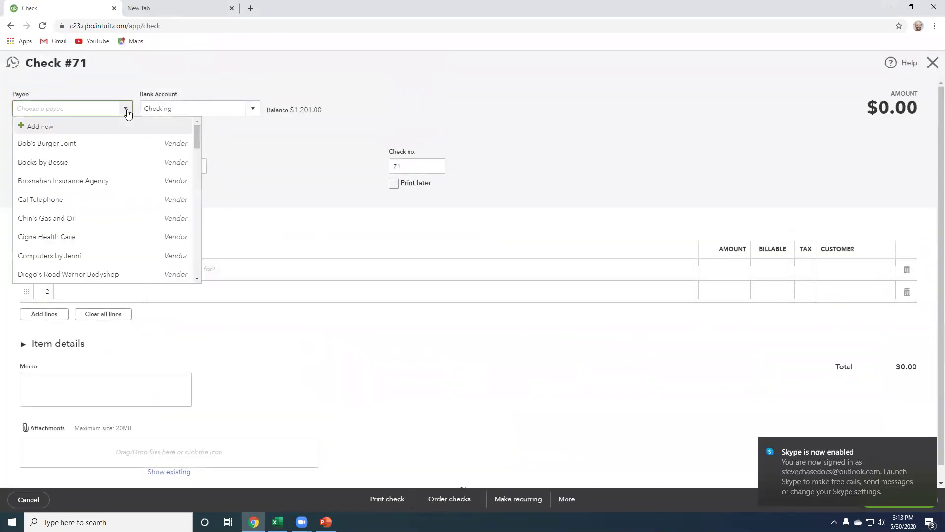
{"action": "left_click", "coordinate": [101, 181]}
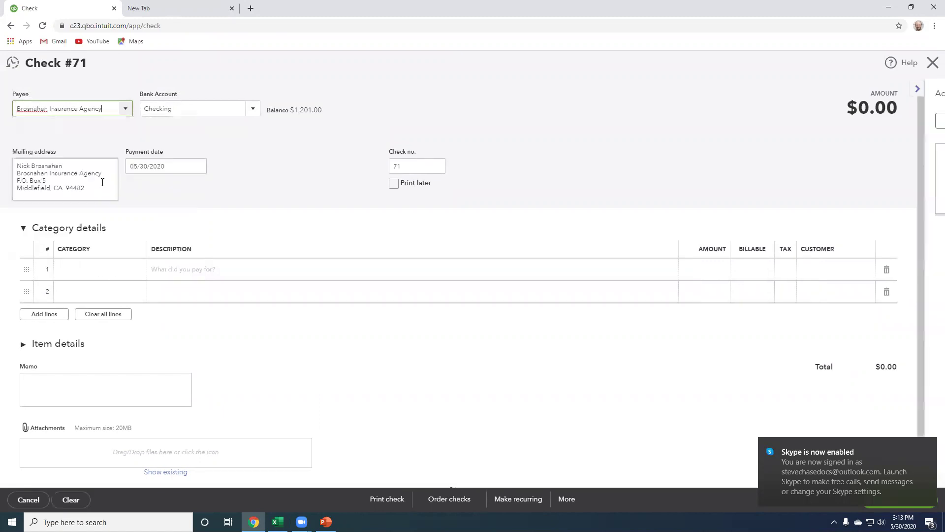
{"action": "left_click", "coordinate": [110, 272]}
{"action": "type", "text": "insu"}
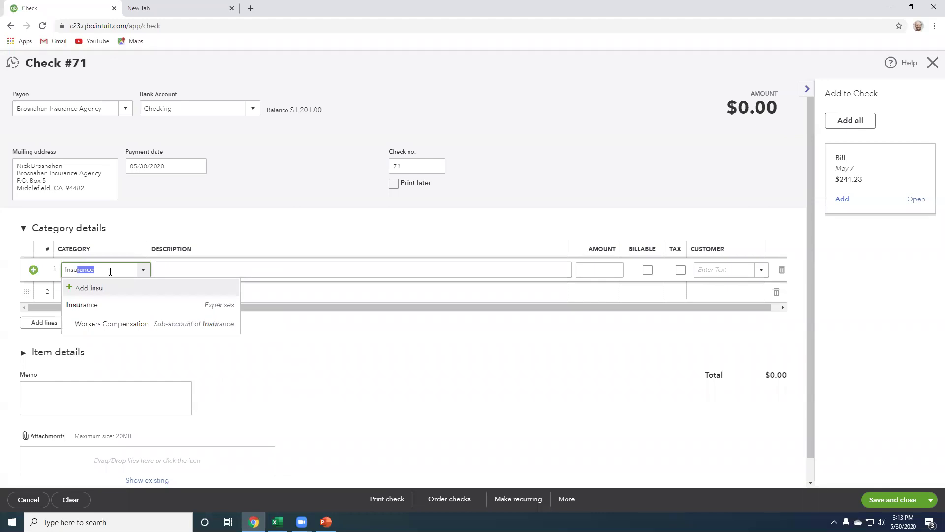
{"action": "key", "text": "BackSpace"}
{"action": "key", "text": "BackSpace"}
{"action": "key", "text": "BackSpace"}
{"action": "key", "text": "BackSpace"}
{"action": "key", "text": "BackSpace"}
{"action": "left_click", "coordinate": [310, 362]}
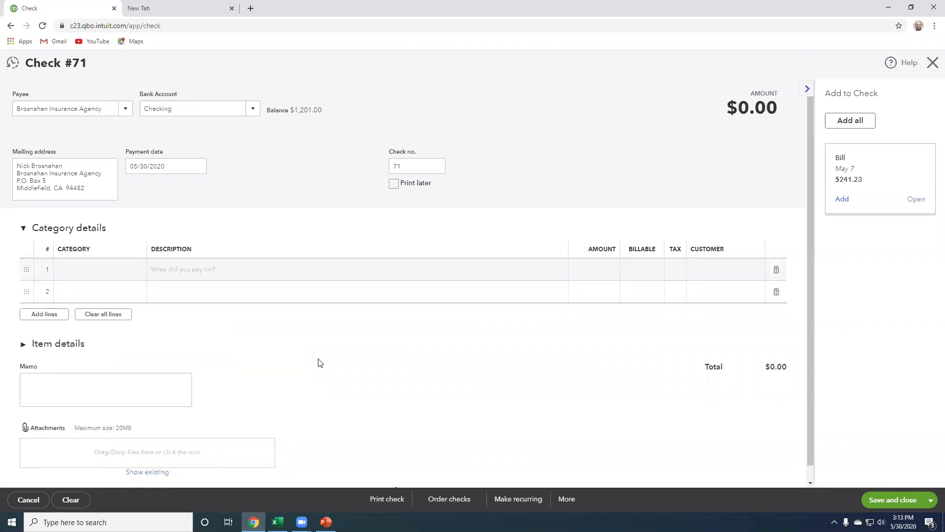
Apply the payment to the open $241.23 bill, set check number 155, and save and close.
{"action": "left_click", "coordinate": [841, 199]}
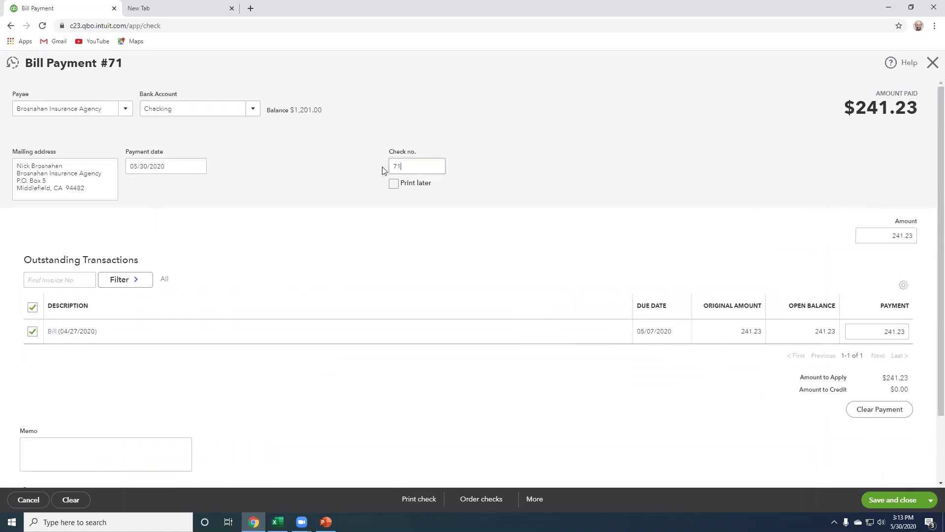
{"action": "key", "text": "ctrl+a"}
{"action": "type", "text": "155"}
{"action": "left_click", "coordinate": [156, 166]}
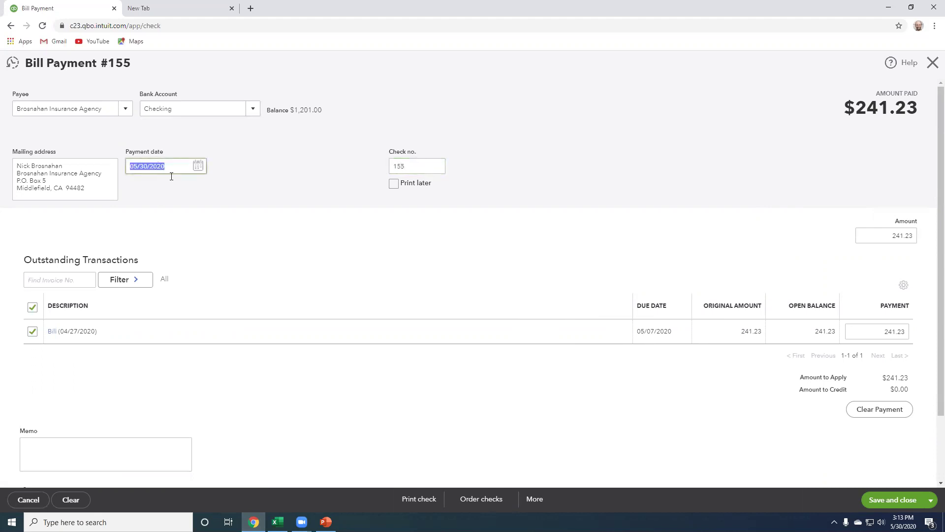
{"action": "left_click", "coordinate": [877, 504]}
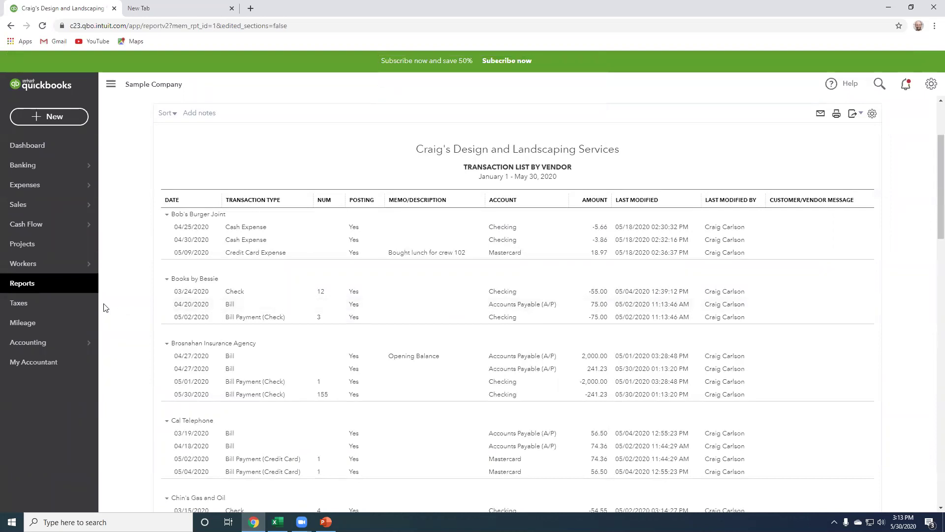
Start a new check and add Alpha Omega as a new Vendor payee.
{"action": "left_click", "coordinate": [56, 124]}
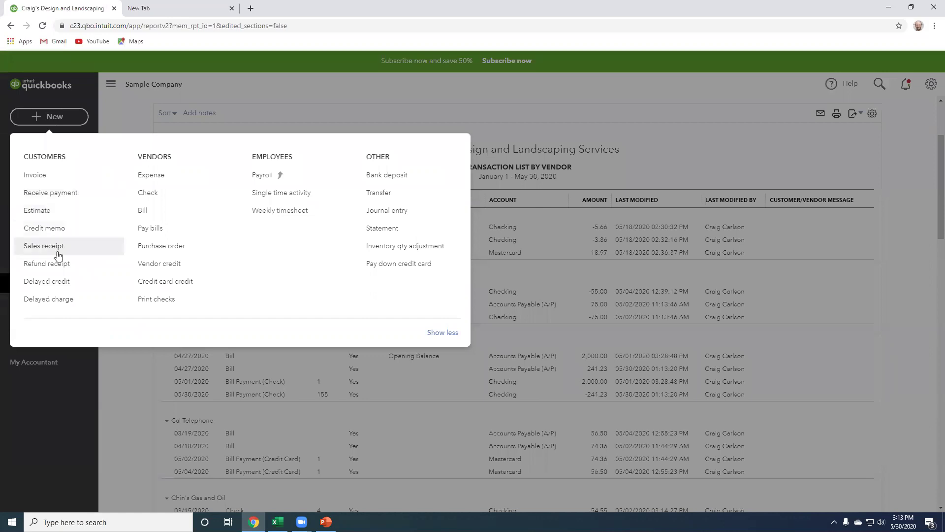
{"action": "left_click", "coordinate": [162, 192]}
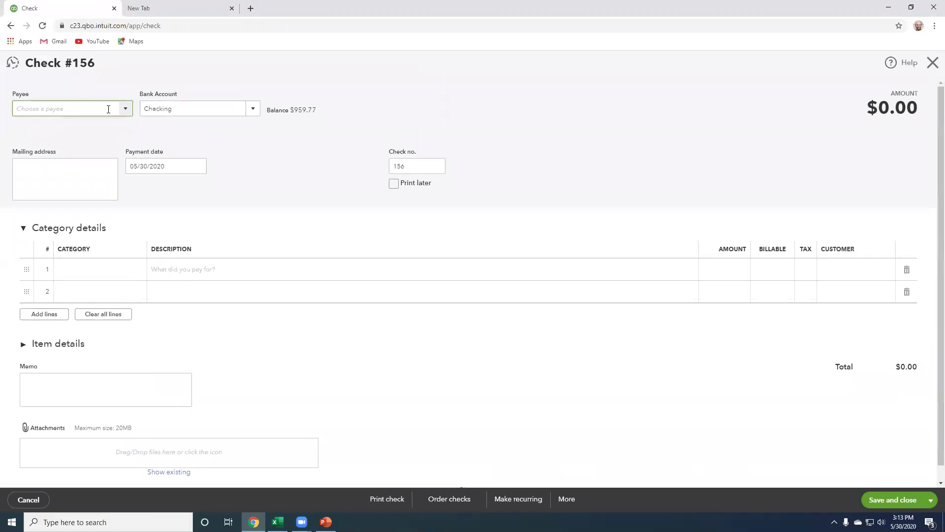
{"action": "type", "text": "Alp"}
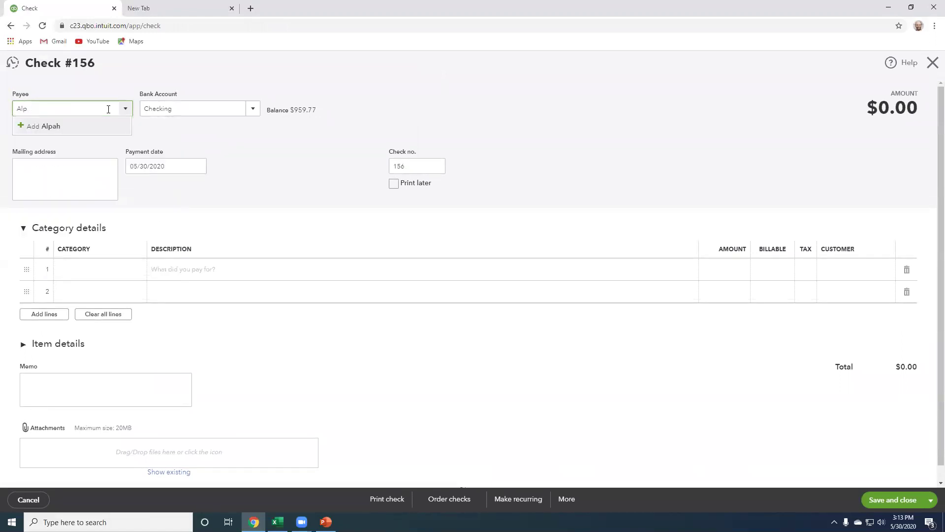
{"action": "type", "text": "ah Omega"}
{"action": "left_click", "coordinate": [52, 126]}
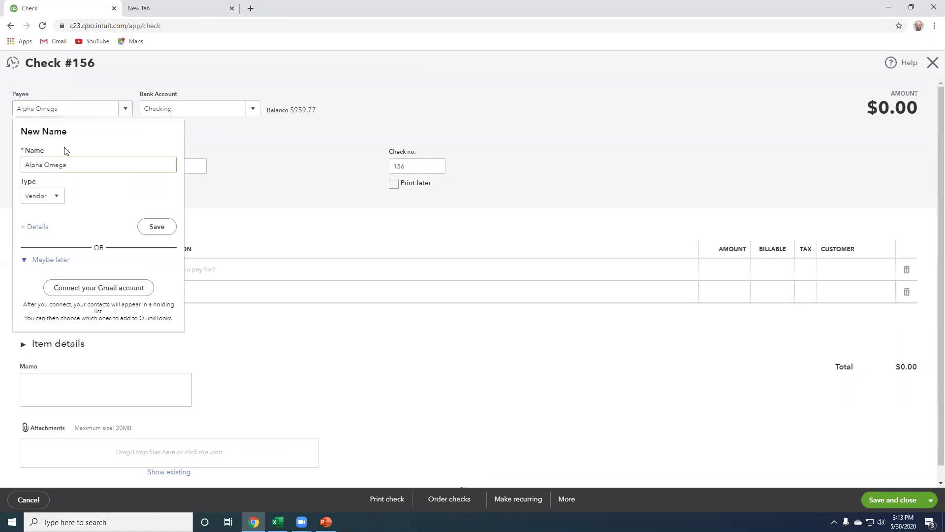
{"action": "left_click", "coordinate": [51, 197]}
{"action": "left_click", "coordinate": [50, 198]}
{"action": "left_click", "coordinate": [159, 230]}
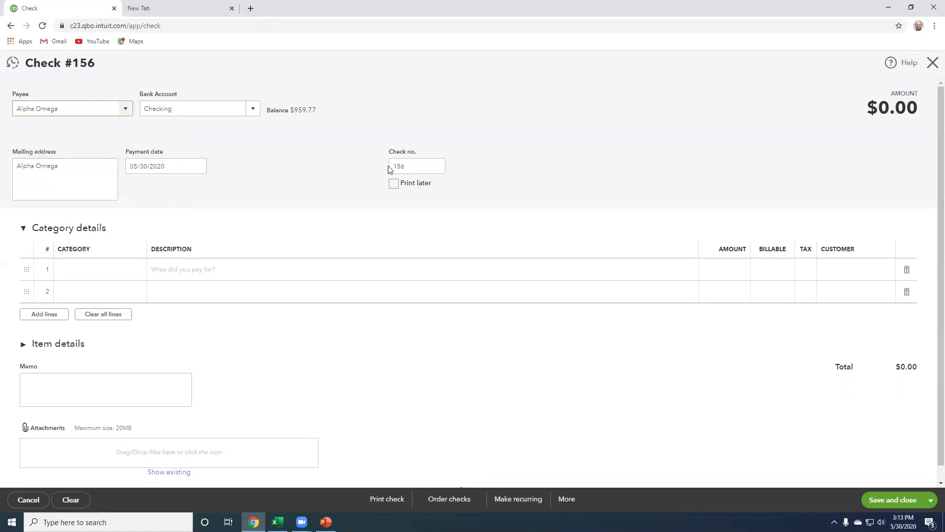
Set check 159 dated 06/01/2020, category Advertising, amount 1,888.48, and save and close.
{"action": "left_click_drag", "start_coordinate": [402, 166], "coordinate": [406, 164]}
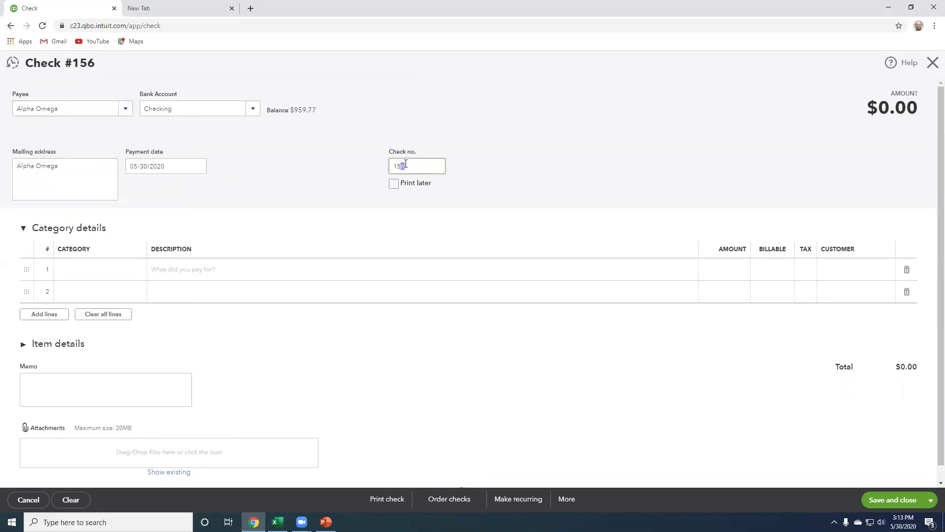
{"action": "left_click", "coordinate": [197, 167]}
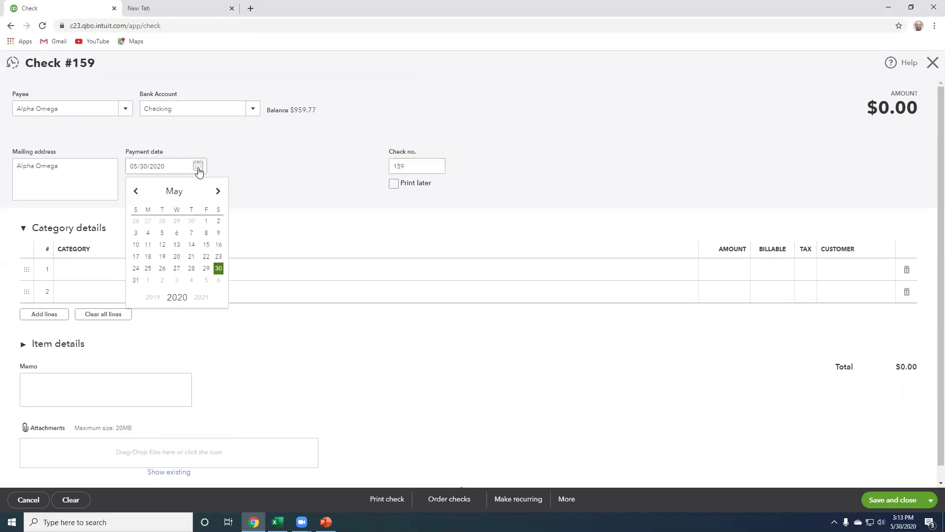
{"action": "left_click", "coordinate": [218, 191]}
{"action": "left_click", "coordinate": [147, 220]}
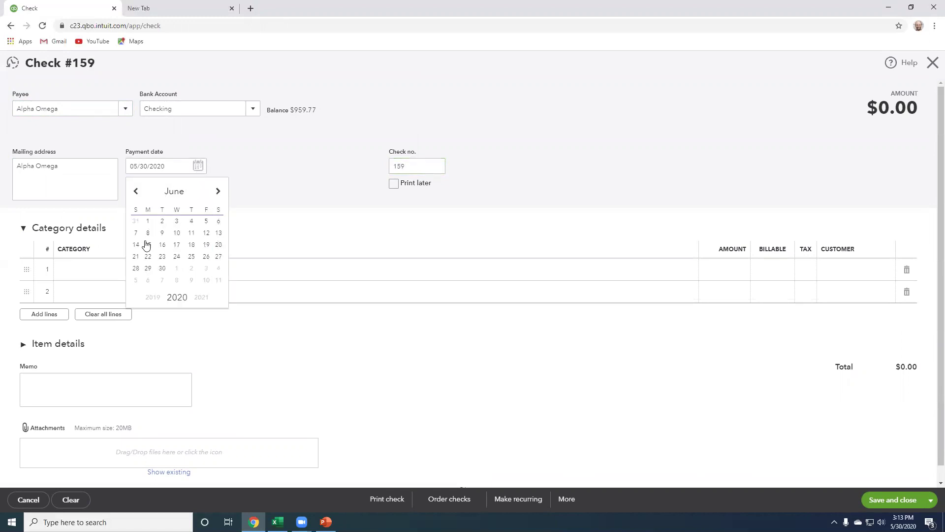
{"action": "left_click", "coordinate": [104, 271]}
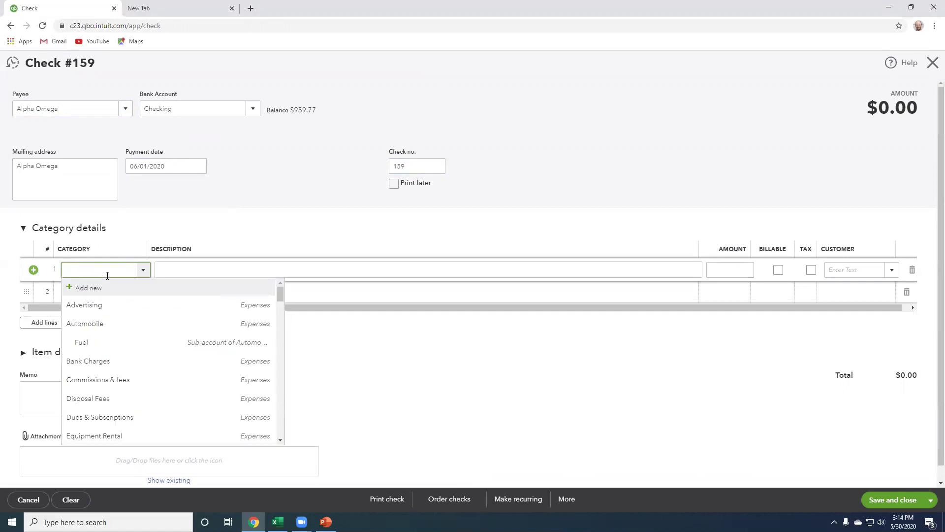
{"action": "left_click", "coordinate": [99, 306]}
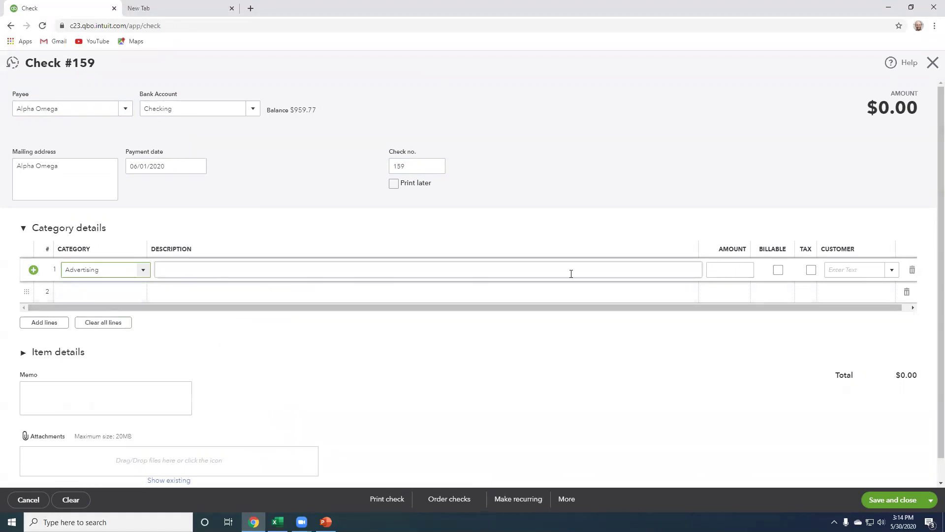
{"action": "left_click", "coordinate": [714, 272]}
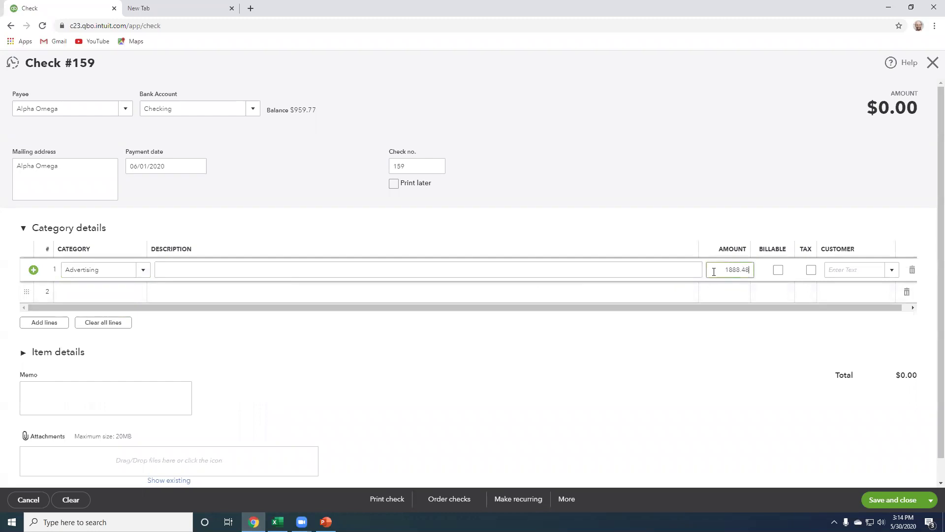
{"action": "left_click", "coordinate": [673, 271]}
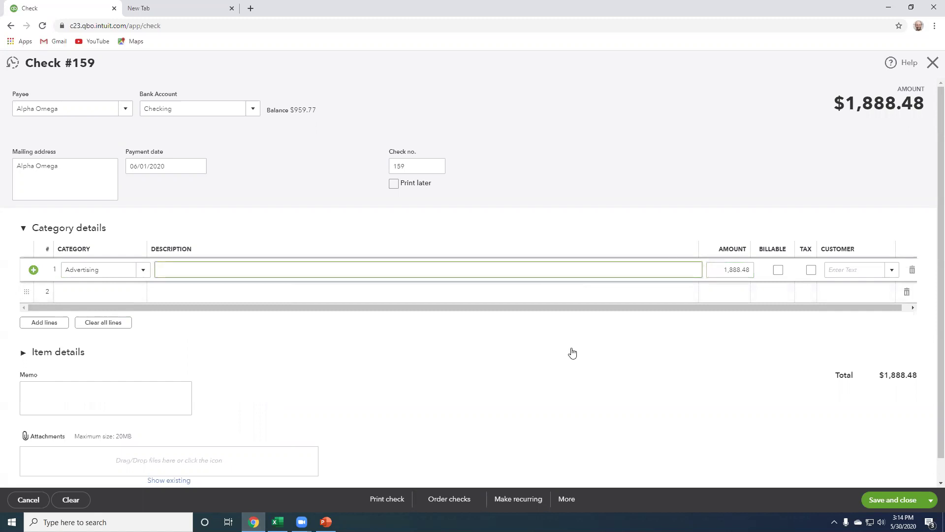
{"action": "left_click", "coordinate": [892, 502]}
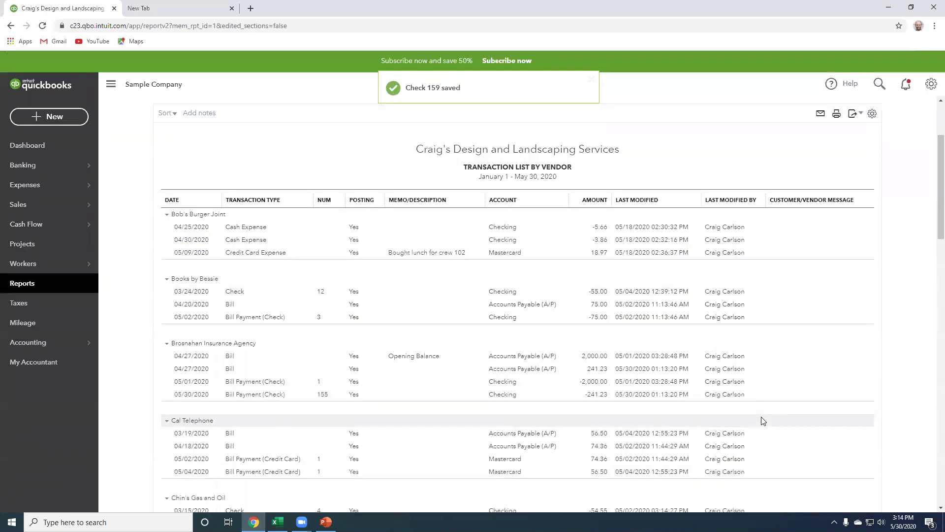
Rerun the custom Transaction List by Vendor YTD report through 06/01/2020 and bring up its Export choices.
{"action": "left_click", "coordinate": [51, 282]}
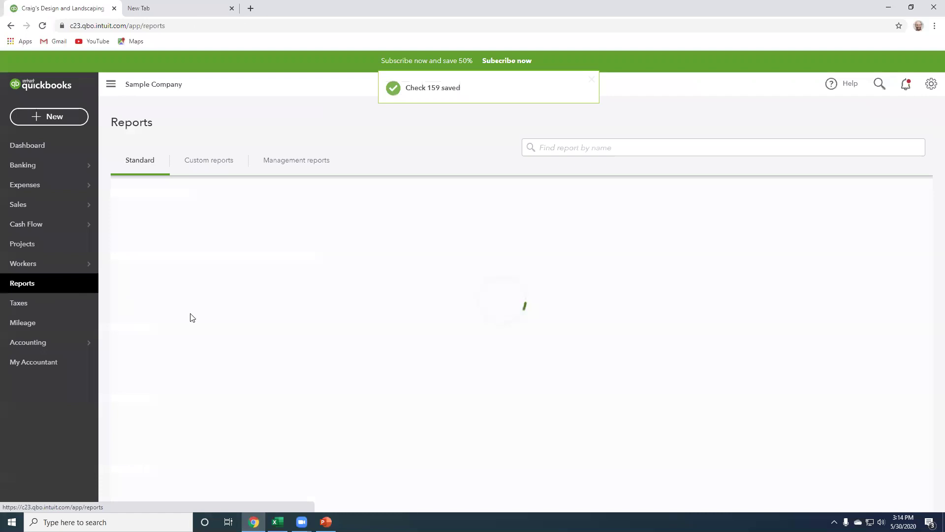
{"action": "left_click", "coordinate": [211, 164]}
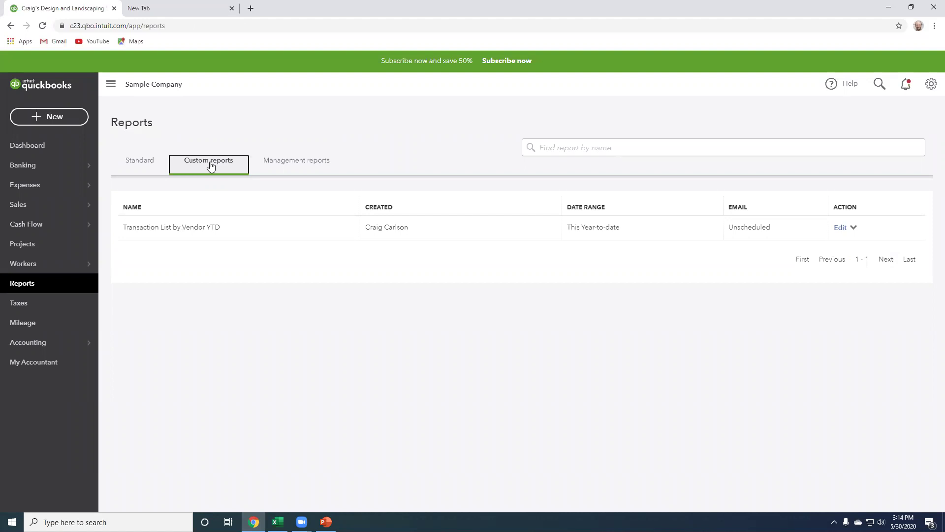
{"action": "left_click", "coordinate": [202, 228]}
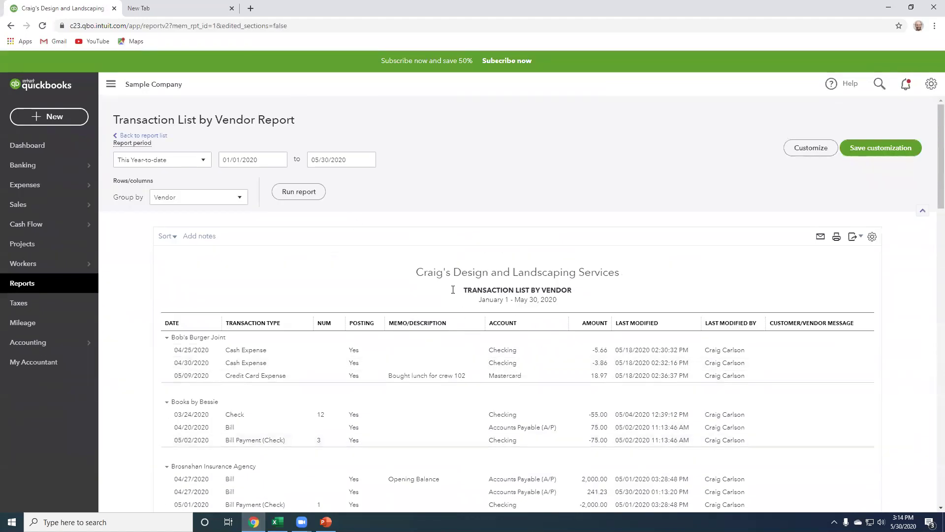
{"action": "left_click", "coordinate": [367, 160]}
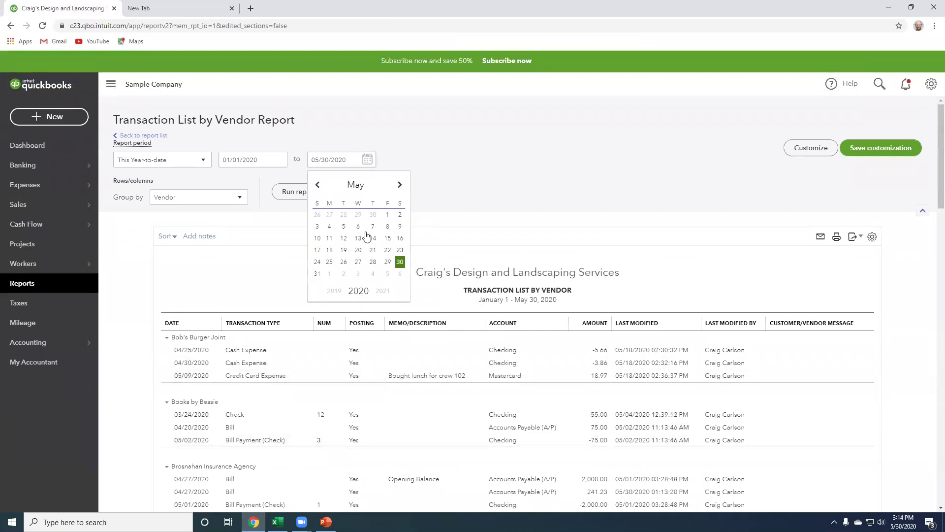
{"action": "left_click", "coordinate": [332, 275]}
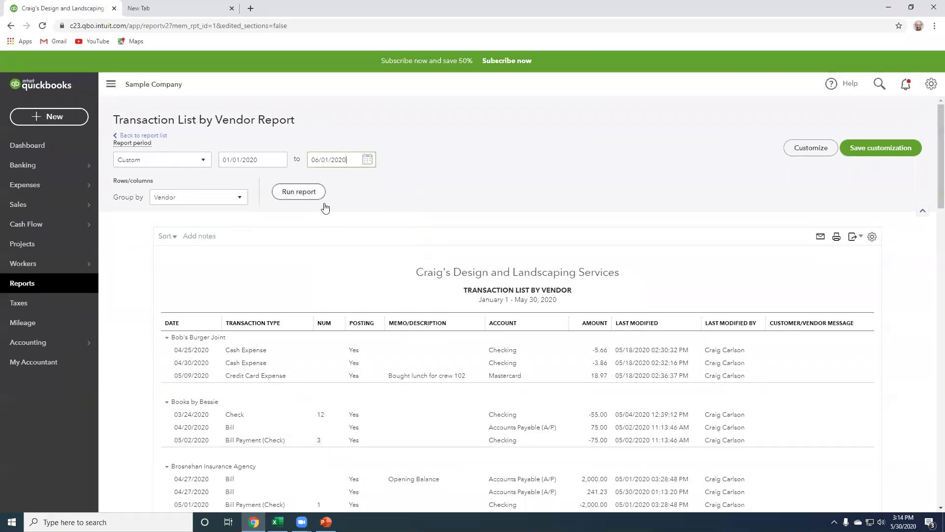
{"action": "left_click", "coordinate": [294, 193]}
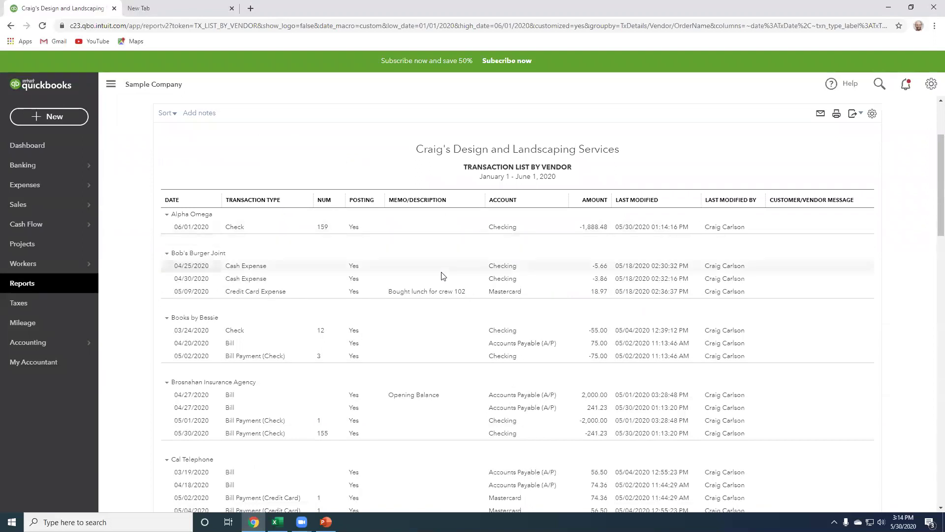
{"action": "scroll", "coordinate": [640, 222], "scroll_direction": "up", "scroll_amount": 3}
{"action": "left_click", "coordinate": [858, 237]}
Export the QBO vendor report to Excel and open the download with editing enabled.
{"action": "left_click", "coordinate": [824, 260]}
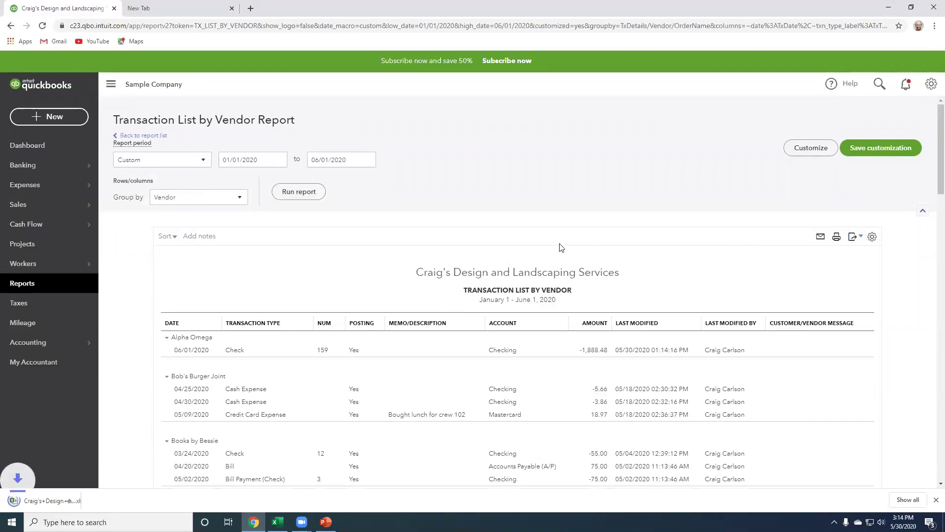
{"action": "left_click", "coordinate": [60, 501]}
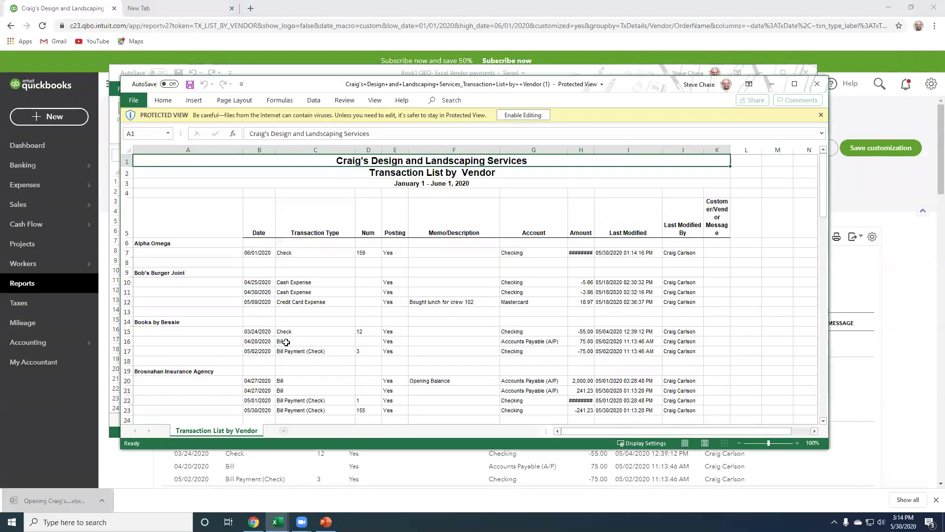
{"action": "left_click", "coordinate": [512, 116]}
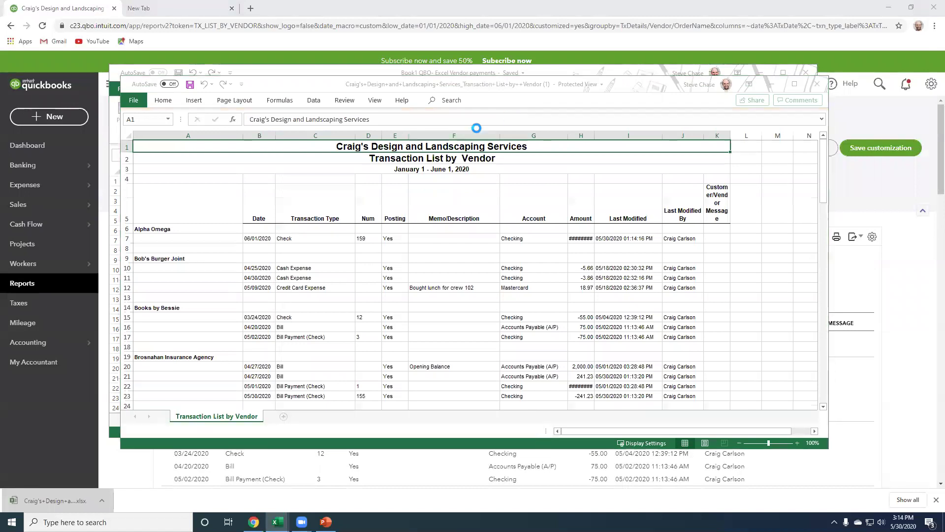
Save it to the Desktop as 'YTD Vendor Report from QBO', replacing the existing file.
{"action": "left_click", "coordinate": [145, 111]}
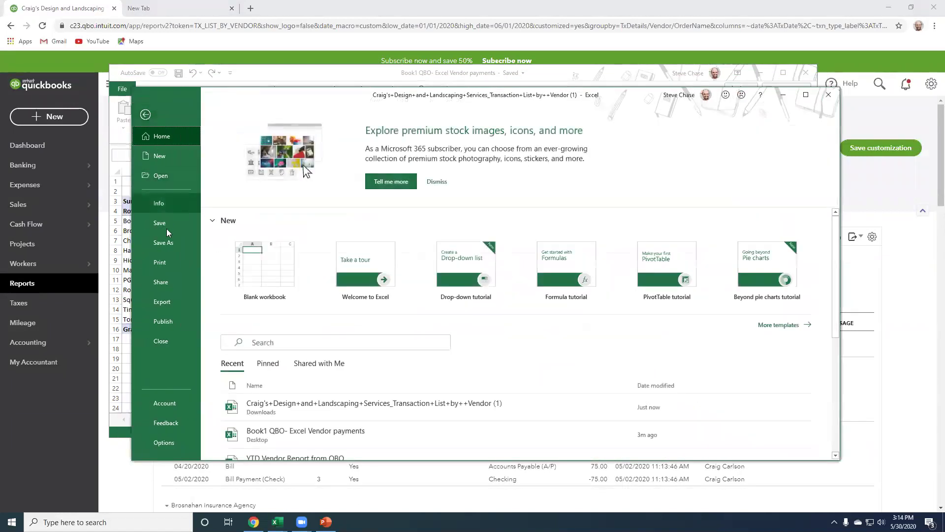
{"action": "left_click", "coordinate": [168, 242]}
{"action": "left_click", "coordinate": [259, 280]}
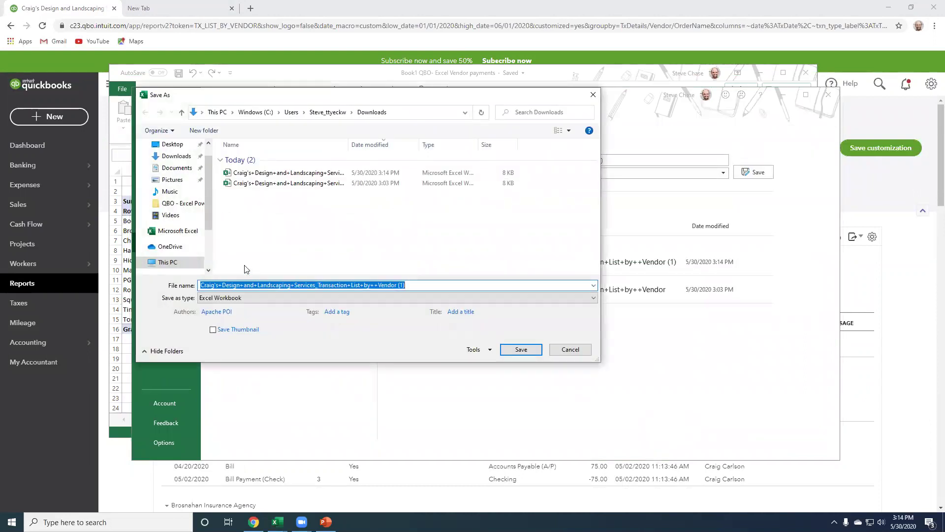
{"action": "left_click", "coordinate": [171, 144]}
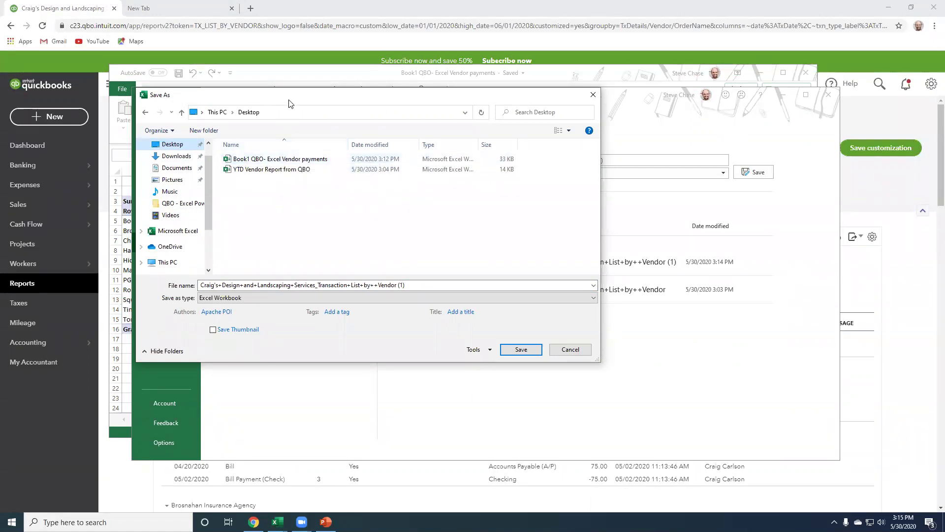
{"action": "left_click_drag", "start_coordinate": [326, 132], "coordinate": [330, 137]}
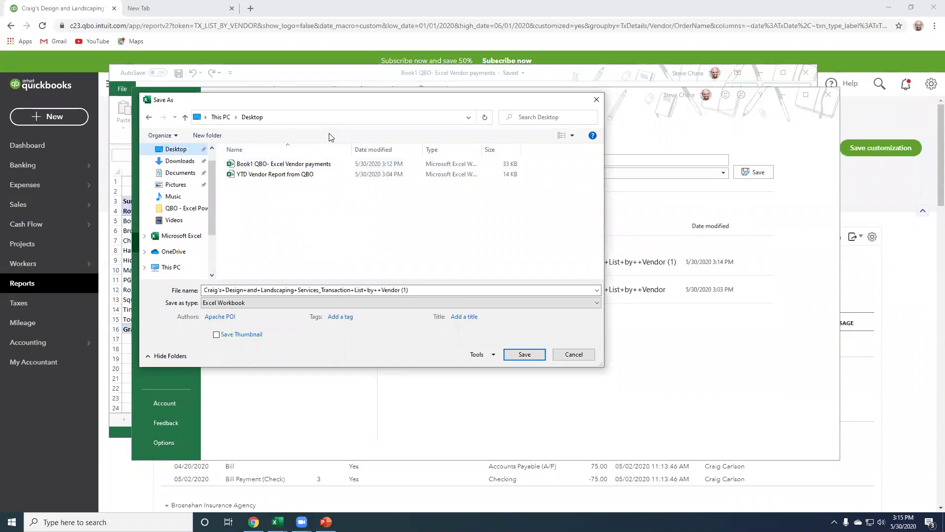
{"action": "left_click", "coordinate": [443, 216]}
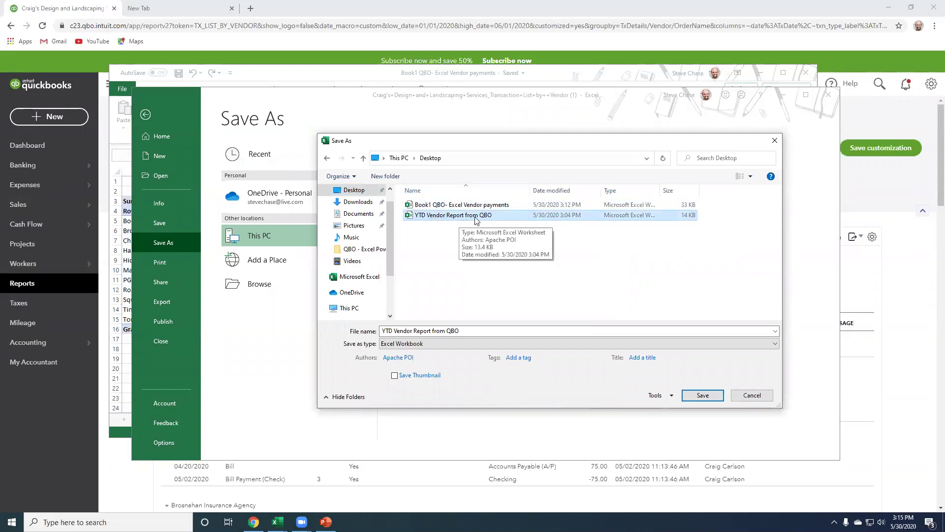
{"action": "left_click", "coordinate": [712, 399]}
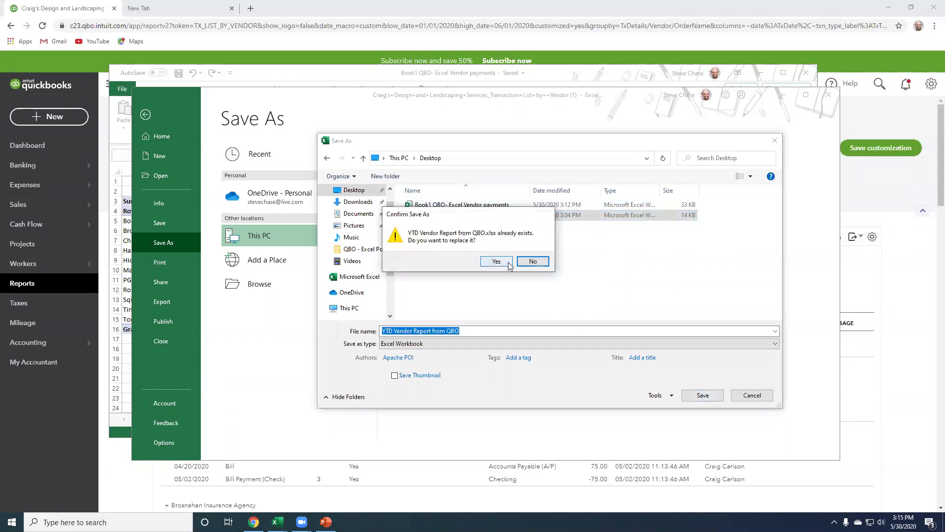
{"action": "left_click", "coordinate": [496, 261]}
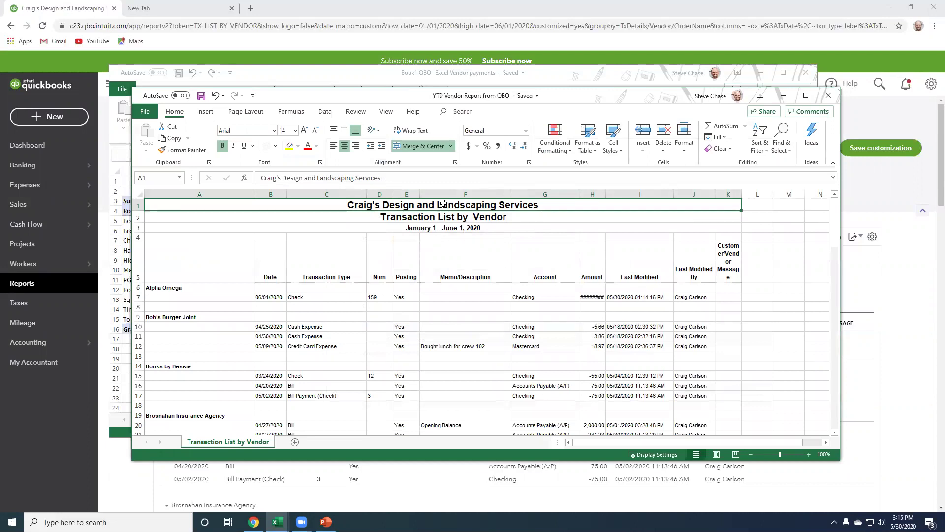
Review the exported report's title block and A111 date footer, then minimize it to reveal Book1.
{"action": "left_click_drag", "start_coordinate": [443, 203], "coordinate": [449, 237]}
{"action": "scroll", "coordinate": [451, 306], "scroll_direction": "down", "scroll_amount": 15}
{"action": "scroll", "coordinate": [450, 306], "scroll_direction": "down", "scroll_amount": 20}
{"action": "scroll", "coordinate": [451, 306], "scroll_direction": "up", "scroll_amount": 2}
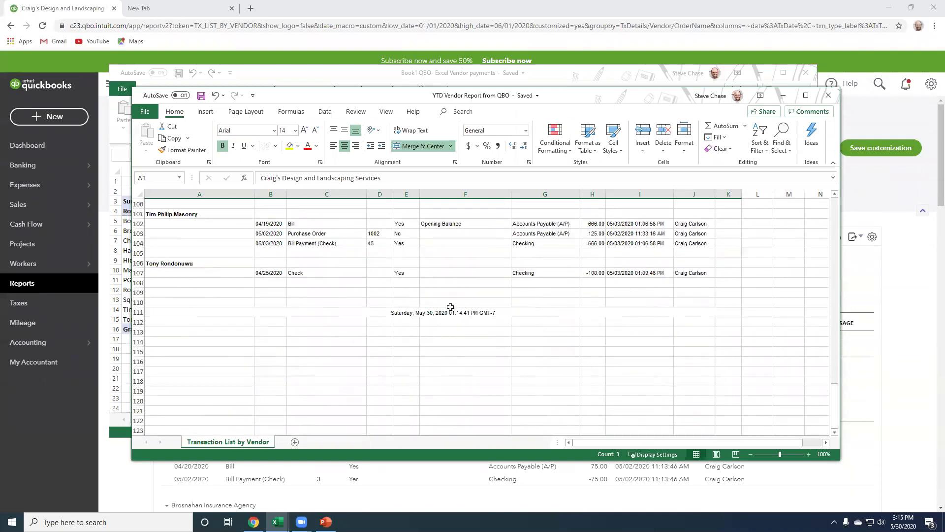
{"action": "left_click_drag", "start_coordinate": [207, 283], "coordinate": [635, 257]}
{"action": "left_click", "coordinate": [436, 312]}
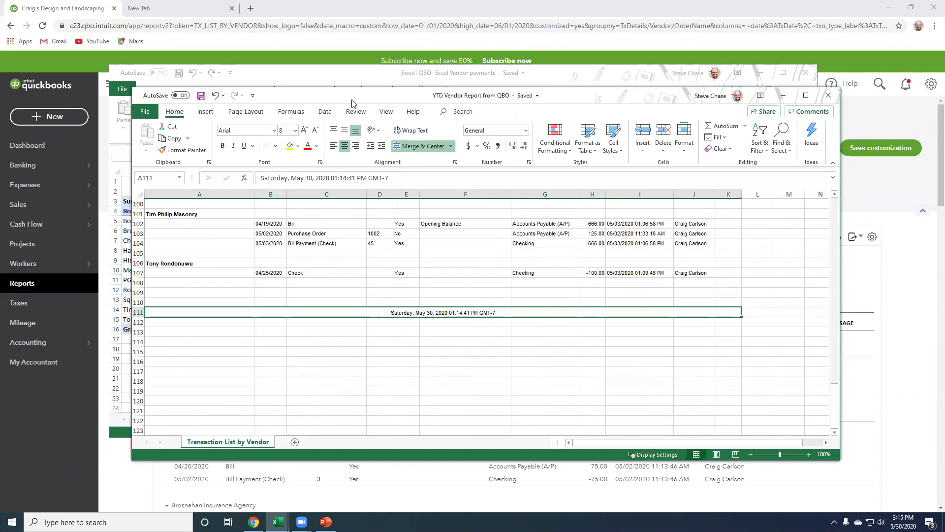
{"action": "left_click_drag", "start_coordinate": [353, 100], "coordinate": [3, 133]}
{"action": "left_click", "coordinate": [5, 128]}
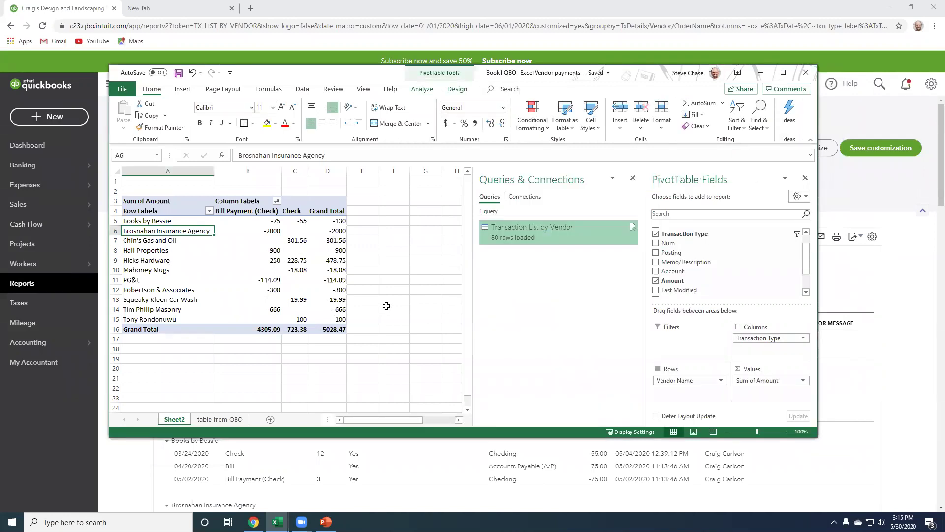
Refresh the query table on the 'table from QBO' sheet and the Transaction List by Vendor query.
{"action": "left_click", "coordinate": [227, 420]}
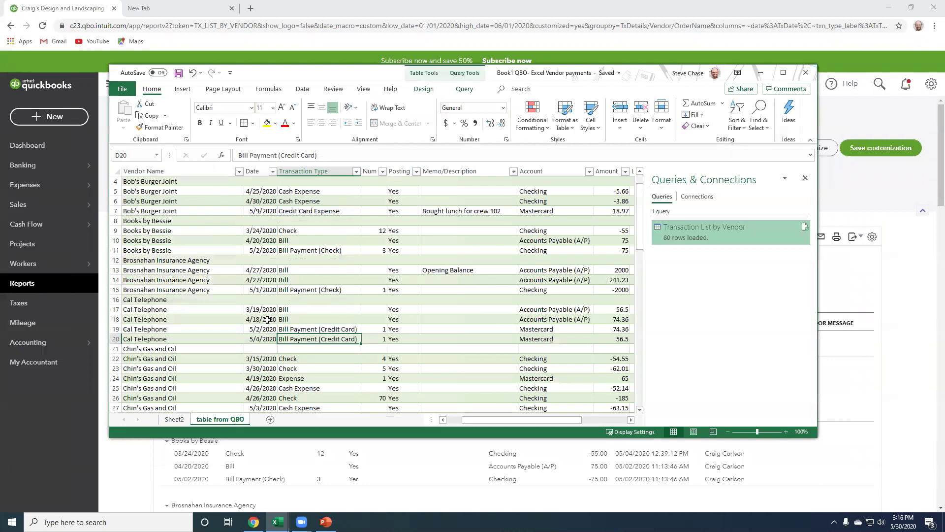
{"action": "left_click", "coordinate": [188, 300]}
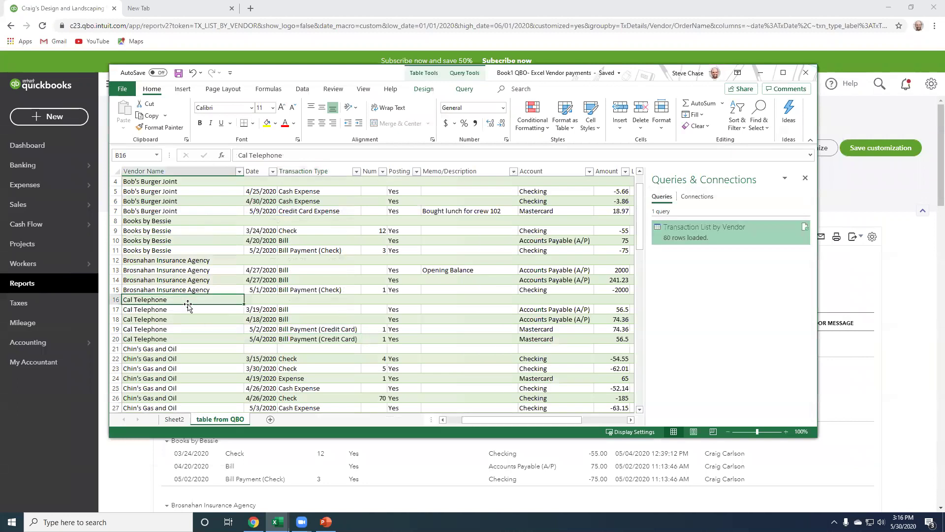
{"action": "right_click", "coordinate": [268, 293]}
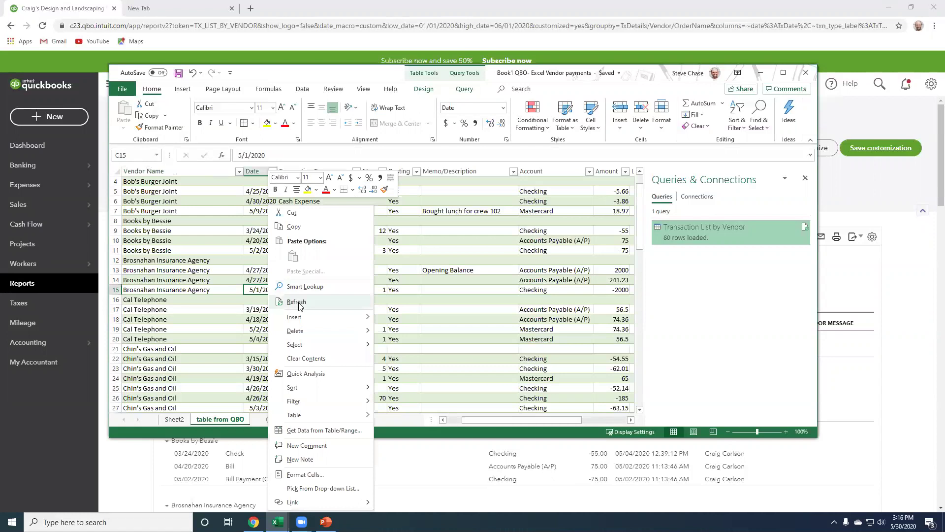
{"action": "left_click", "coordinate": [297, 301]}
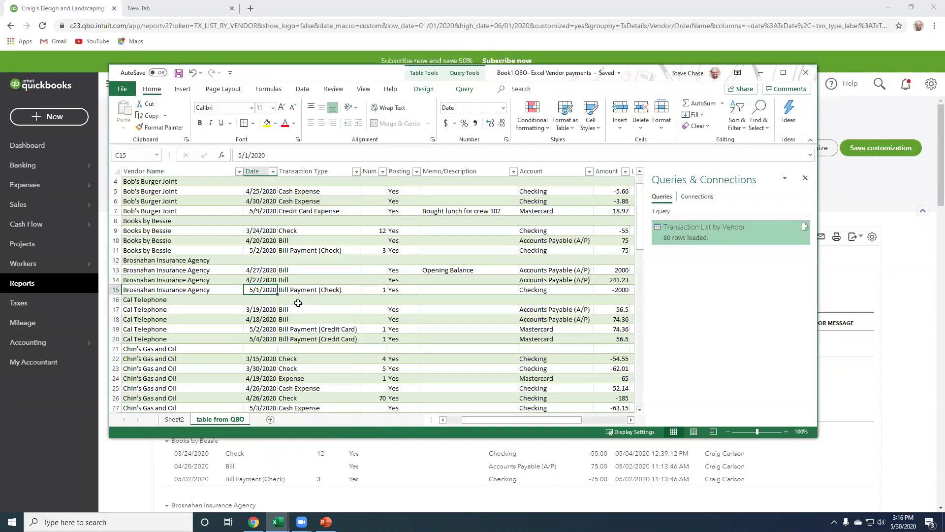
{"action": "right_click", "coordinate": [677, 235]}
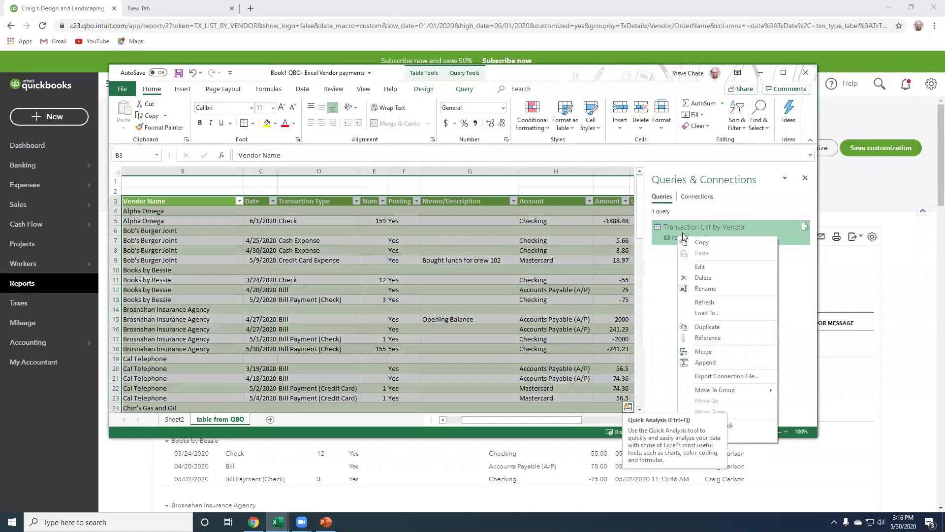
{"action": "left_click", "coordinate": [715, 302]}
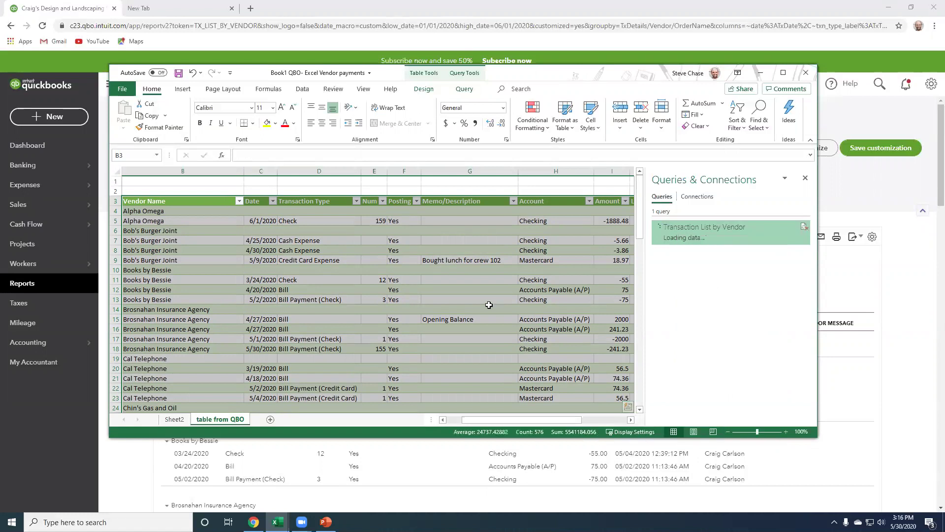
Check the refreshed table and select the new Alpha Omega check row.
{"action": "left_click", "coordinate": [343, 296]}
{"action": "scroll", "coordinate": [411, 320], "scroll_direction": "down", "scroll_amount": 6}
{"action": "scroll", "coordinate": [411, 320], "scroll_direction": "down", "scroll_amount": 13}
{"action": "scroll", "coordinate": [411, 320], "scroll_direction": "down", "scroll_amount": 5}
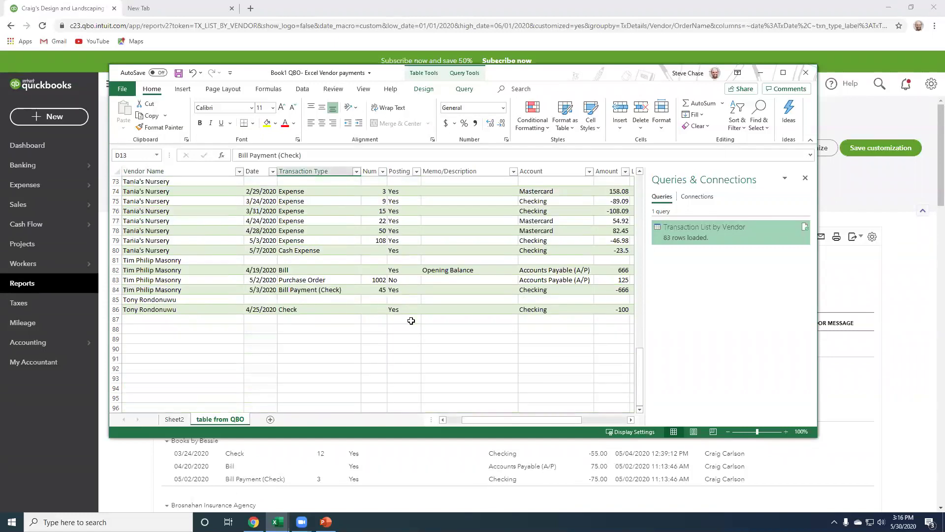
{"action": "scroll", "coordinate": [411, 320], "scroll_direction": "up", "scroll_amount": 20}
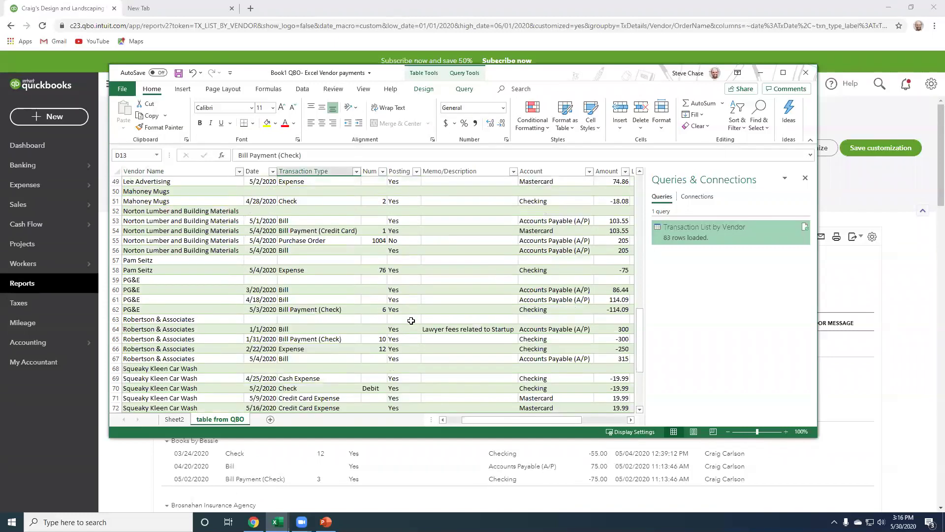
{"action": "scroll", "coordinate": [411, 321], "scroll_direction": "up", "scroll_amount": 4}
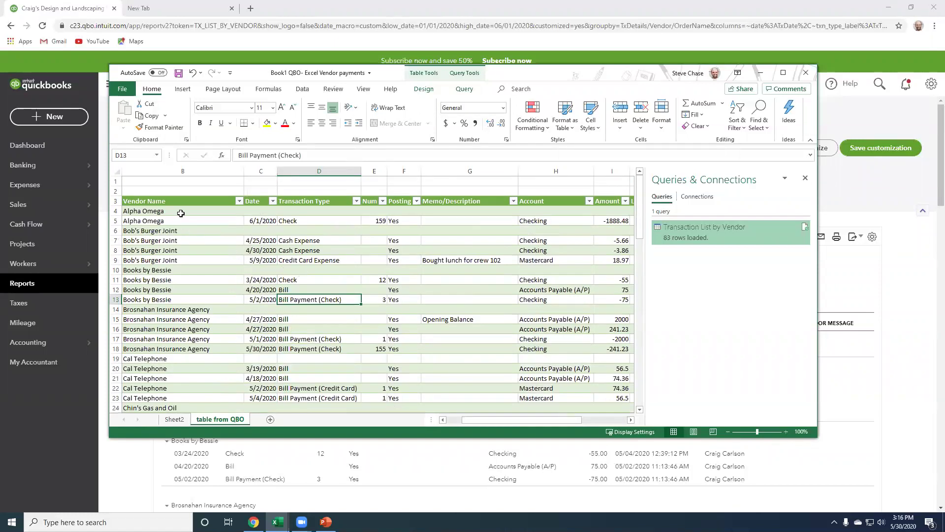
{"action": "left_click_drag", "start_coordinate": [183, 221], "coordinate": [615, 220]}
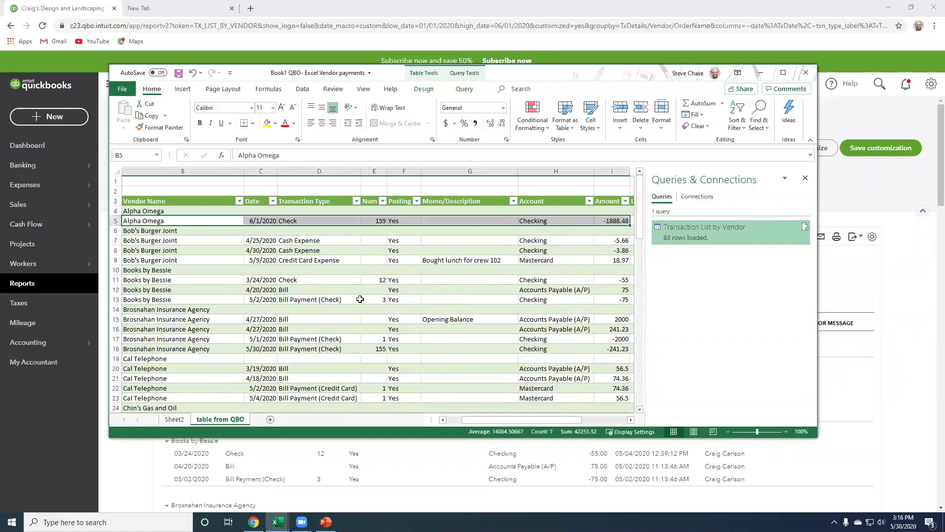
Refresh the Sheet2 PivotTable, then run Data > Refresh All on the workbook's queries.
{"action": "left_click", "coordinate": [175, 420]}
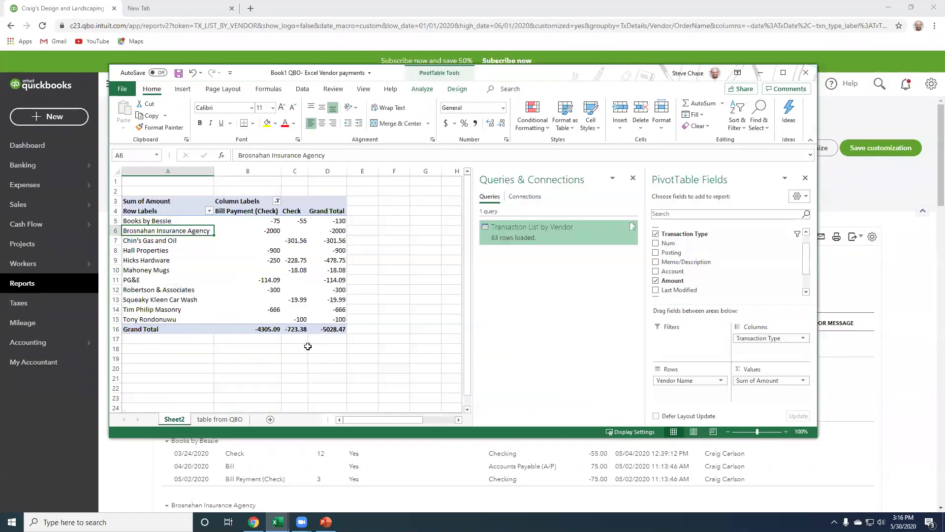
{"action": "left_click", "coordinate": [247, 252]}
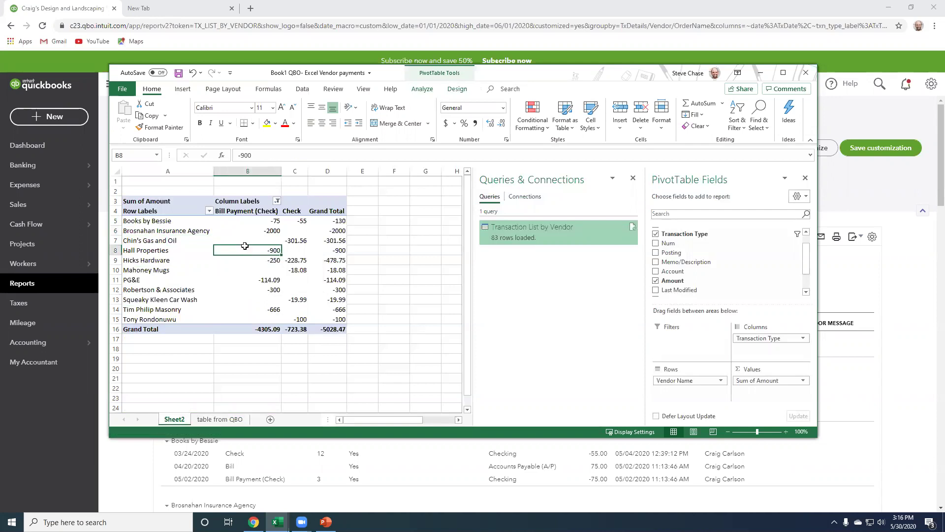
{"action": "right_click", "coordinate": [245, 251]}
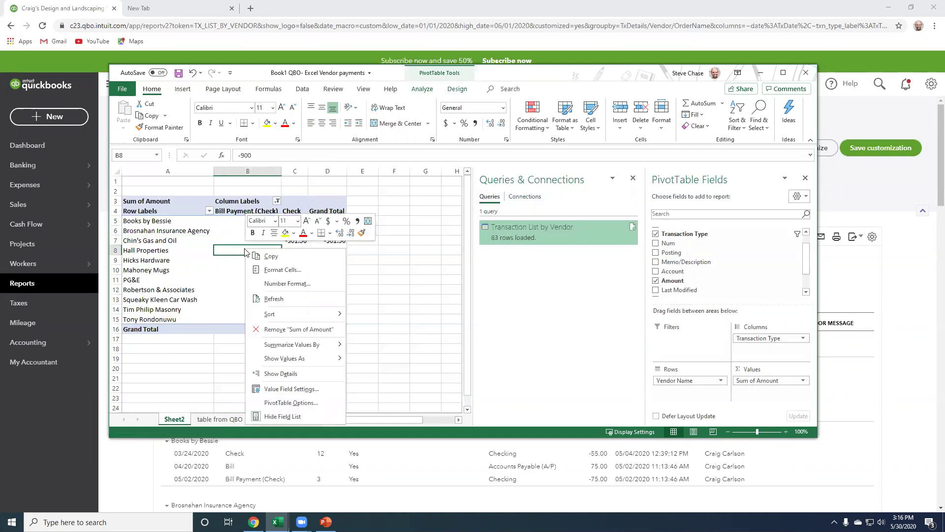
{"action": "left_click", "coordinate": [273, 299]}
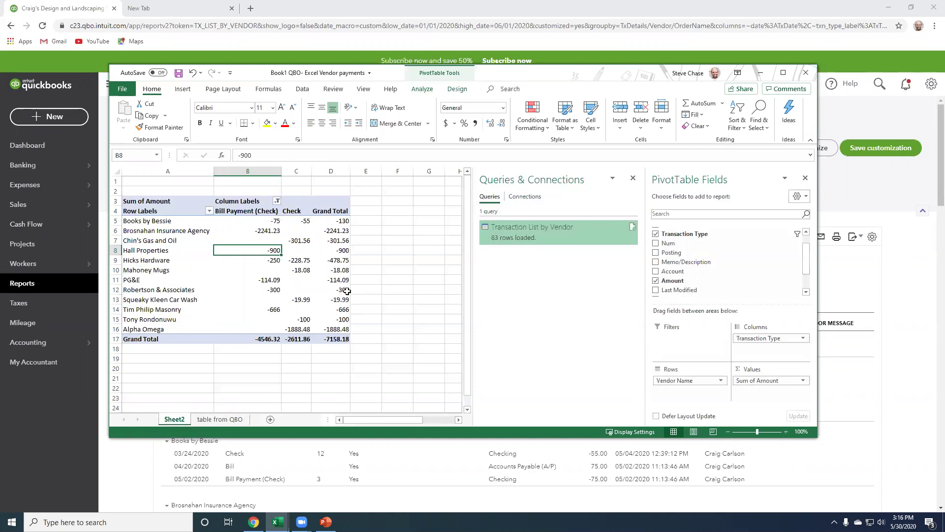
{"action": "left_click", "coordinate": [303, 89]}
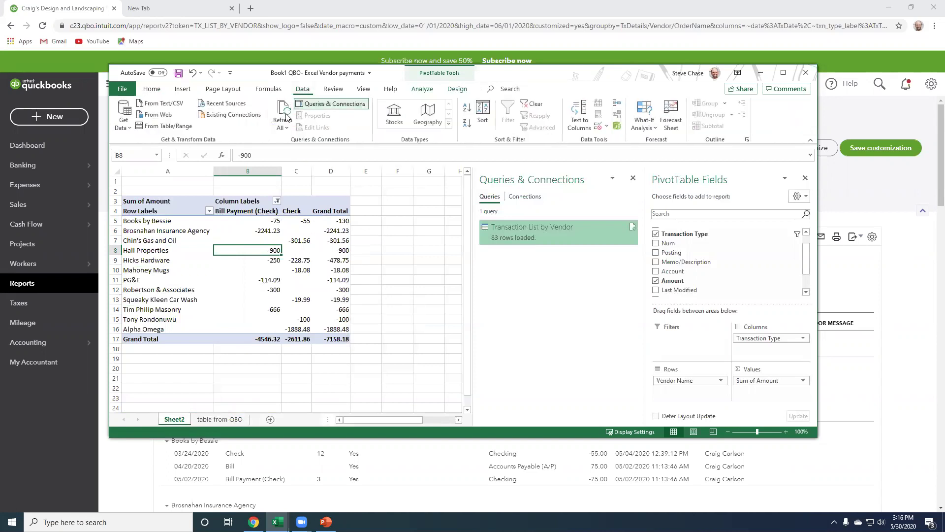
{"action": "left_click", "coordinate": [286, 116]}
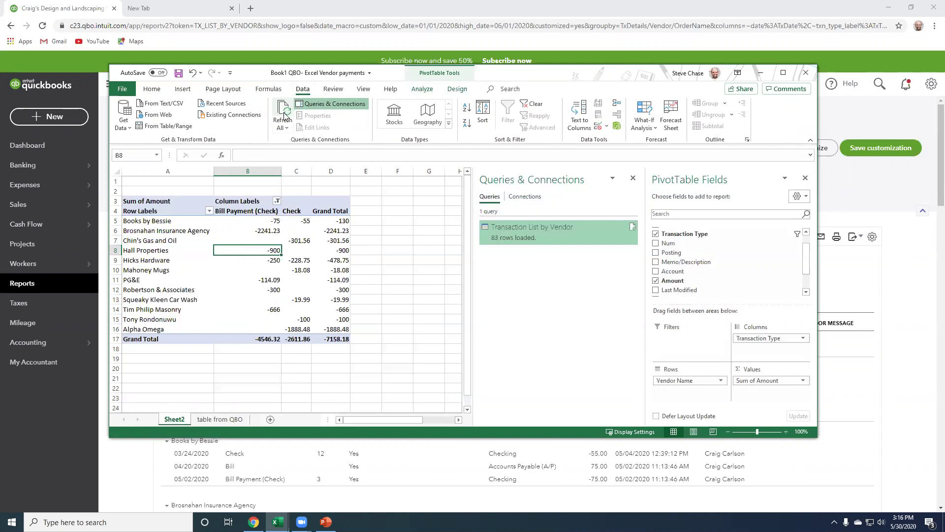
Close the Queries & Connections and PivotTable Fields panes and move the Transaction Type slicer right.
{"action": "left_click", "coordinate": [633, 178]}
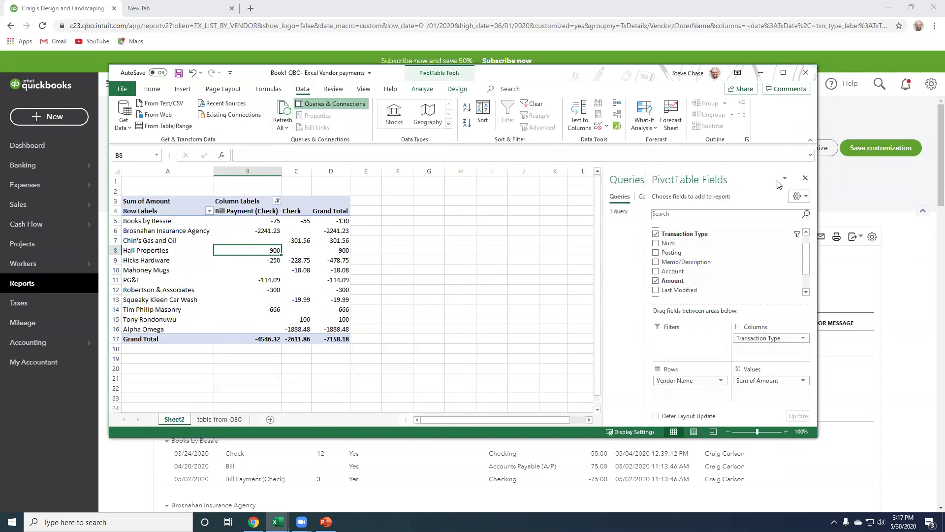
{"action": "left_click", "coordinate": [805, 177]}
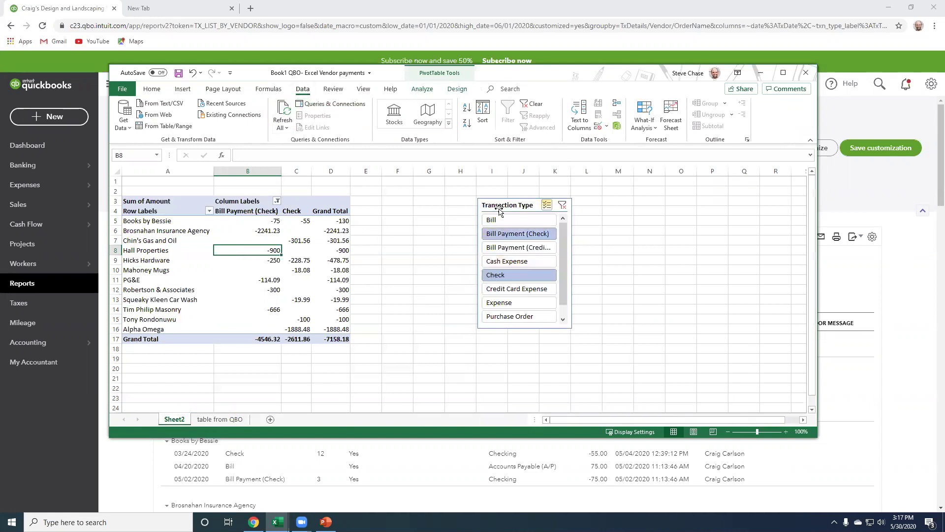
{"action": "left_click_drag", "start_coordinate": [501, 209], "coordinate": [588, 207]}
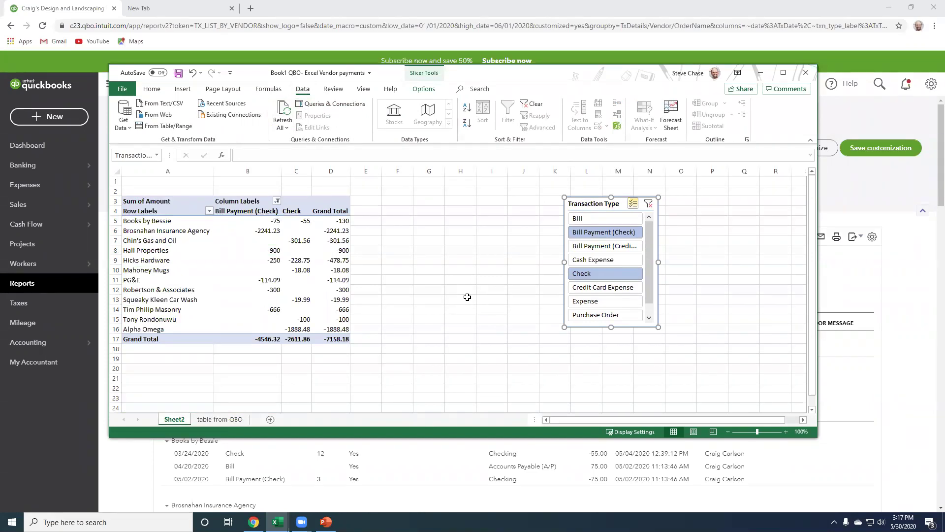
Refresh the PivotTable and check Alpha Omega's Check and Brosnahan's bill payment totals.
{"action": "left_click", "coordinate": [260, 280]}
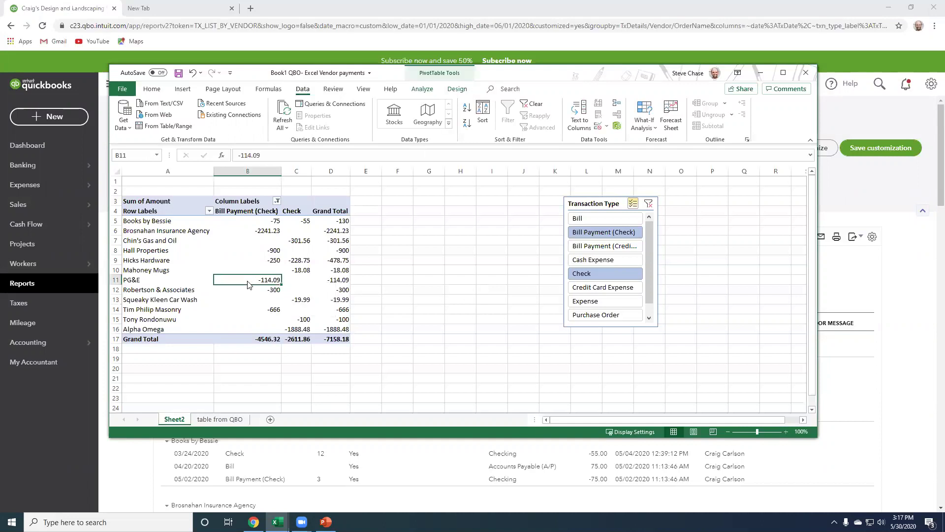
{"action": "right_click", "coordinate": [247, 279]}
{"action": "left_click", "coordinate": [281, 330]}
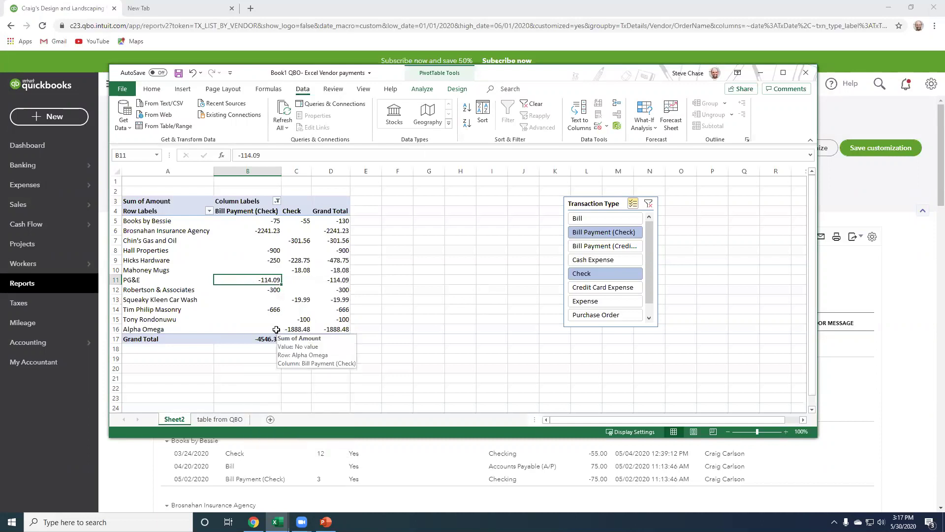
{"action": "left_click_drag", "start_coordinate": [180, 329], "coordinate": [296, 329]}
{"action": "left_click", "coordinate": [296, 328]}
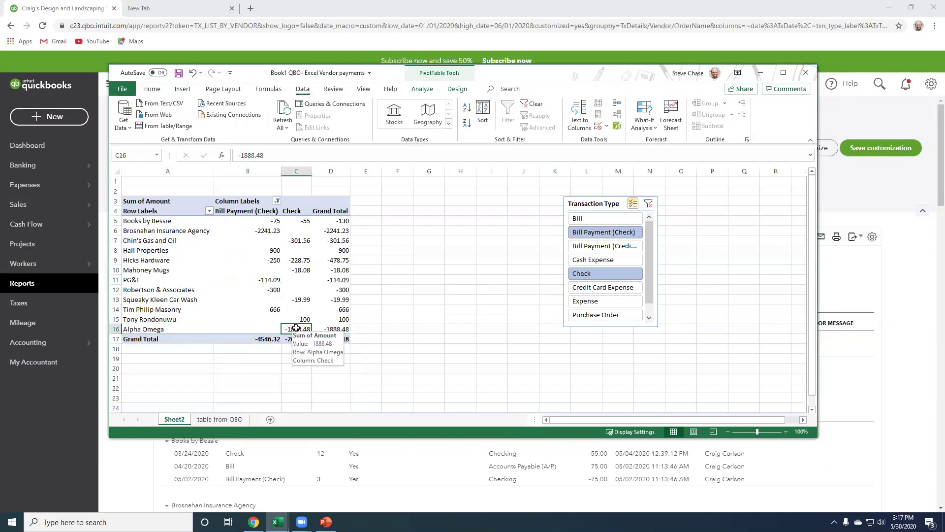
{"action": "left_click", "coordinate": [265, 230]}
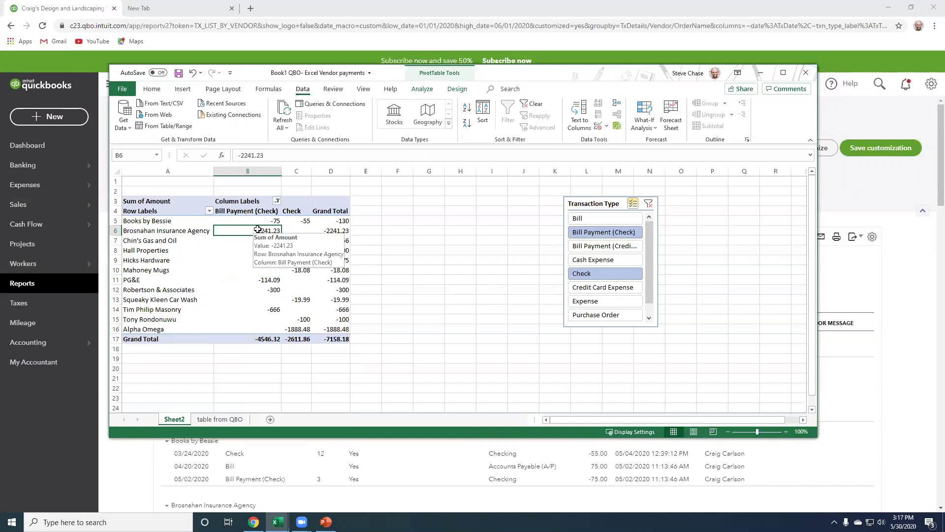
Drill into Brosnahan's bill payment total and Alpha Omega's check total, widening the Date column.
{"action": "double_click", "coordinate": [257, 228]}
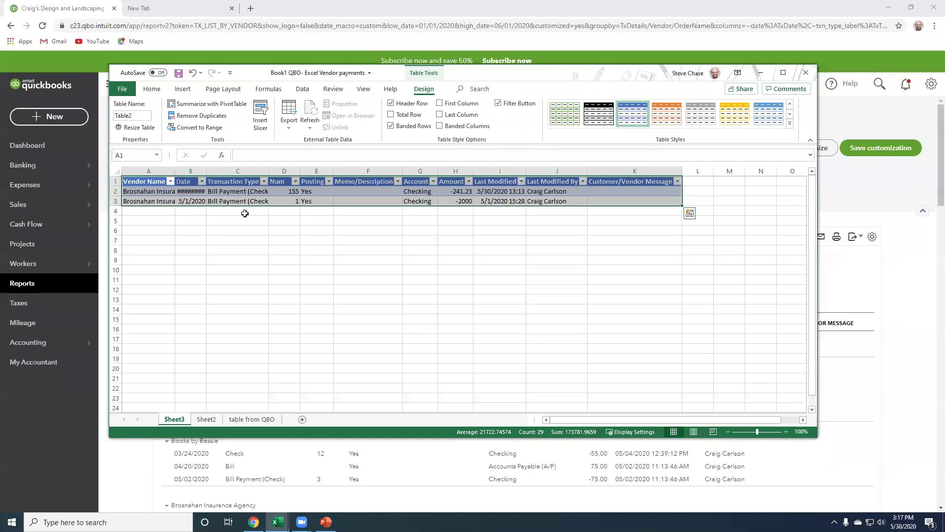
{"action": "left_click_drag", "start_coordinate": [206, 171], "coordinate": [242, 171]}
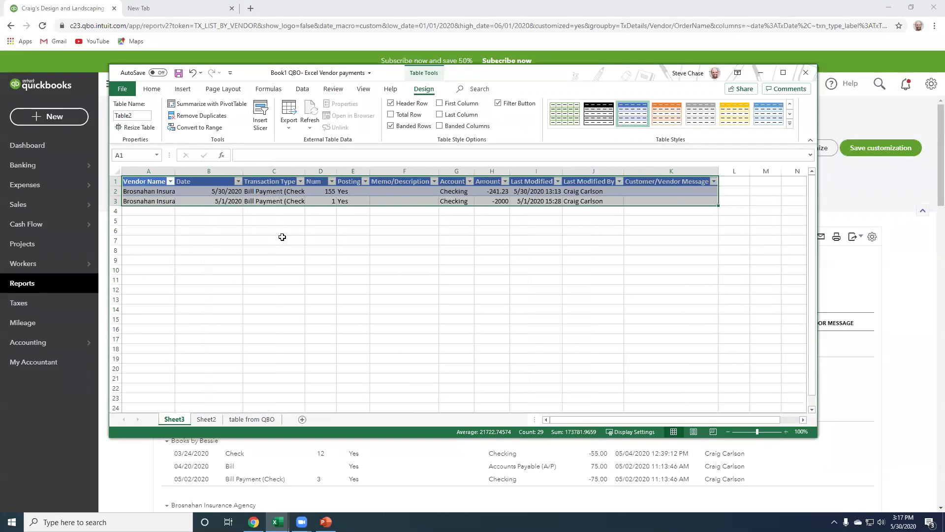
{"action": "left_click", "coordinate": [209, 419]}
{"action": "left_click", "coordinate": [301, 328]}
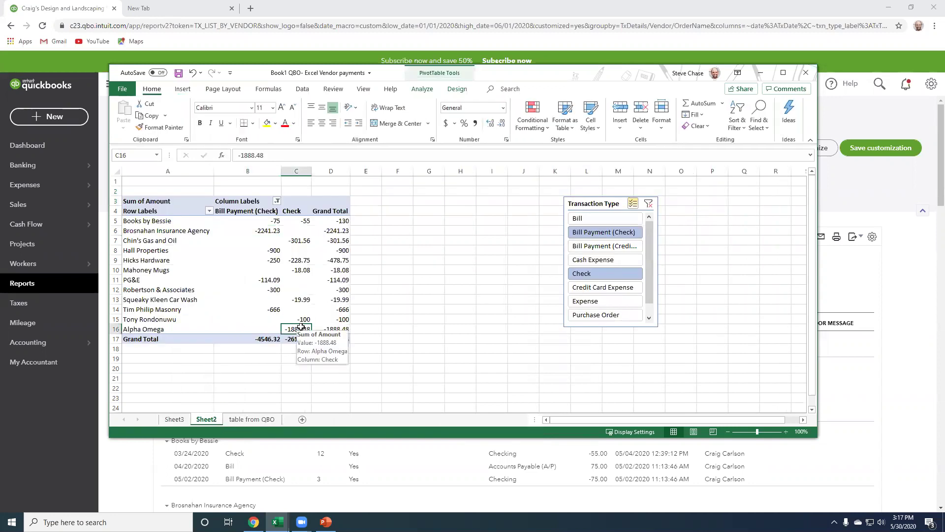
{"action": "double_click", "coordinate": [300, 328]}
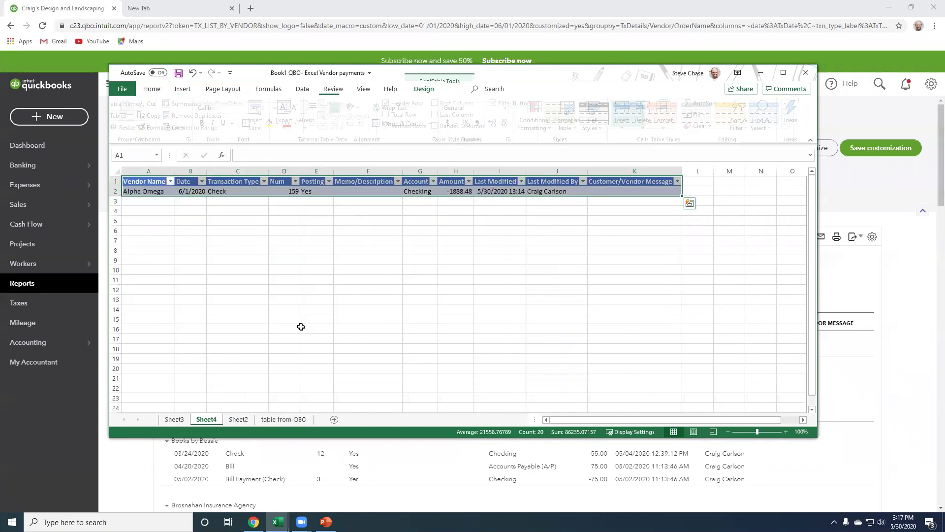
Review the Brosnahan detail and 'table from QBO' sheets, then return to the Sheet2 PivotTable.
{"action": "left_click", "coordinate": [174, 418]}
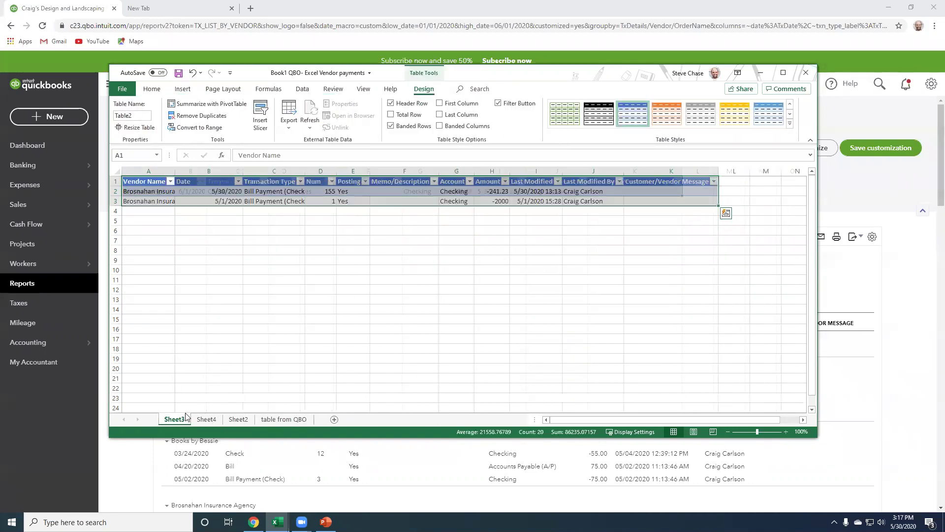
{"action": "left_click", "coordinate": [275, 420]}
{"action": "left_click", "coordinate": [309, 307]}
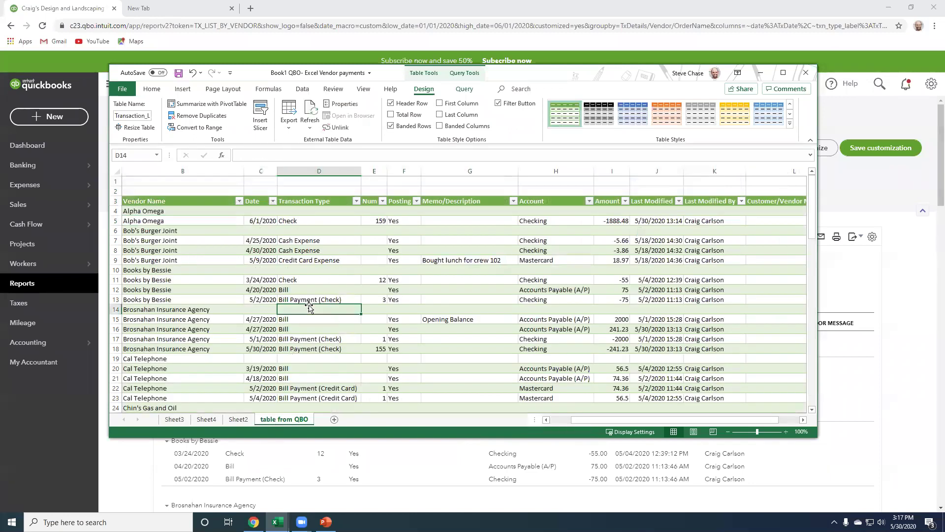
{"action": "left_click", "coordinate": [238, 419]}
{"action": "left_click", "coordinate": [279, 259]}
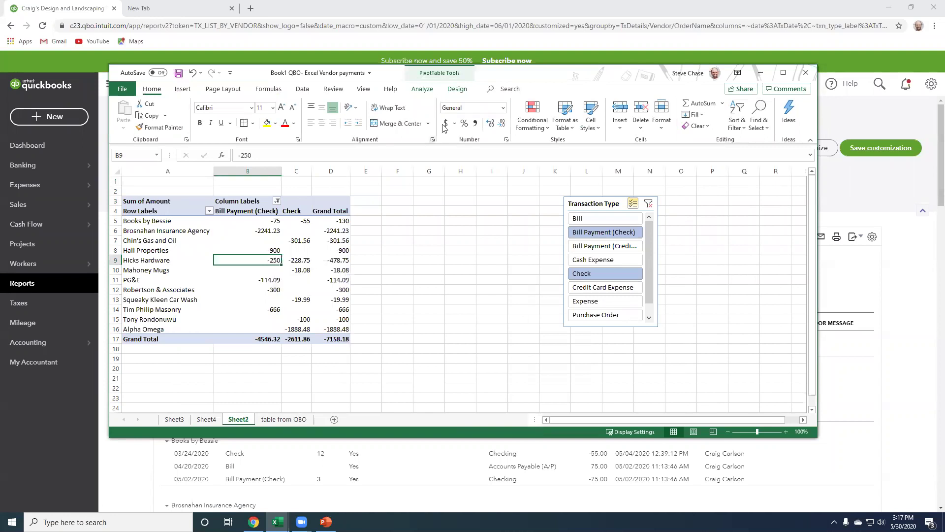
Insert a Date timeline for the PivotTable and position it beside the table.
{"action": "left_click", "coordinate": [430, 90]}
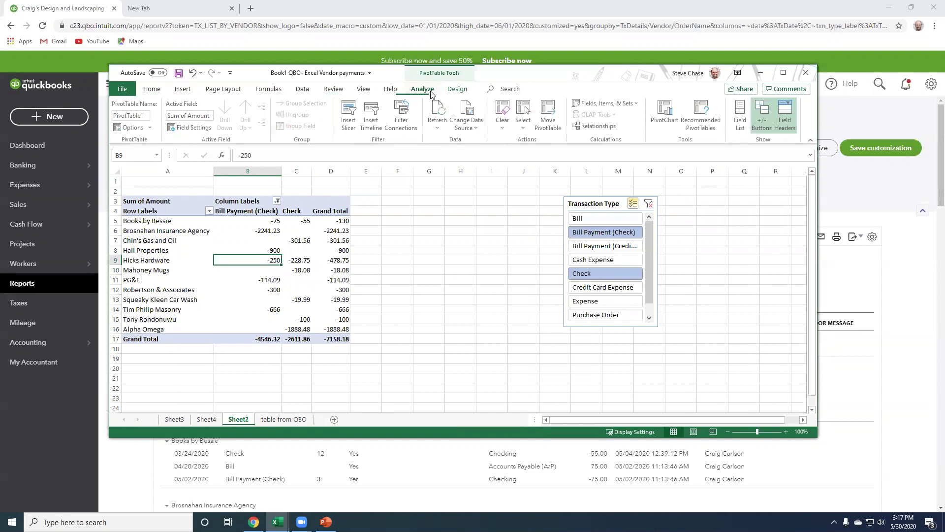
{"action": "left_click", "coordinate": [376, 123]}
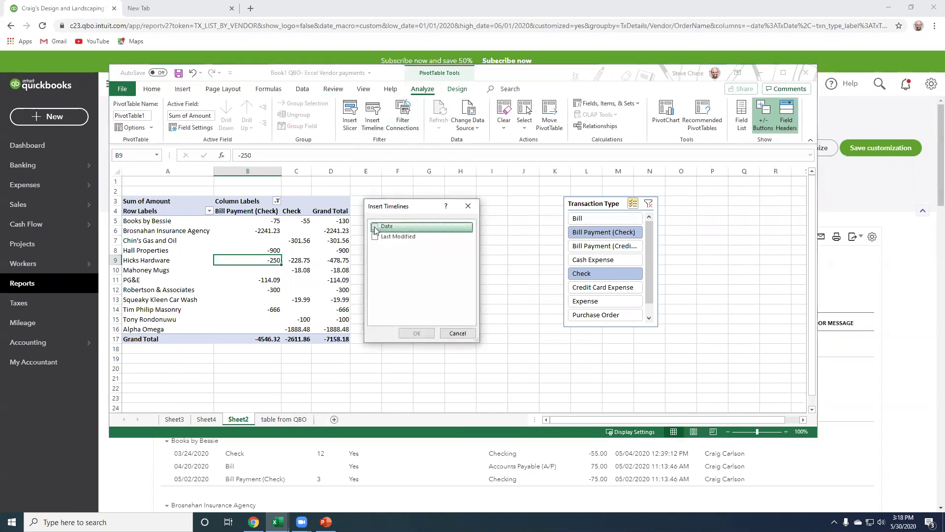
{"action": "left_click", "coordinate": [376, 228]}
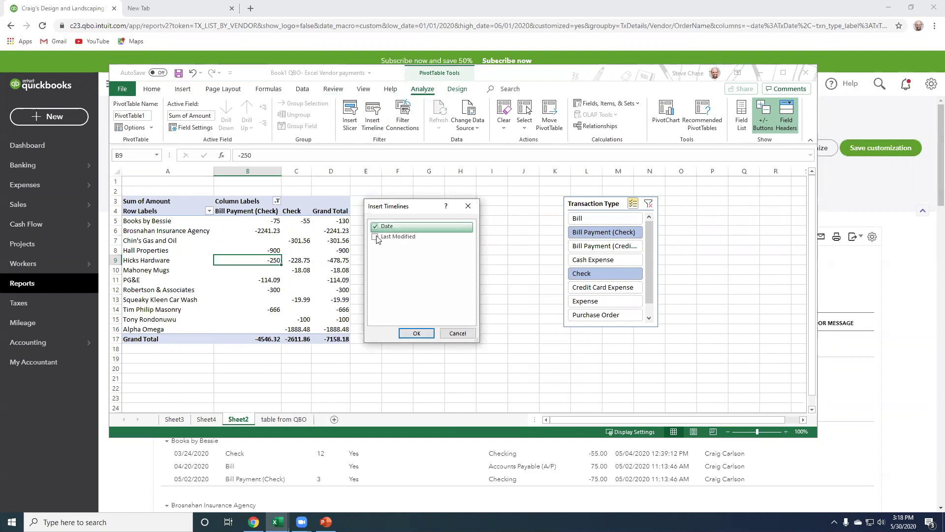
{"action": "left_click", "coordinate": [423, 333]}
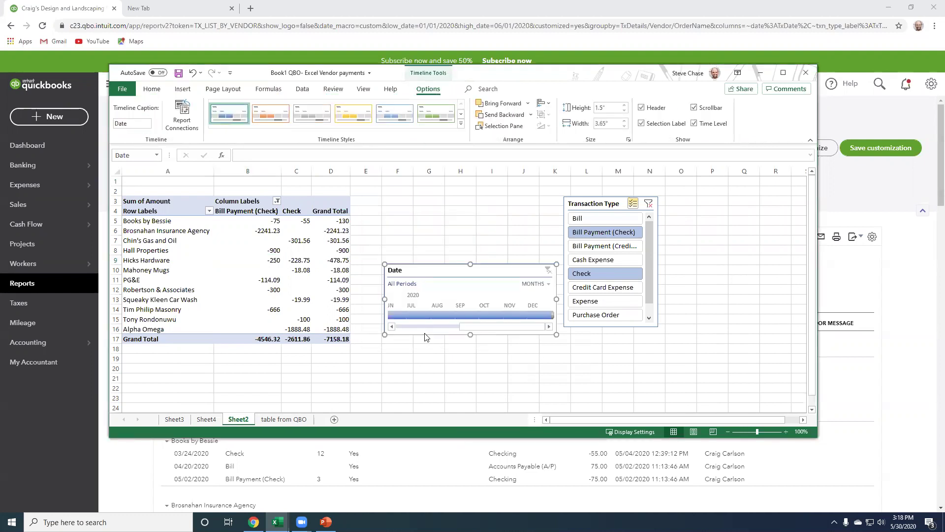
{"action": "left_click_drag", "start_coordinate": [430, 268], "coordinate": [416, 190]}
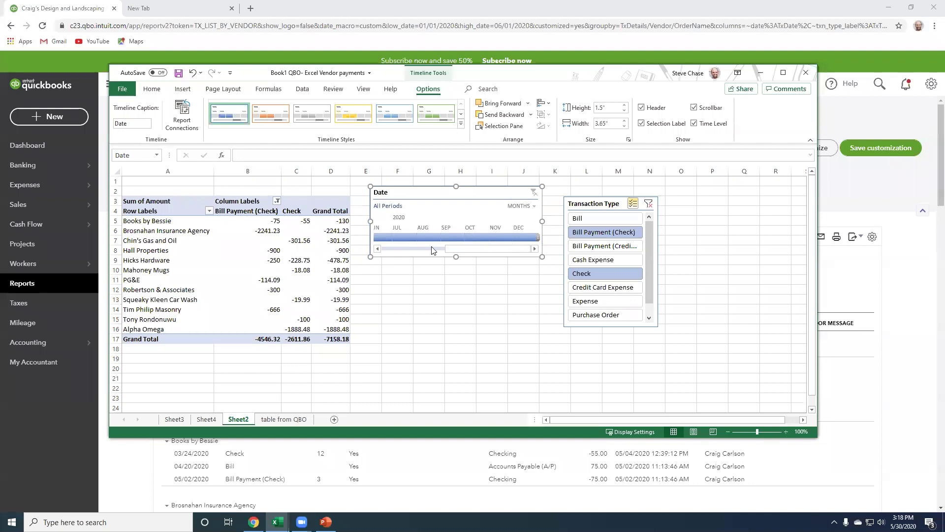
{"action": "left_click_drag", "start_coordinate": [457, 254], "coordinate": [394, 253]}
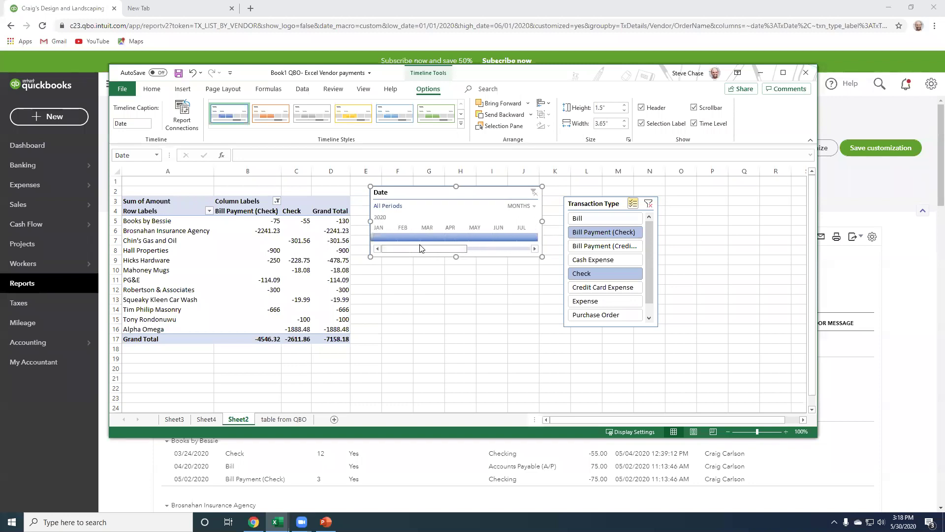
Switch the timeline to DAYS and select May 29 through Jun 1, 2020.
{"action": "left_click", "coordinate": [477, 237]}
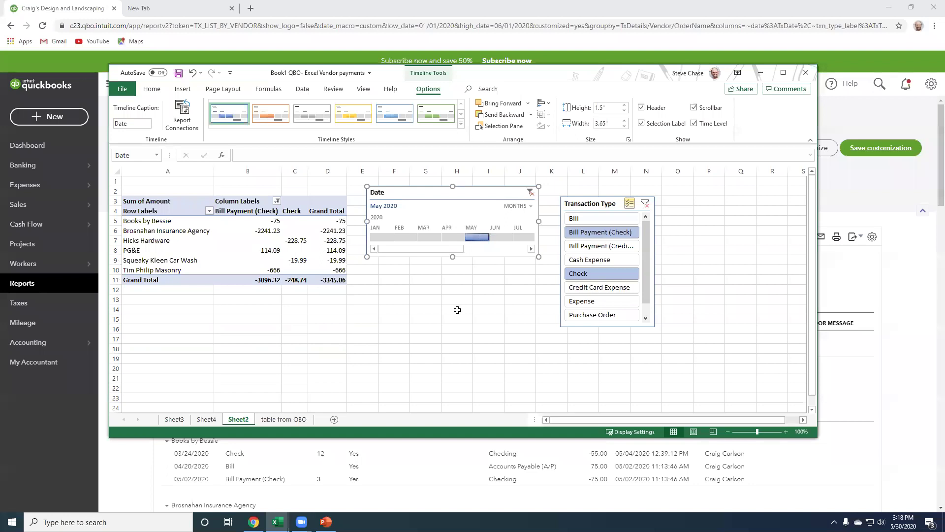
{"action": "left_click", "coordinate": [500, 239]}
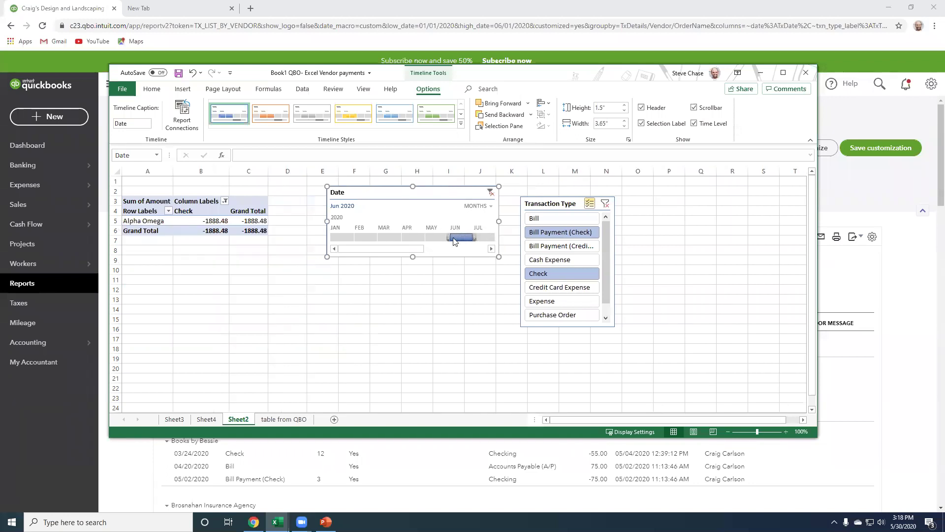
{"action": "left_click", "coordinate": [435, 251]}
{"action": "left_click_drag", "start_coordinate": [435, 252], "coordinate": [426, 253]}
{"action": "left_click", "coordinate": [477, 207]}
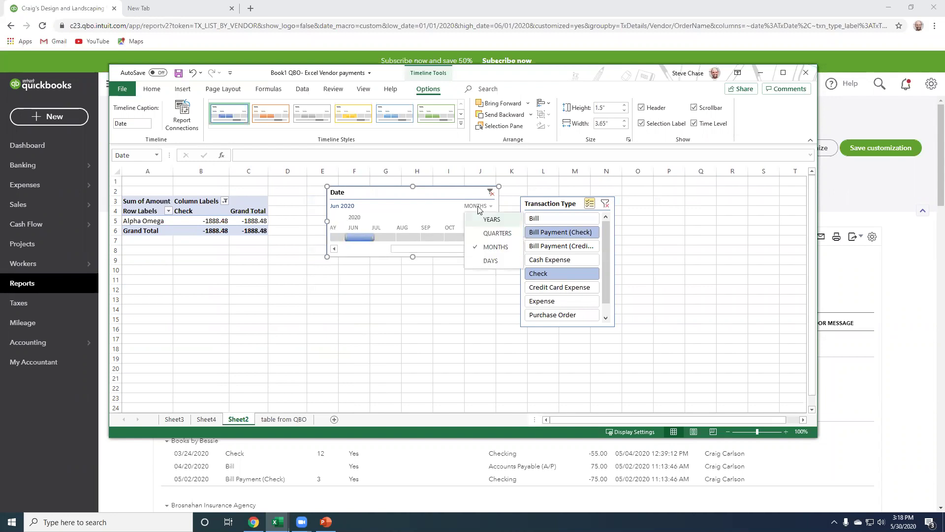
{"action": "left_click", "coordinate": [490, 260]}
{"action": "left_click_drag", "start_coordinate": [395, 237], "coordinate": [362, 238]}
{"action": "left_click_drag", "start_coordinate": [458, 240], "coordinate": [472, 240]}
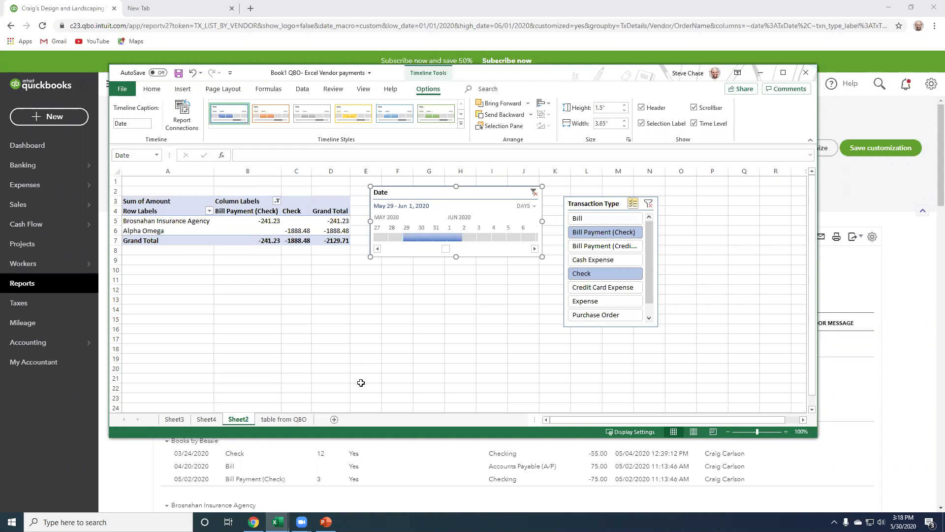
Bring the PowerPoint slide show forward and return to the 'How to connect QBO Reports' title slide.
{"action": "mouse_move", "coordinate": [325, 521]}
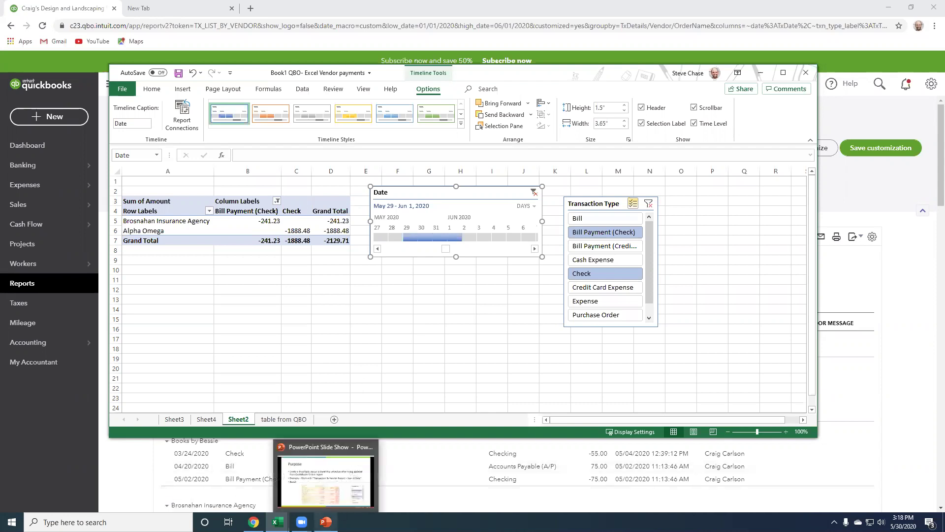
{"action": "left_click", "coordinate": [326, 498]}
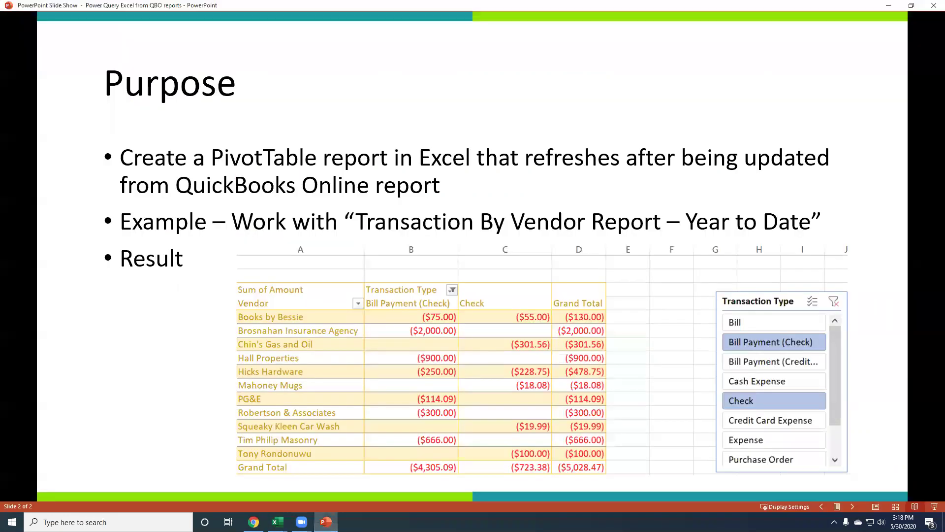
{"action": "left_click", "coordinate": [821, 506]}
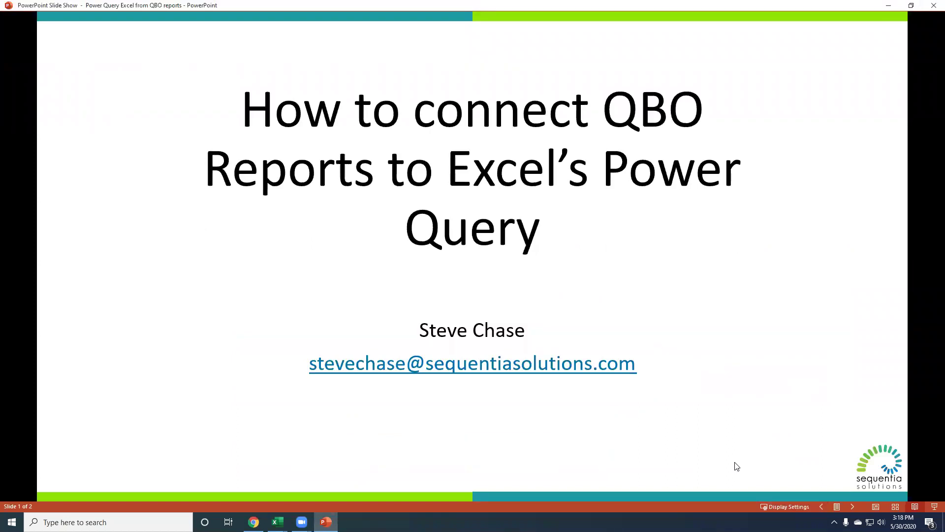